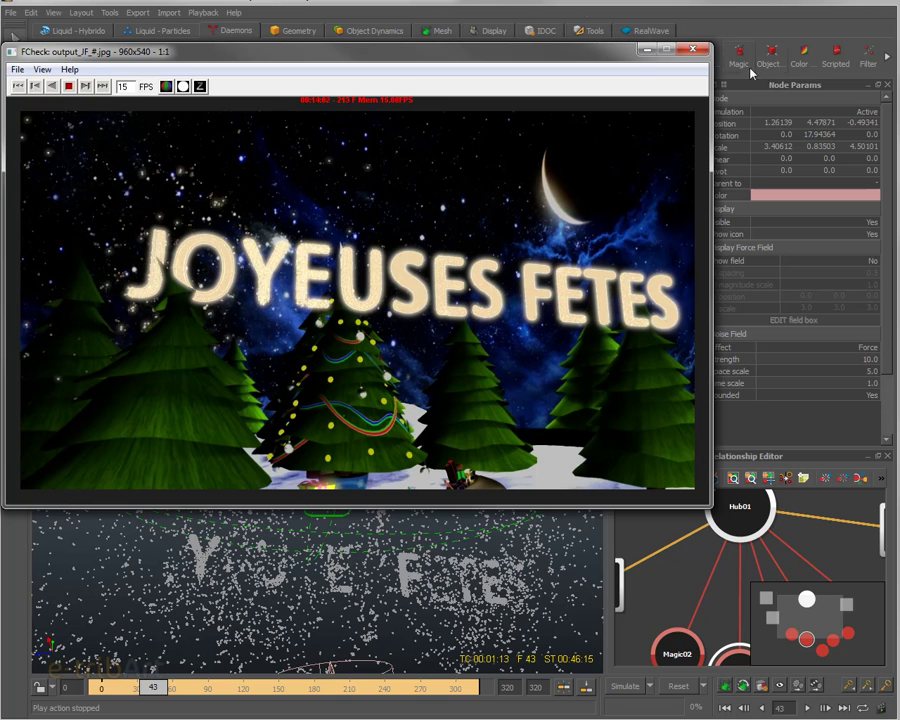
Step: Minimize the rendered preview and move the timeline to frame 28 of the particle simulation
click(645, 51)
alt+drag(323, 385, 260, 338)
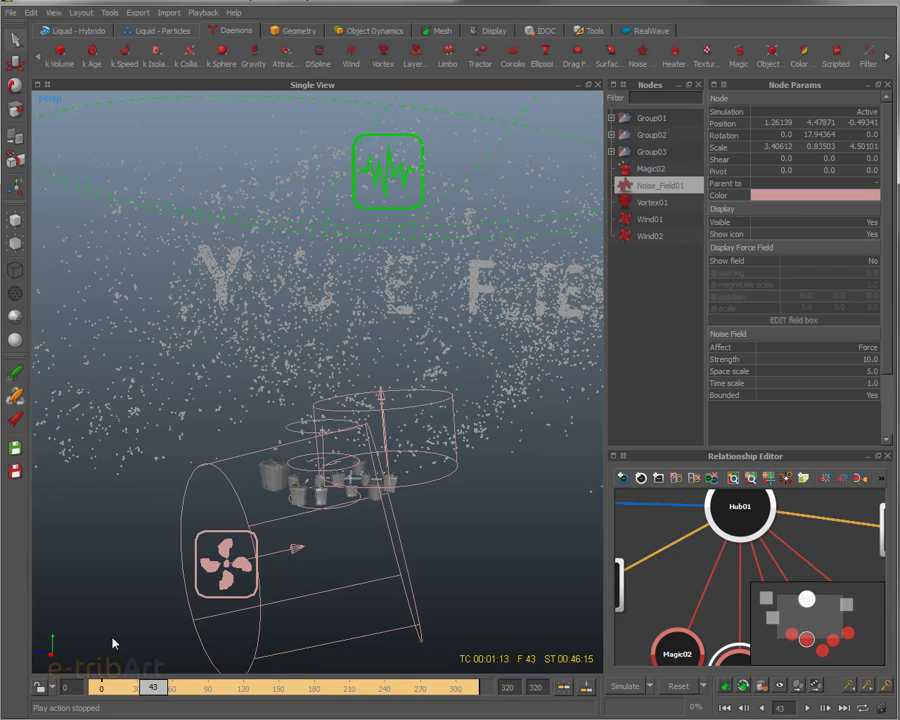
mouse_move(120, 690)
mouse_down()
mouse_move(85, 690)
mouse_move(137, 695)
mouse_up()
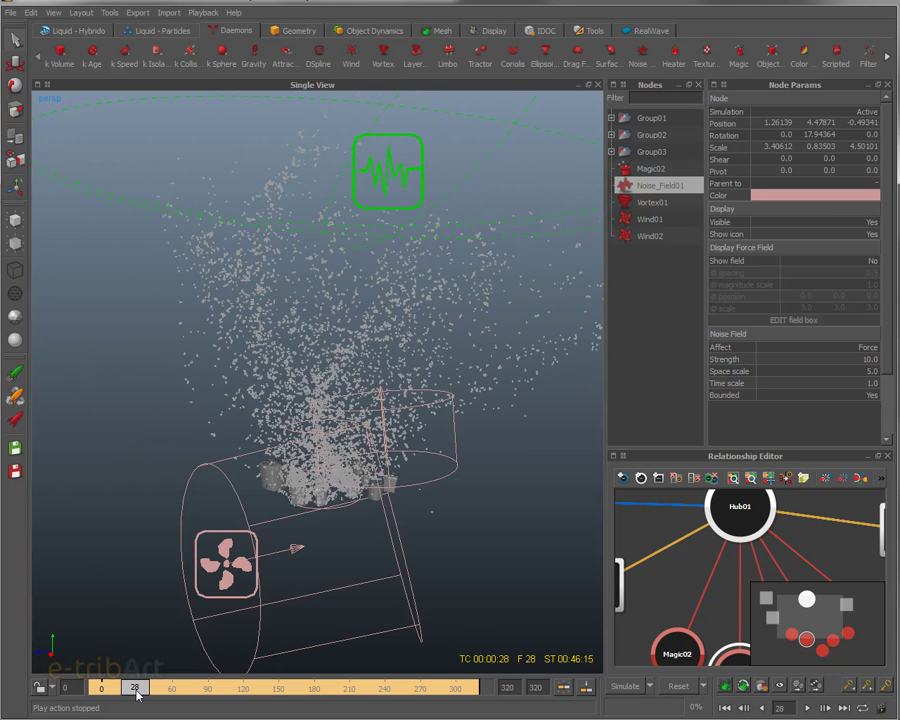
Step: Select the Object11 emitter and examine its particles around the gift boxes
alt+drag(294, 508, 325, 455)
click(313, 397)
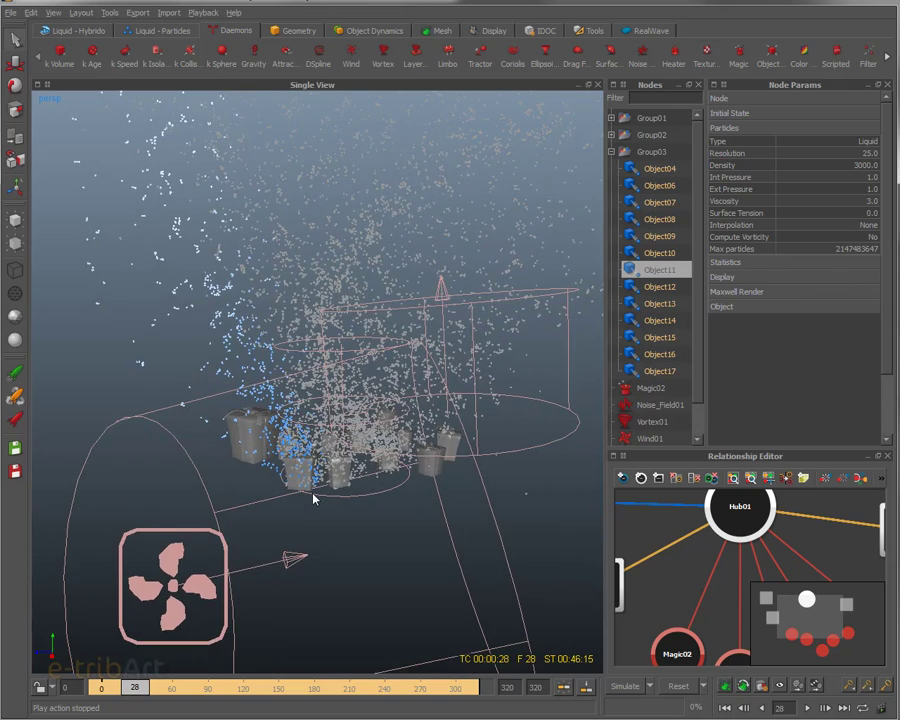
scroll(315, 497, up, 5)
alt+middle_drag(327, 503, 327, 483)
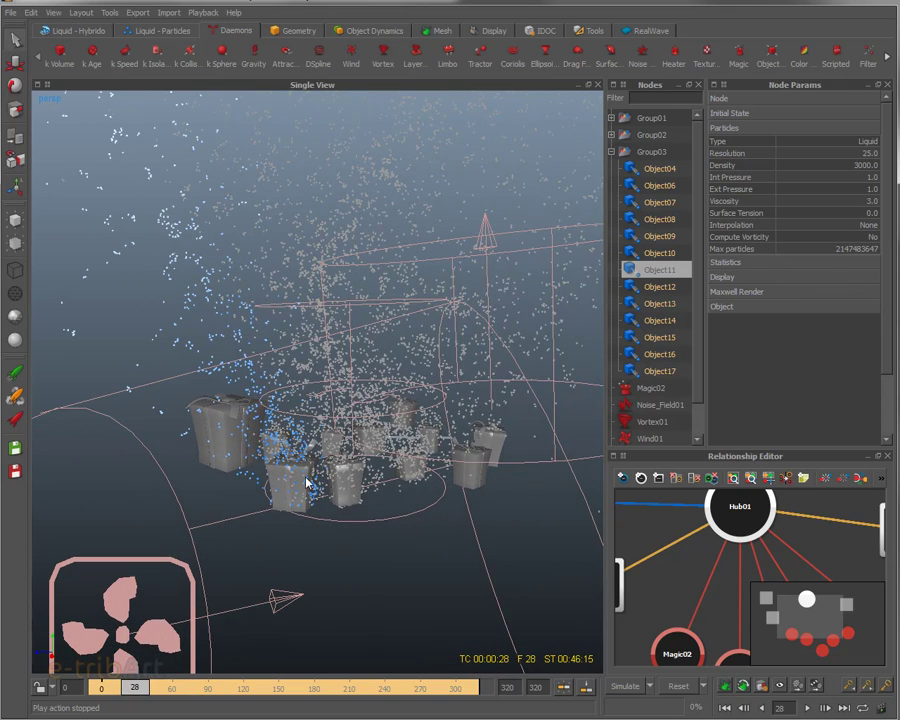
Step: Widen the node list and the node parameters area, and deselect the current emitter
drag(604, 356, 437, 347)
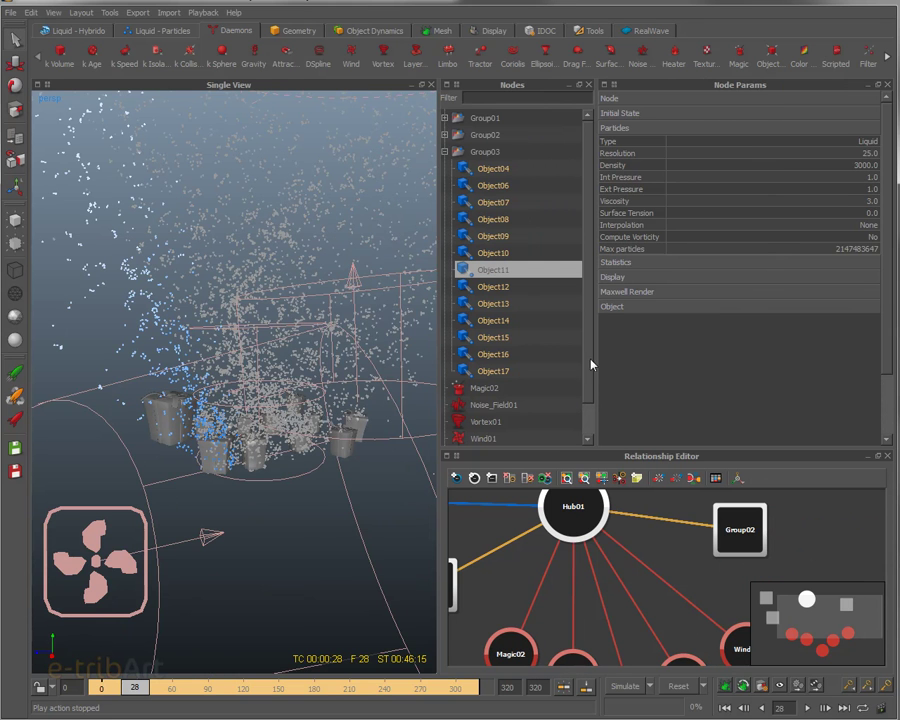
drag(596, 357, 636, 360)
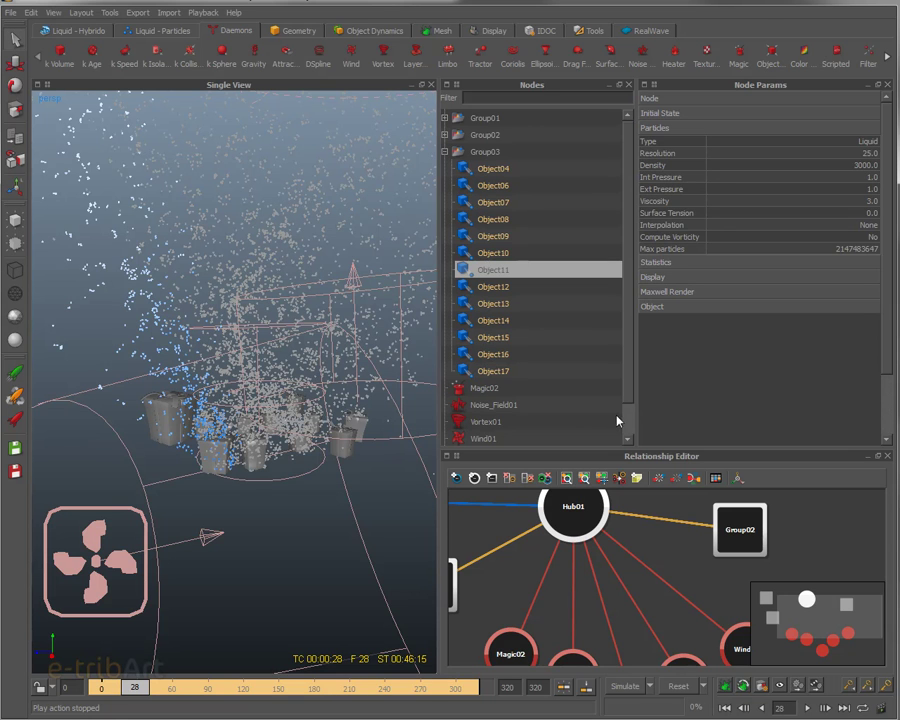
scroll(628, 424, down, 1)
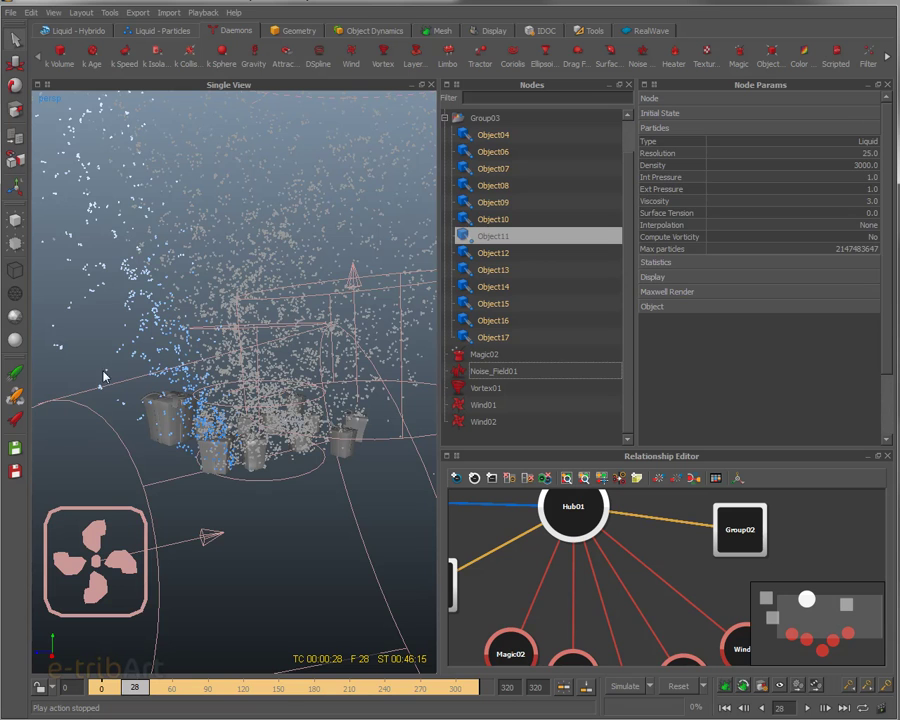
drag(247, 508, 281, 537)
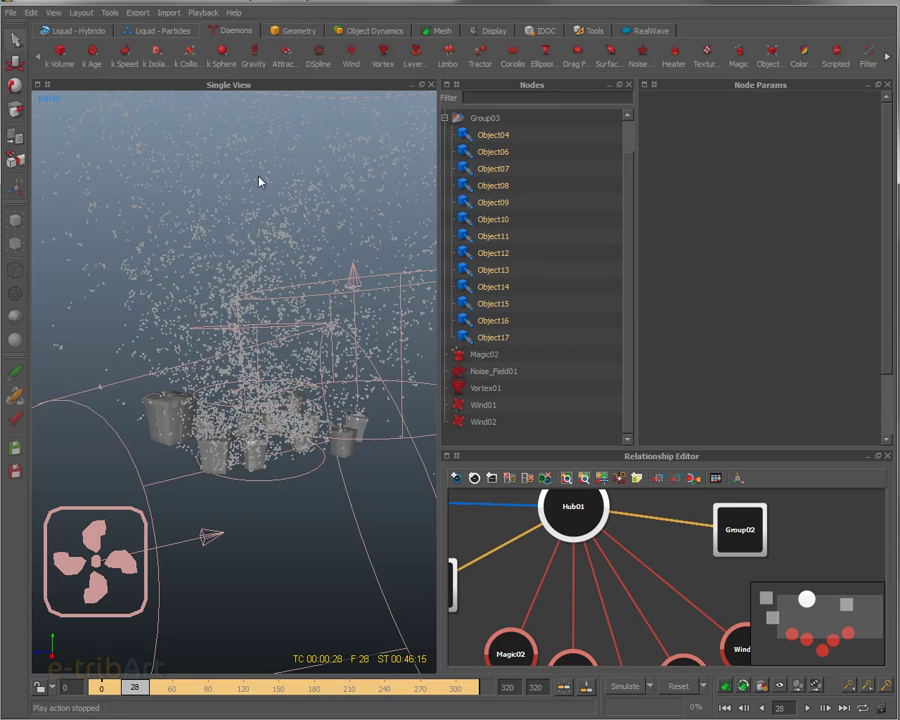
Step: Add an Object particle emitter to the scene and assign cadeau13 as its emitting object
click(180, 31)
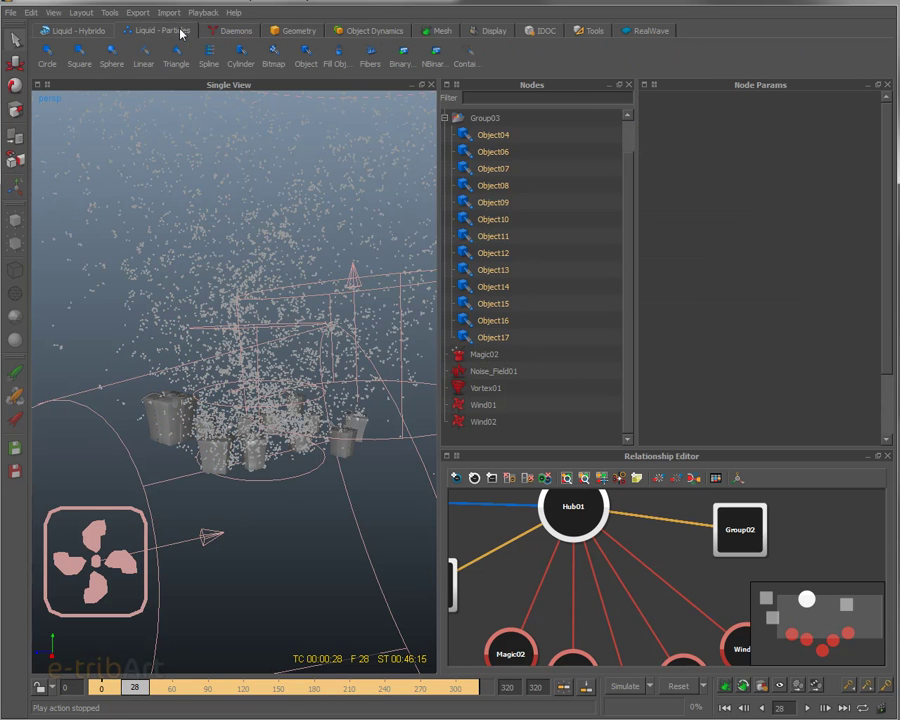
click(310, 62)
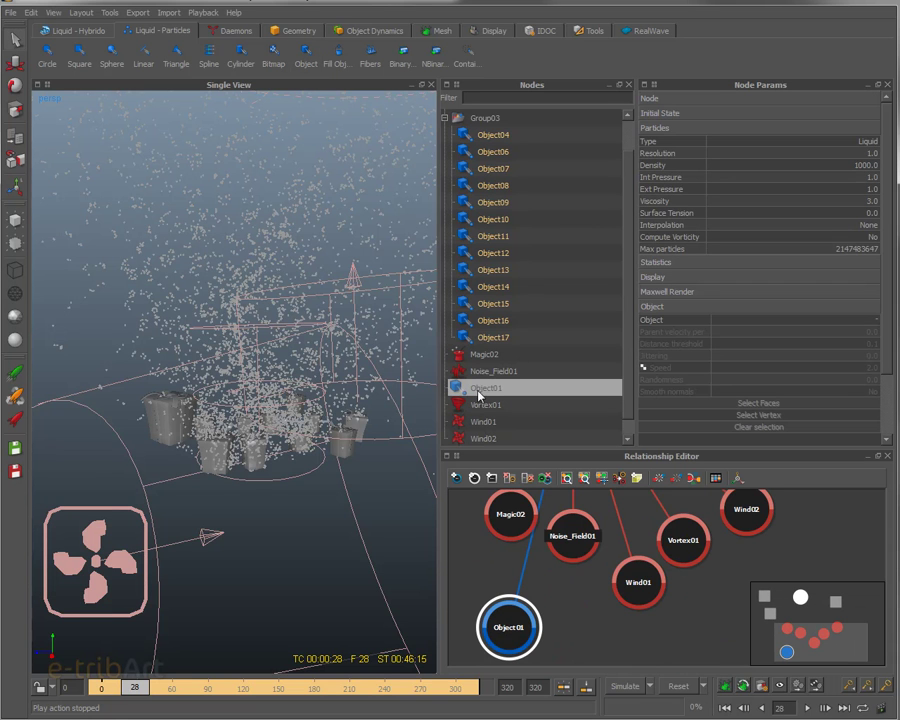
click(843, 325)
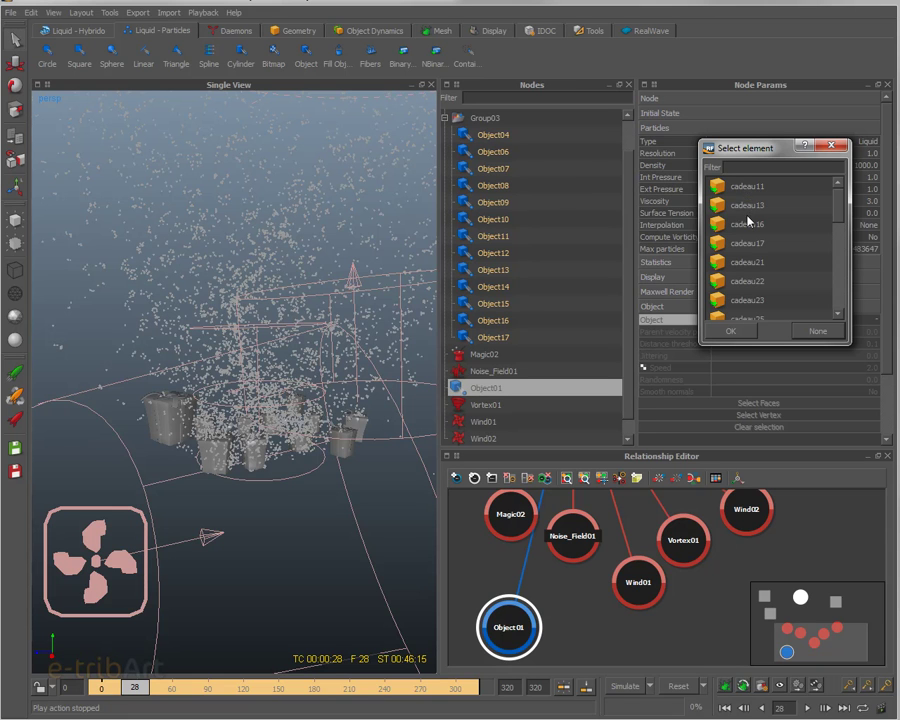
click(748, 204)
click(731, 331)
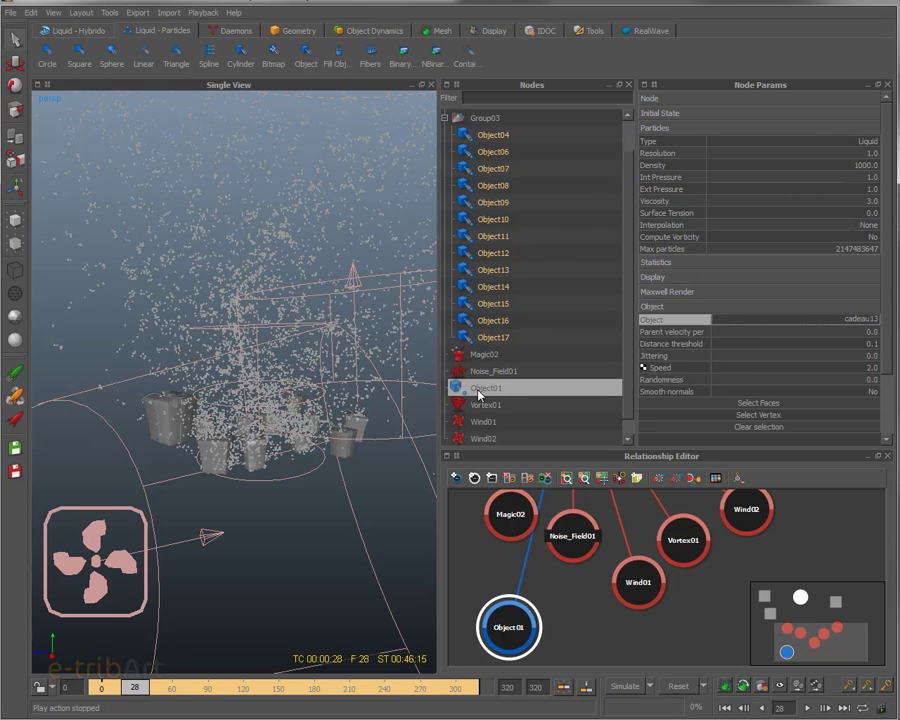
Step: Set the Jittering of the new cadeau13 emitter to 1.0
mouse_move(888, 367)
mouse_down()
mouse_move(889, 398)
mouse_move(890, 374)
mouse_up()
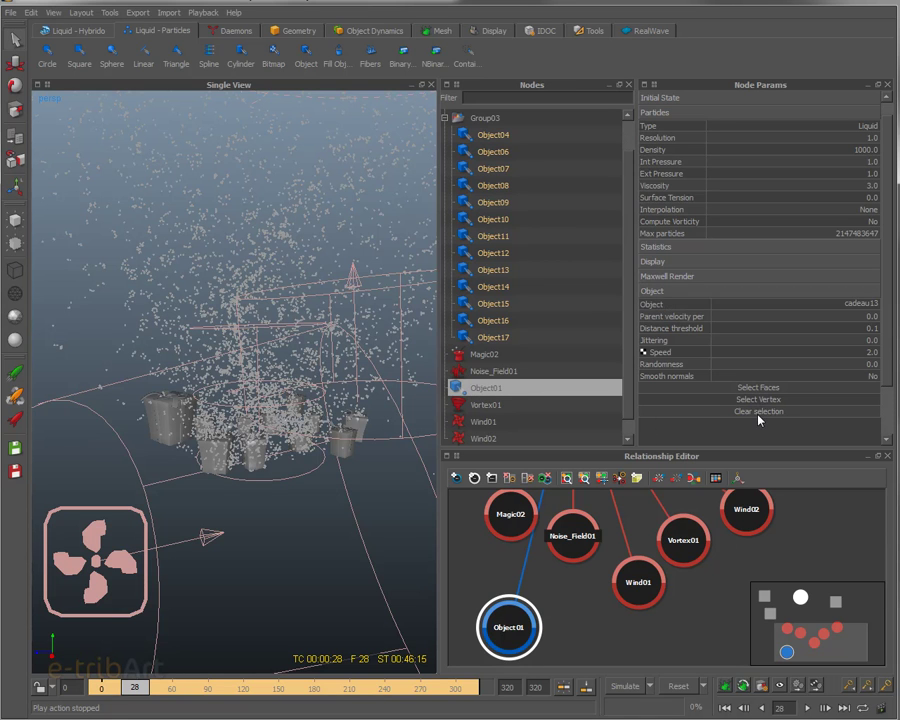
click(726, 412)
click(875, 340)
key(Return)
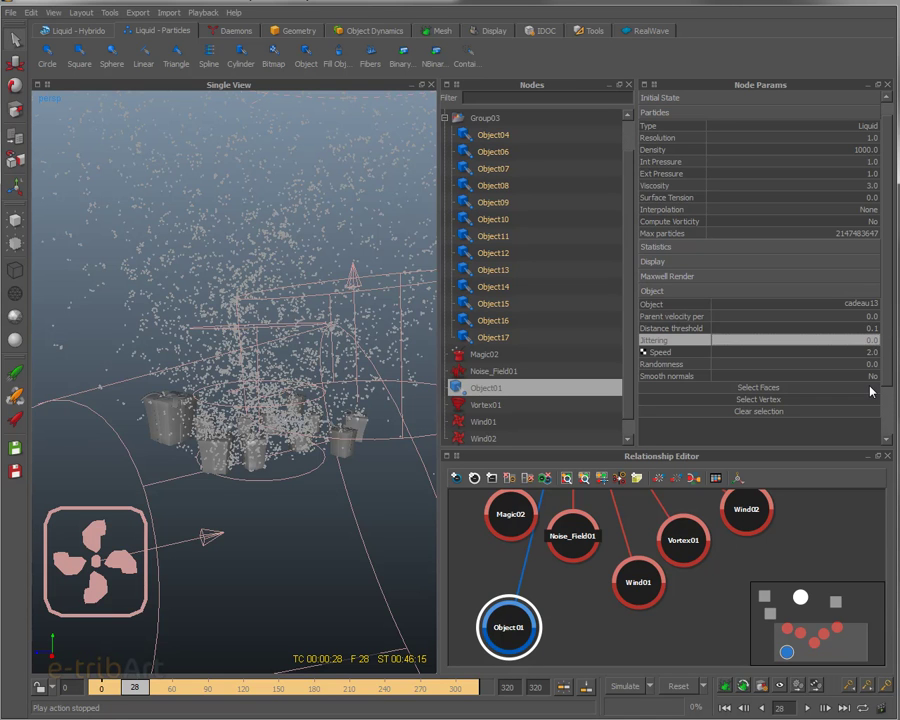
key(3)
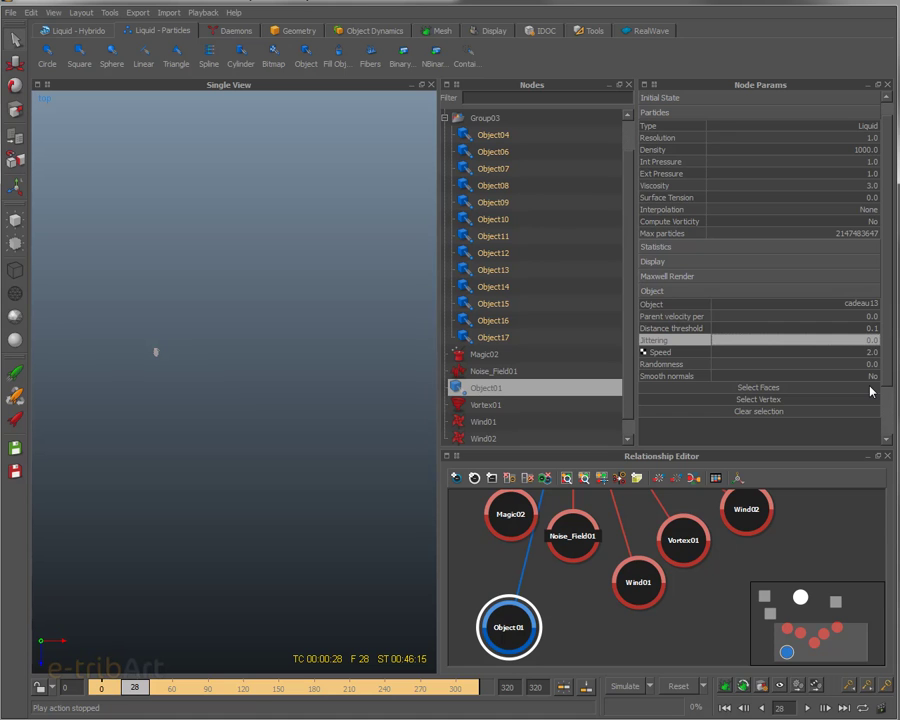
key(4)
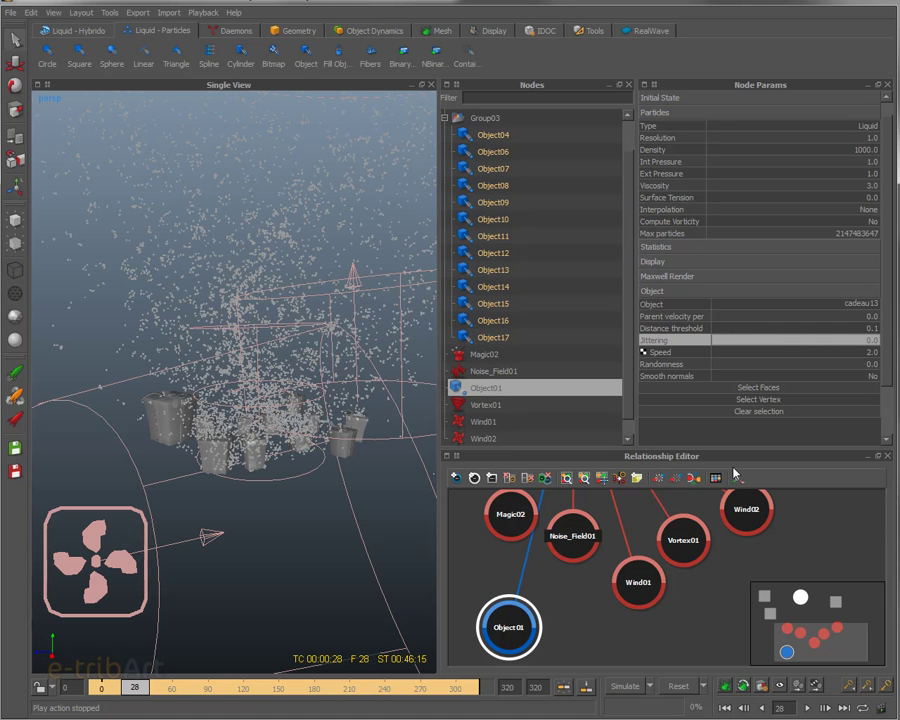
double_click(866, 342)
text(1)
key(Return)
Step: Move the timeline to frame 26, select the Object16 emitter and examine its particles around the front gift box
drag(133, 688, 113, 690)
drag(108, 688, 133, 688)
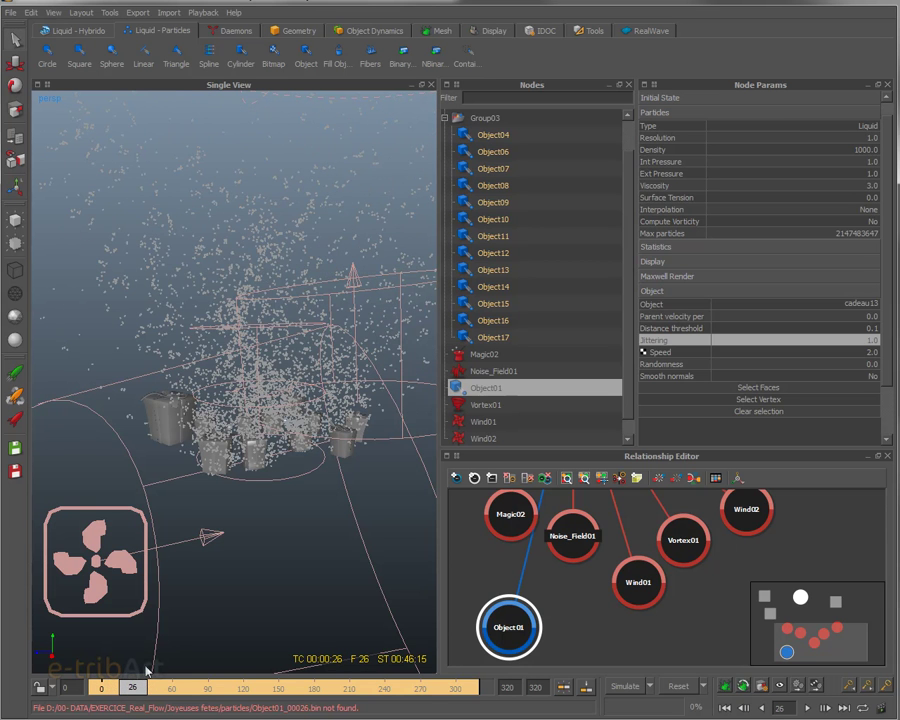
click(224, 476)
scroll(224, 476, up, 5)
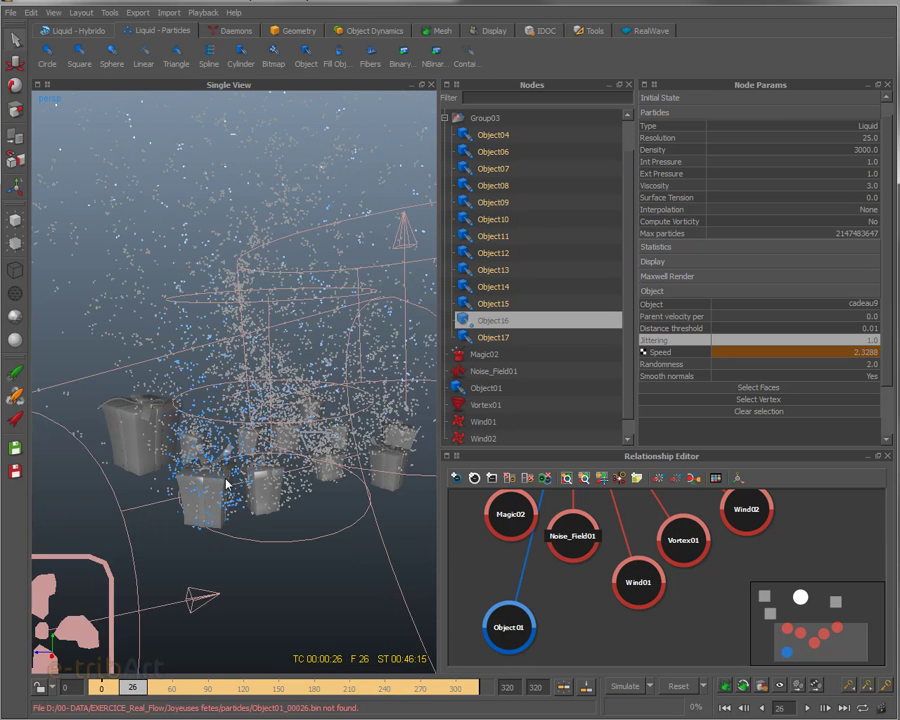
scroll(224, 487, up, 5)
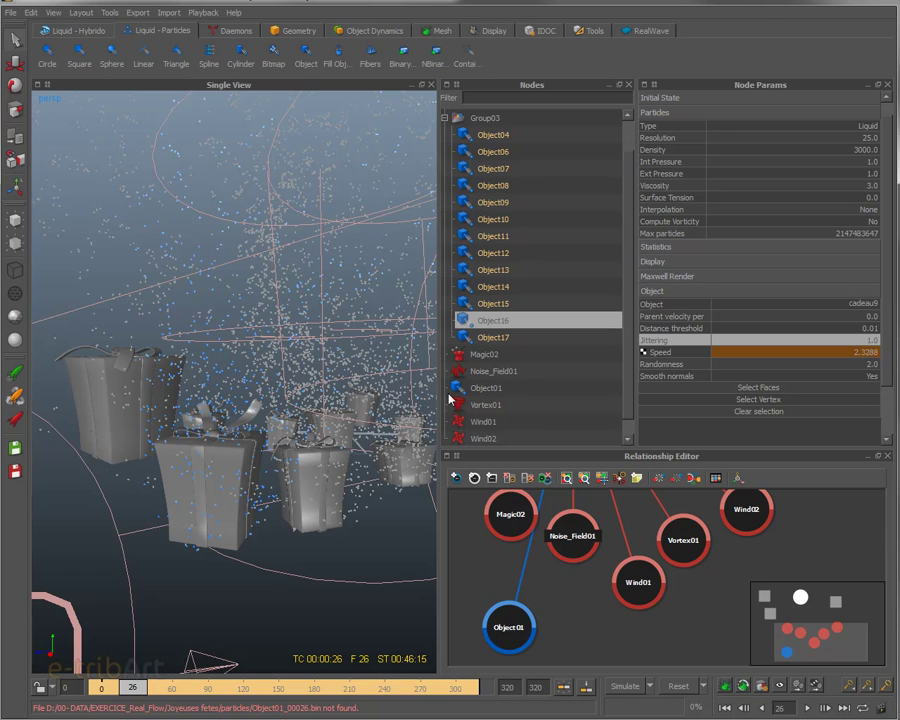
mouse_move(249, 441)
alt+mouse_down()
mouse_move(236, 434)
mouse_move(252, 440)
mouse_move(253, 427)
alt+mouse_up()
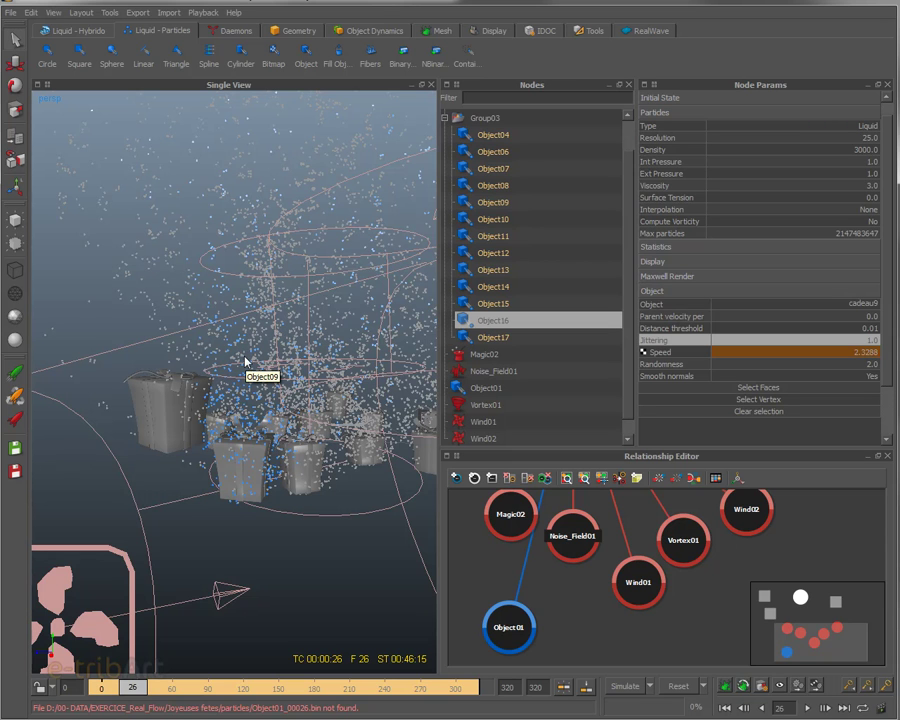
alt+drag(242, 368, 222, 353)
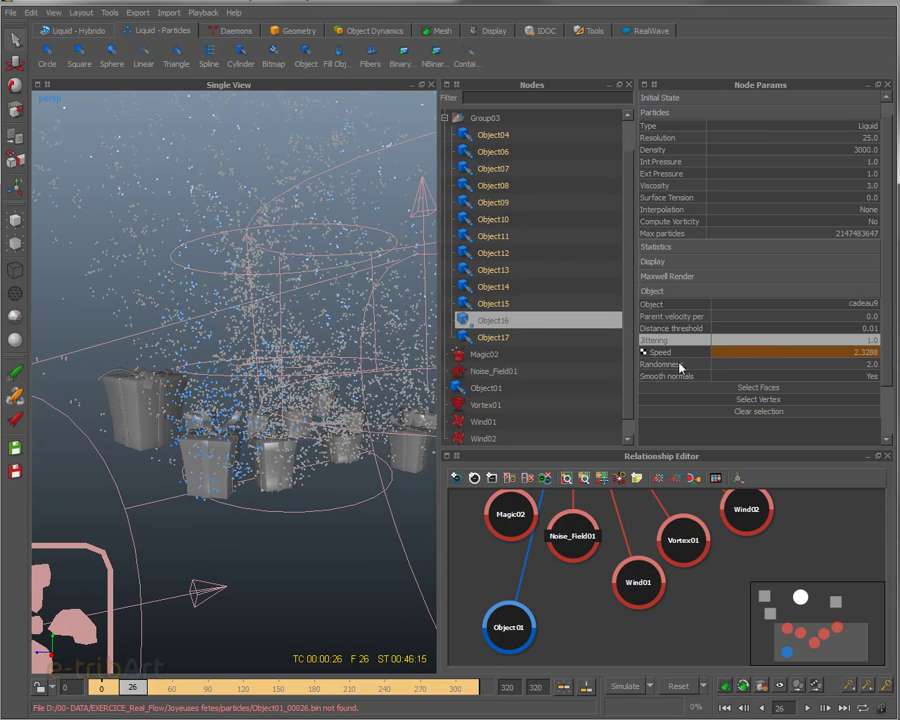
Step: Examine the Distance threshold, Randomness and Speed parameters of the Object16 emitter
double_click(860, 328)
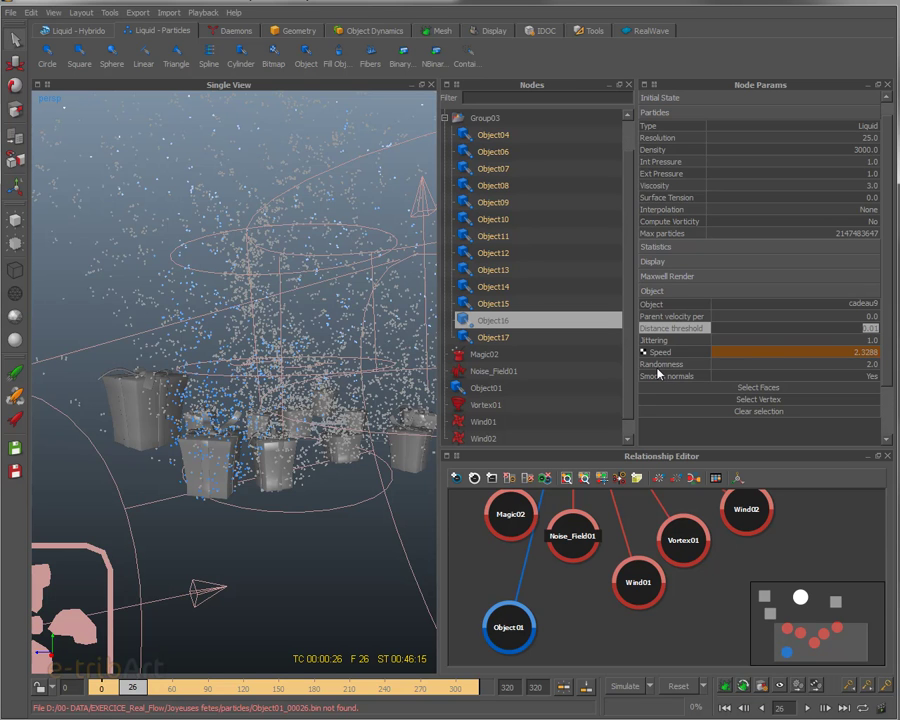
click(871, 366)
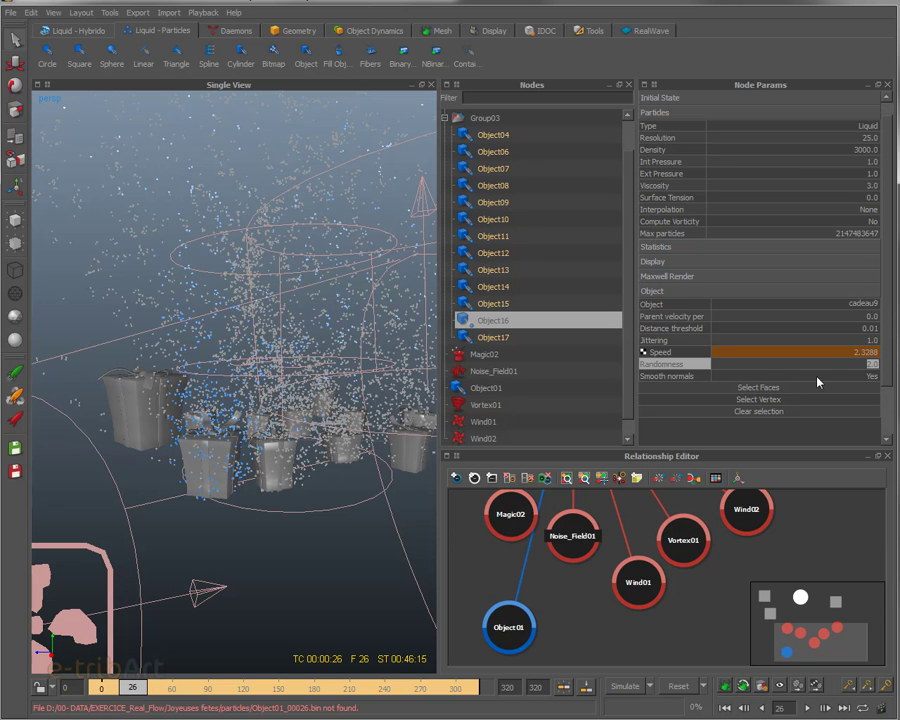
drag(890, 368, 889, 384)
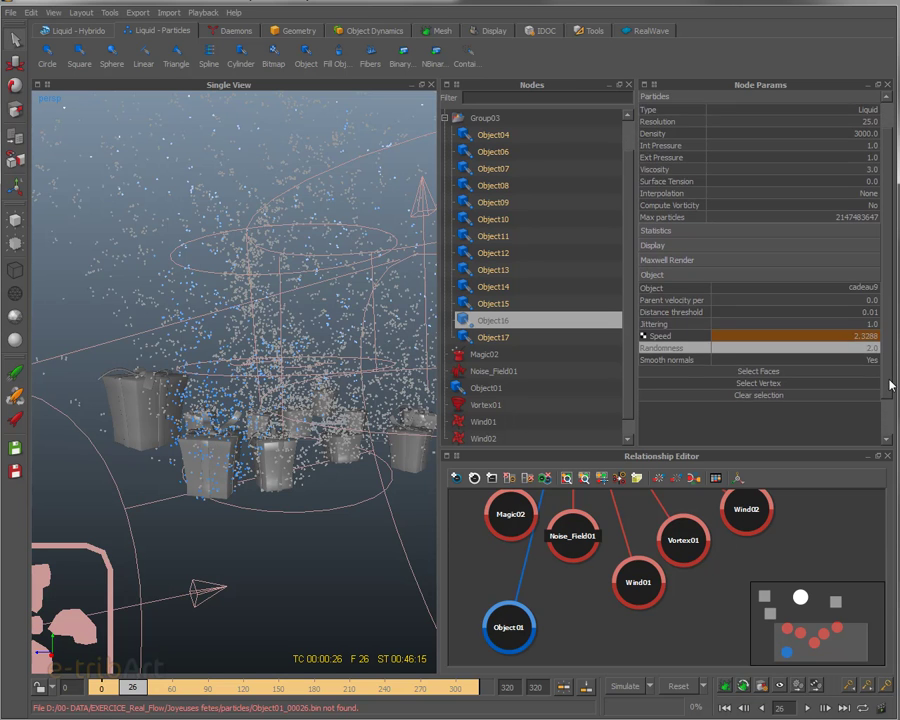
scroll(890, 384, up, 1)
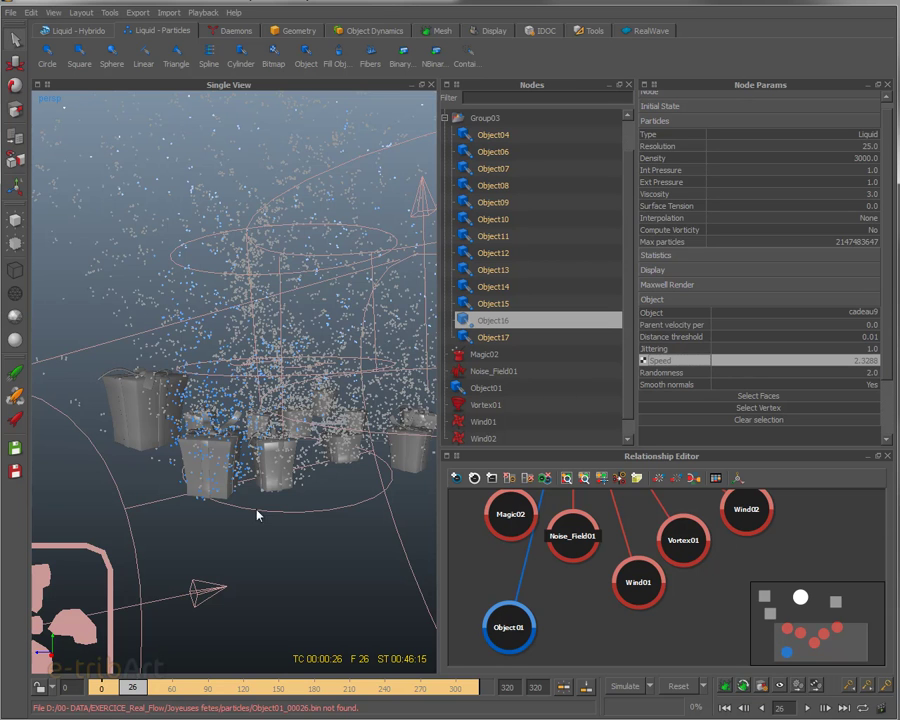
Step: Compare the parameters of the Object15, Object16 and Object17 emitters in Group03, ending with Object17 selected
click(495, 337)
click(495, 320)
click(495, 303)
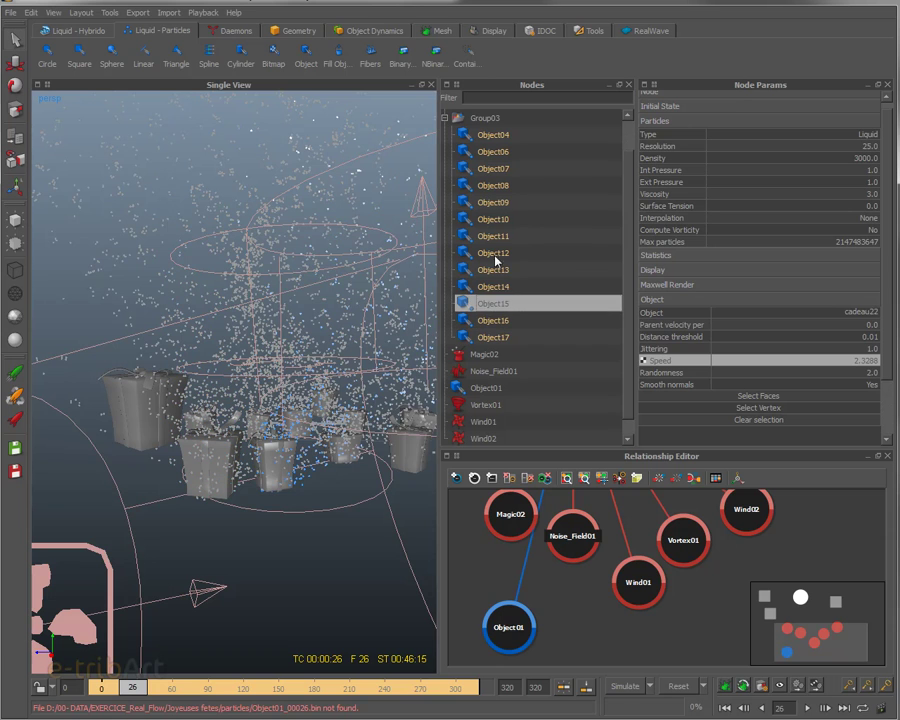
click(485, 337)
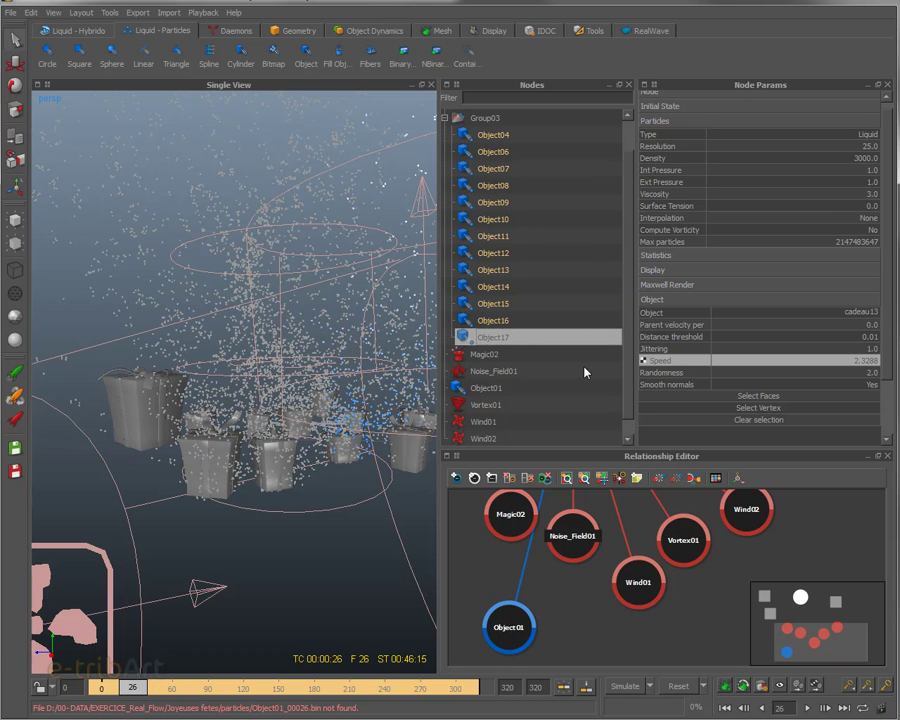
Step: Open the Speed animation curve of the Object17 emitter, examine its keys, and close the Curve Editor
click(679, 362)
right_click(681, 363)
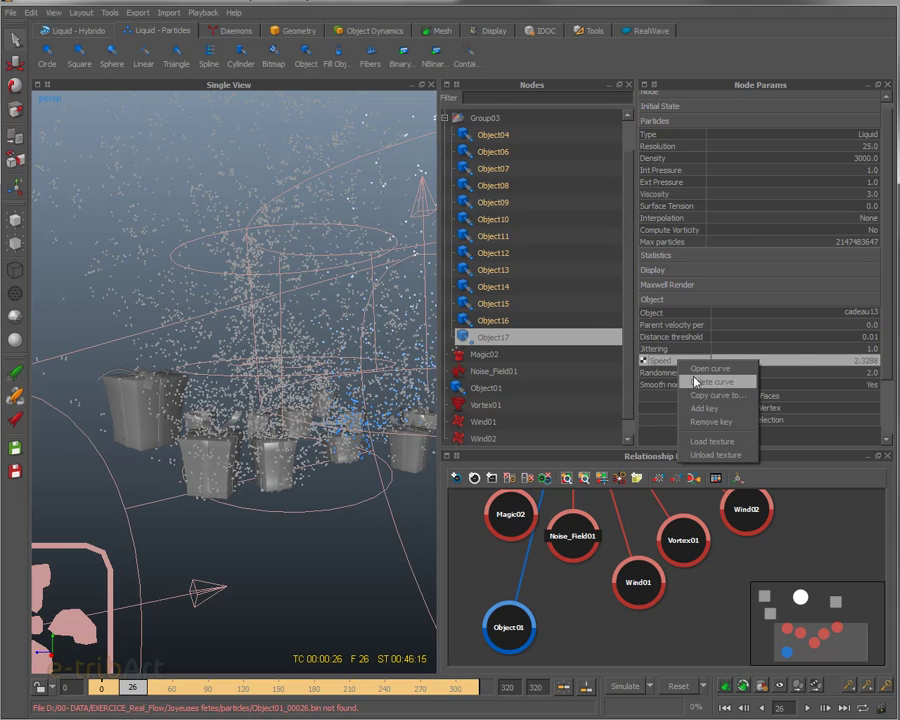
click(700, 370)
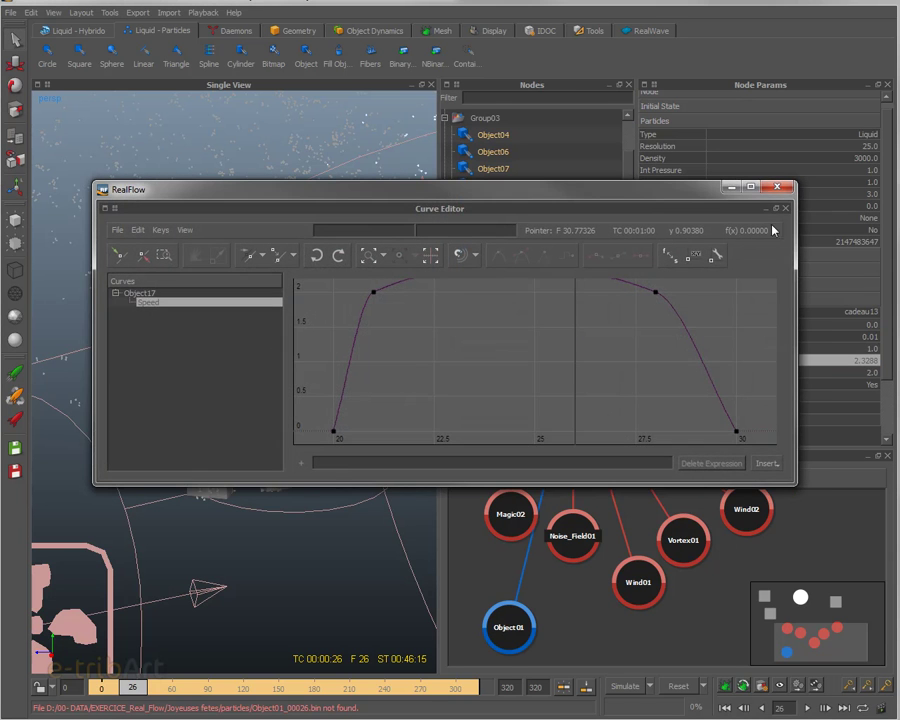
drag(695, 199, 700, 173)
scroll(587, 305, down, 3)
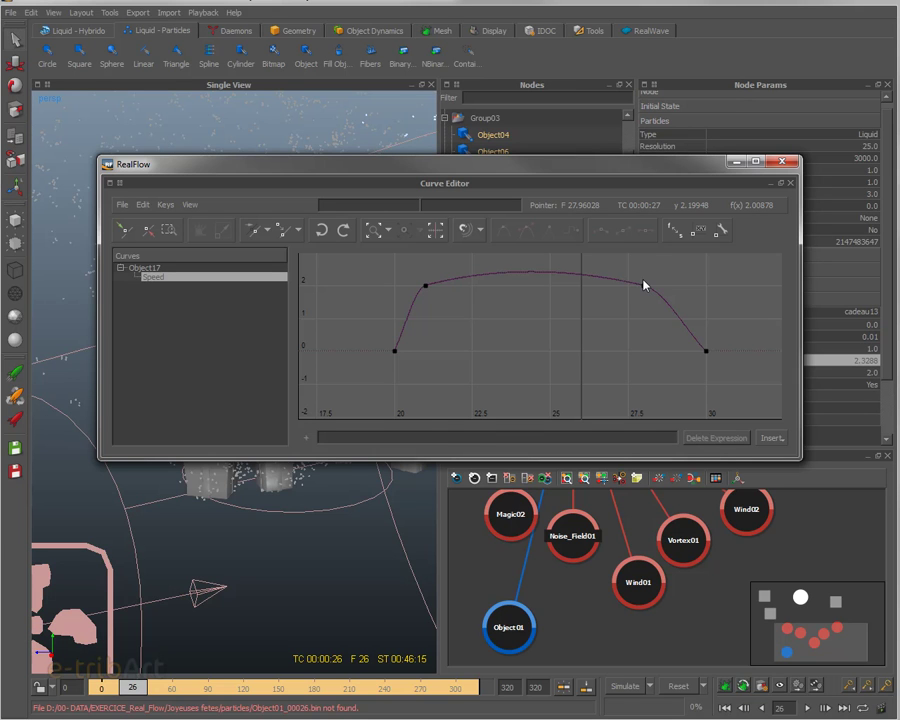
drag(605, 167, 631, 148)
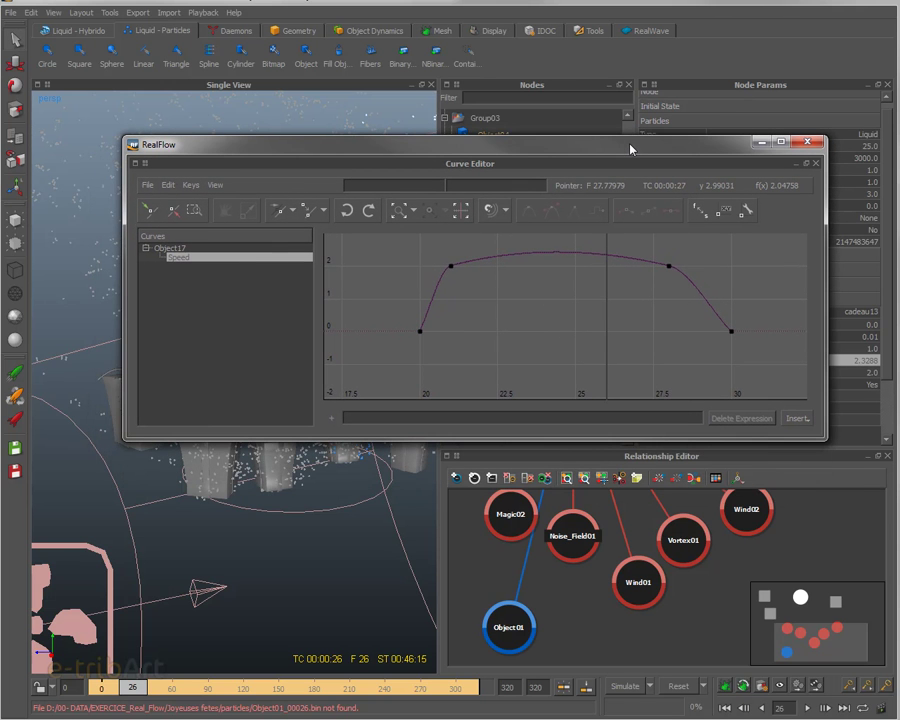
click(813, 141)
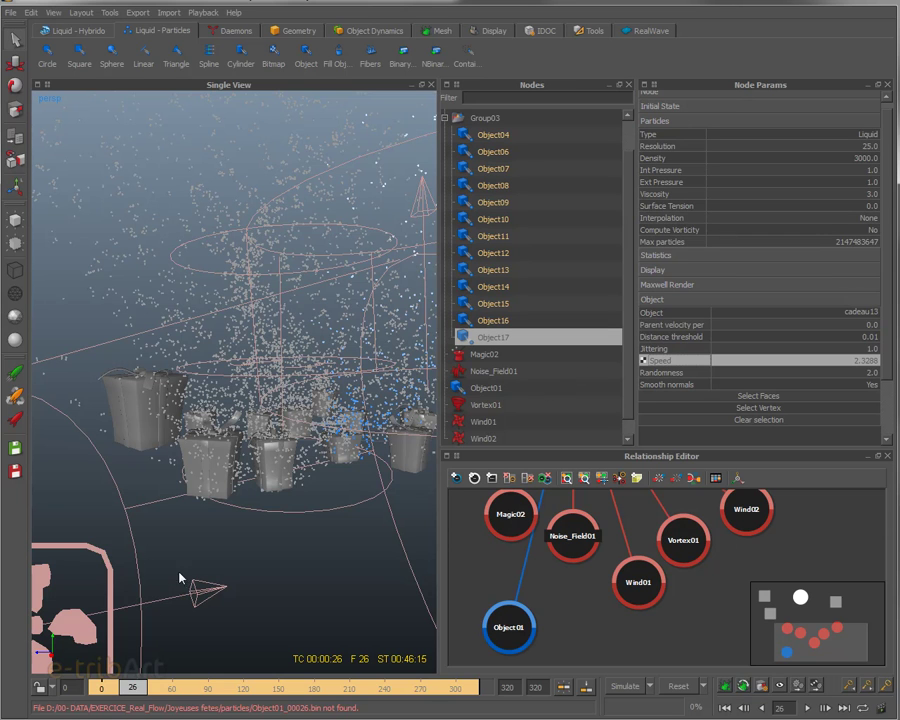
Step: Select the Object16 emitter and move the timeline to frame 231 to examine its particles in the JOYEUSES FETES text
click(234, 476)
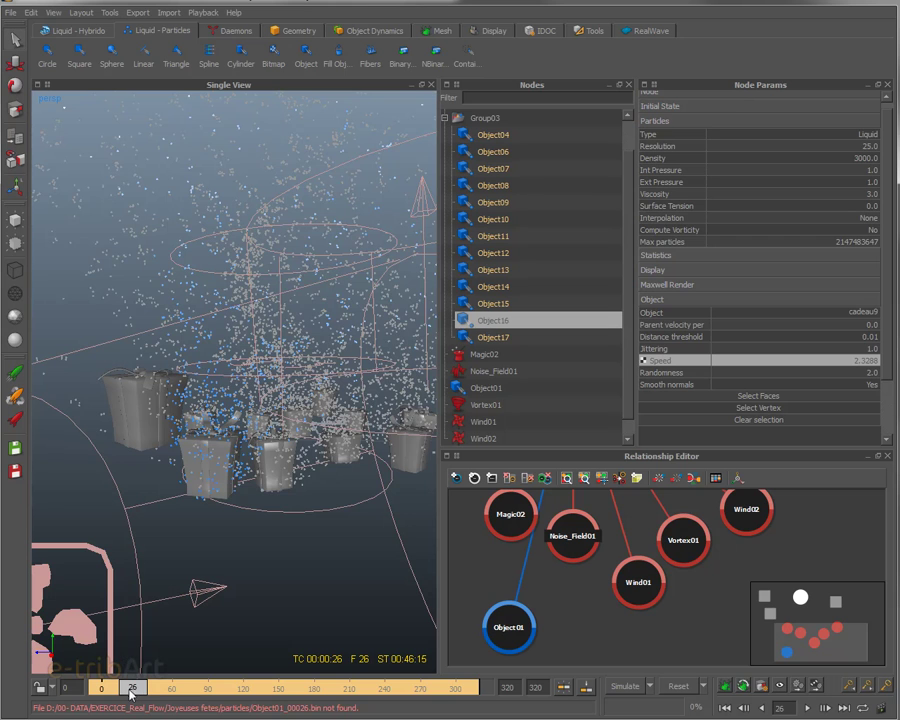
click(134, 690)
drag(134, 690, 160, 690)
mouse_move(249, 437)
alt+mouse_down()
mouse_move(239, 438)
mouse_move(269, 462)
mouse_move(255, 490)
alt+mouse_up()
mouse_move(155, 690)
mouse_down()
mouse_move(348, 690)
mouse_move(374, 700)
mouse_up()
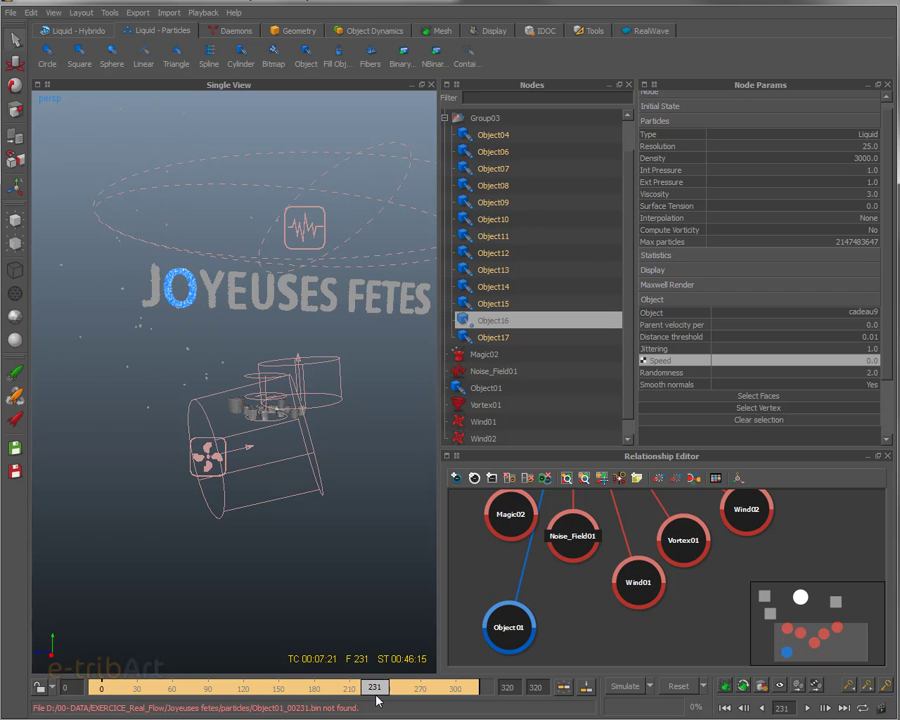
scroll(212, 341, up, 5)
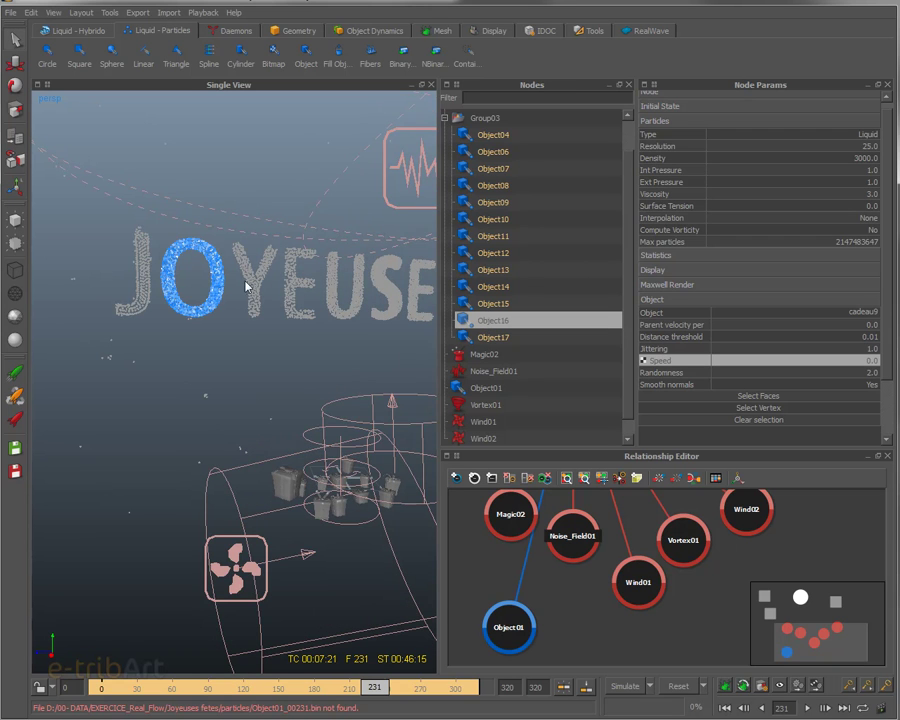
Step: Compare the particle and object emitter parameters of Object01 with those of Object17 in Group03
drag(631, 389, 631, 404)
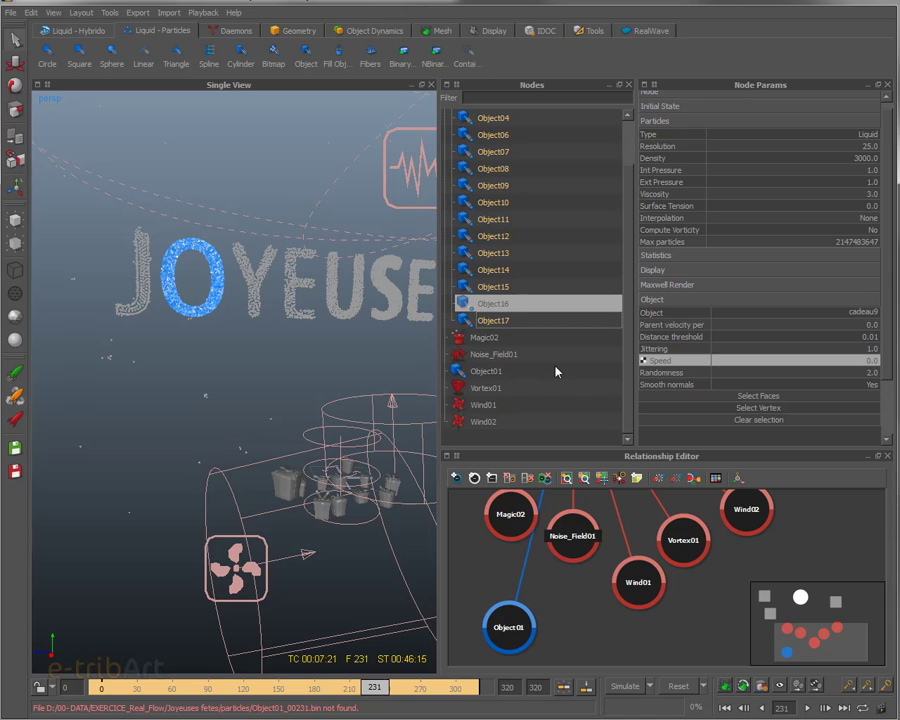
click(480, 373)
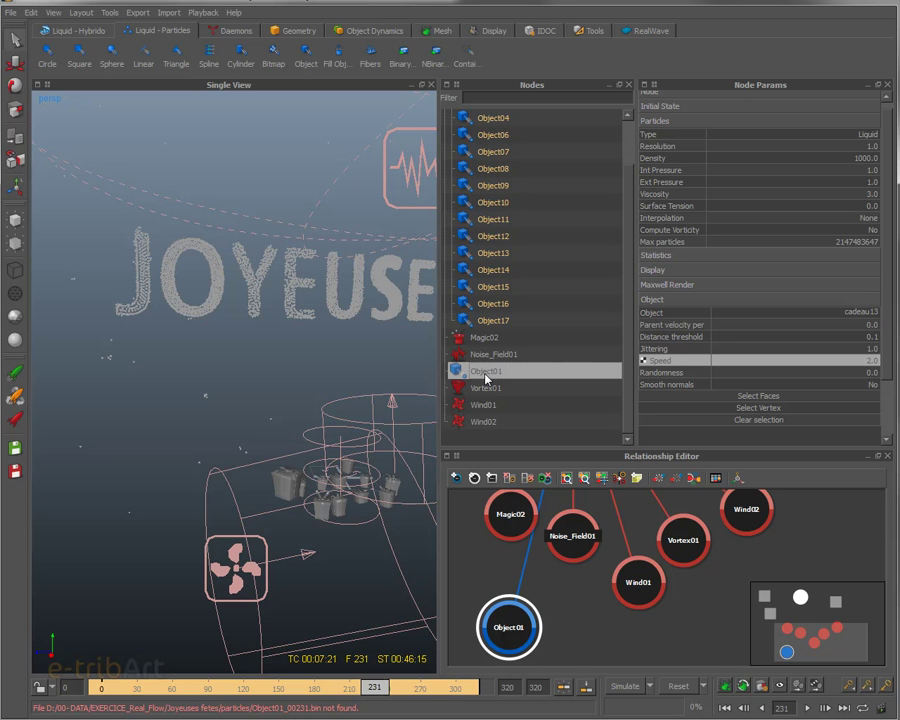
scroll(527, 312, up, 1)
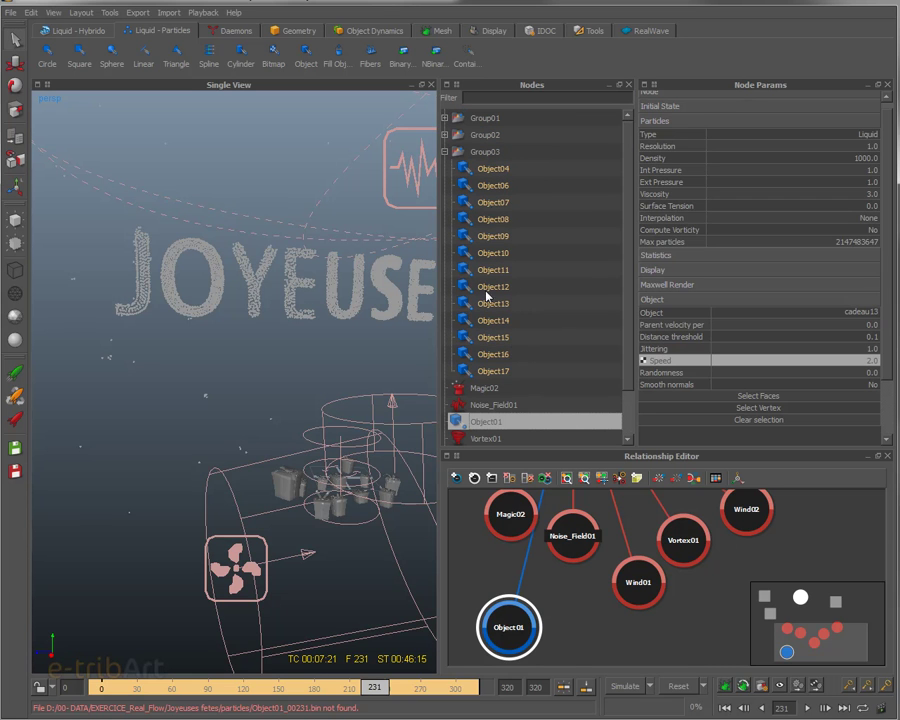
click(490, 371)
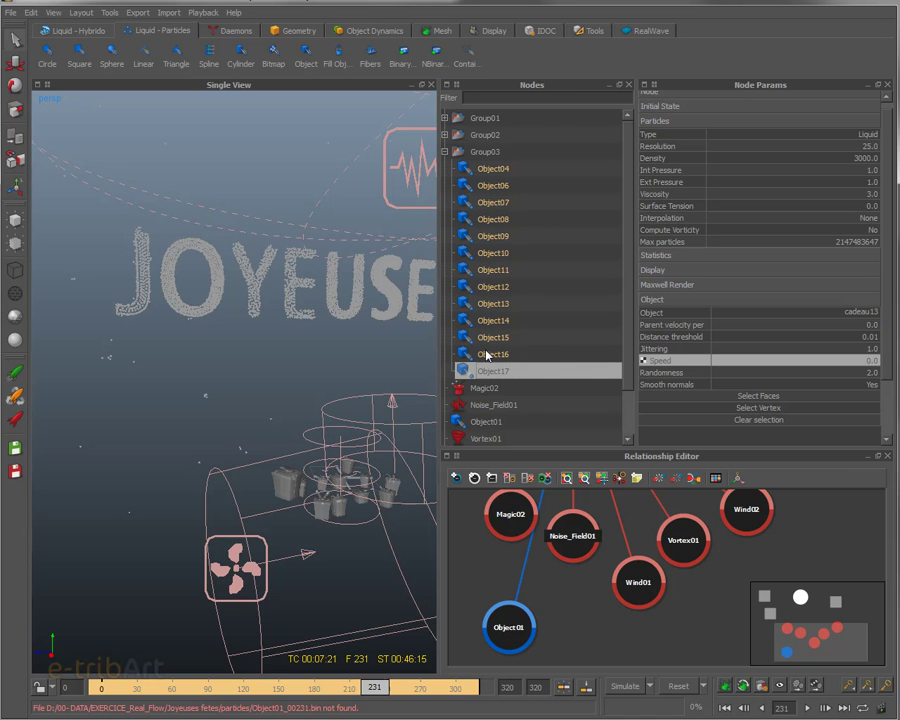
Step: Move the timeline back to frame 109 to examine the particles gathering into the first letters of the text
alt+drag(350, 463, 320, 443)
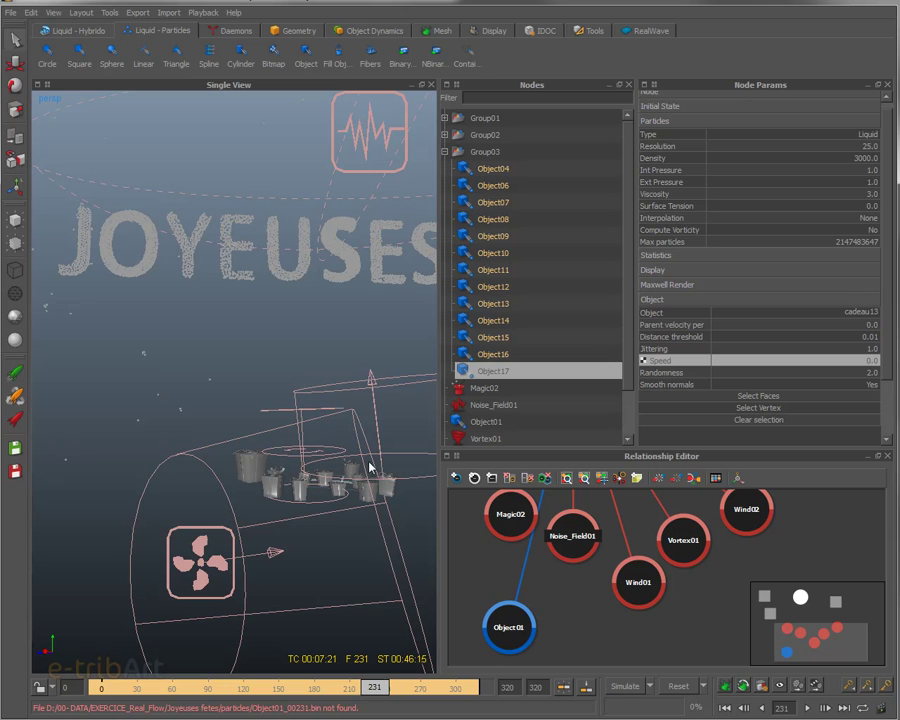
click(359, 687)
mouse_move(359, 687)
mouse_down()
mouse_move(98, 688)
mouse_move(230, 692)
mouse_up()
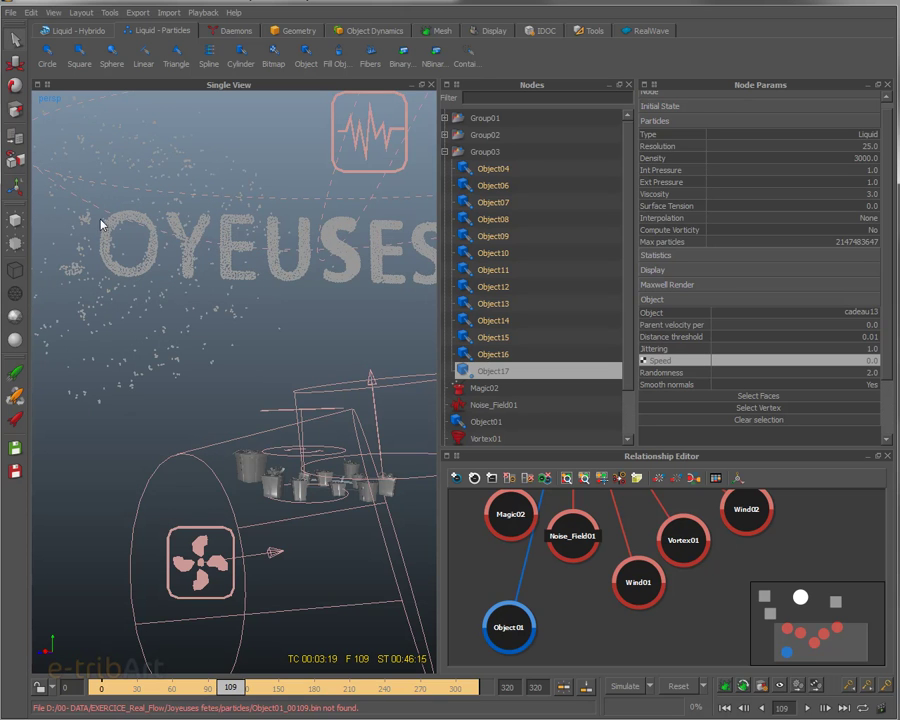
Step: Examine the target object, strength and mode parameters of the Magic02 daemon
click(482, 388)
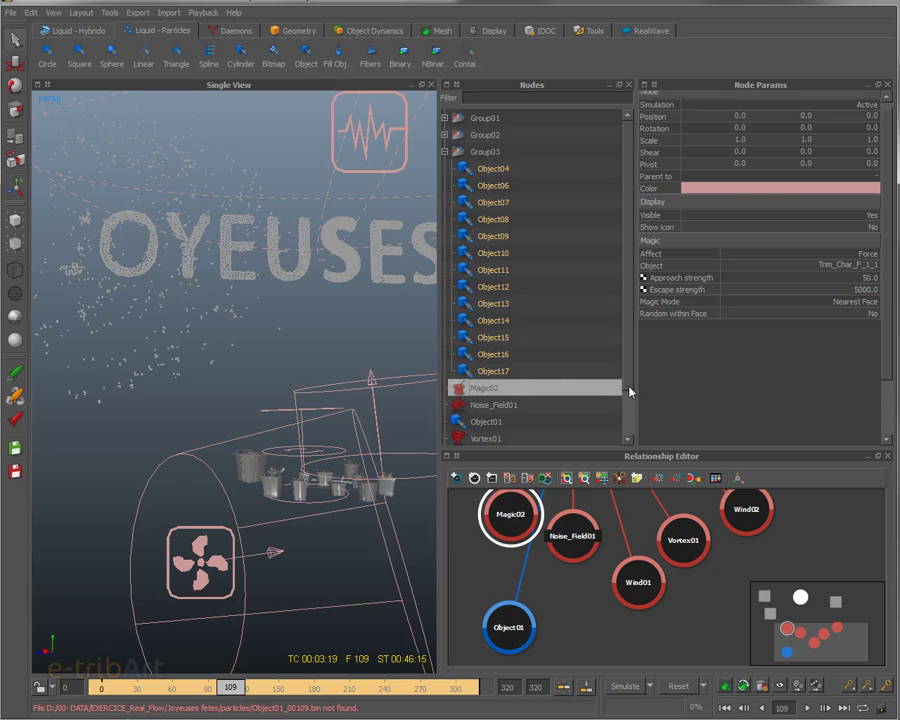
scroll(630, 400, down, 1)
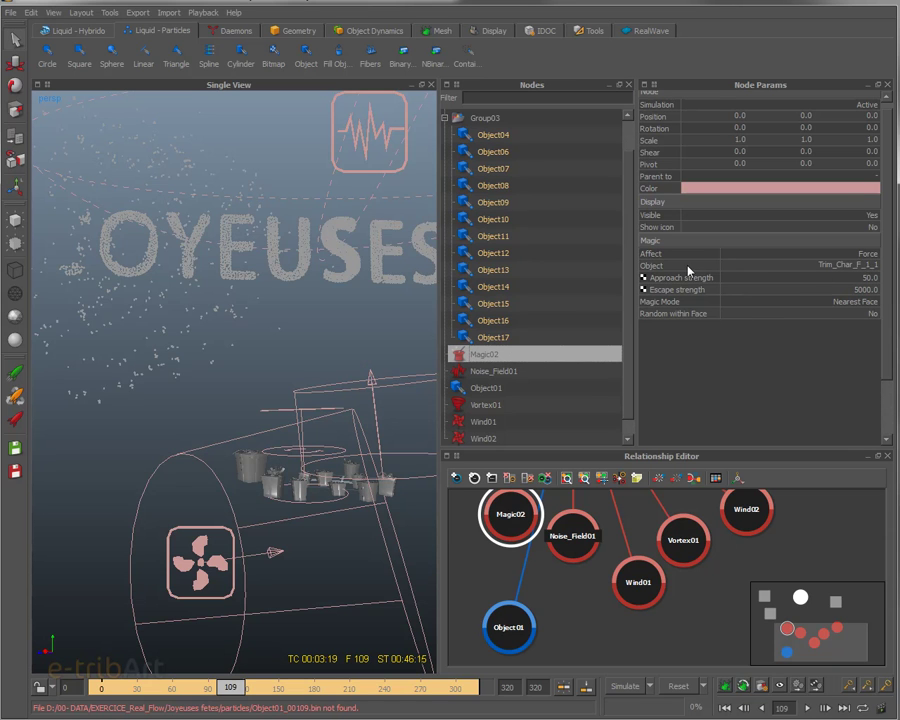
scroll(626, 338, up, 1)
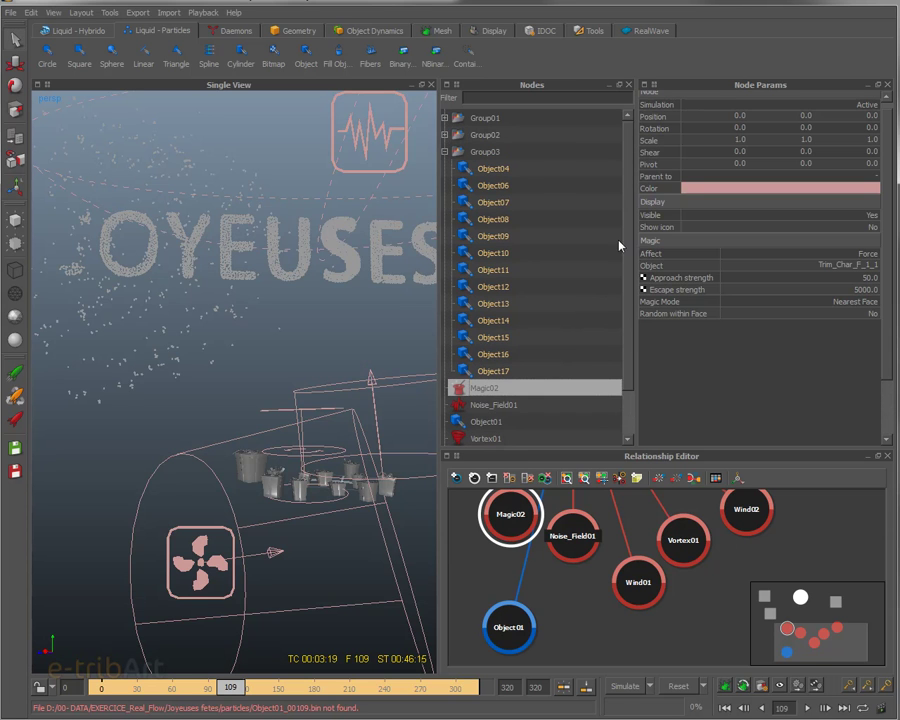
Step: Return the timeline to frame 0 and make the letter objects of Group02 visible
click(472, 140)
click(444, 151)
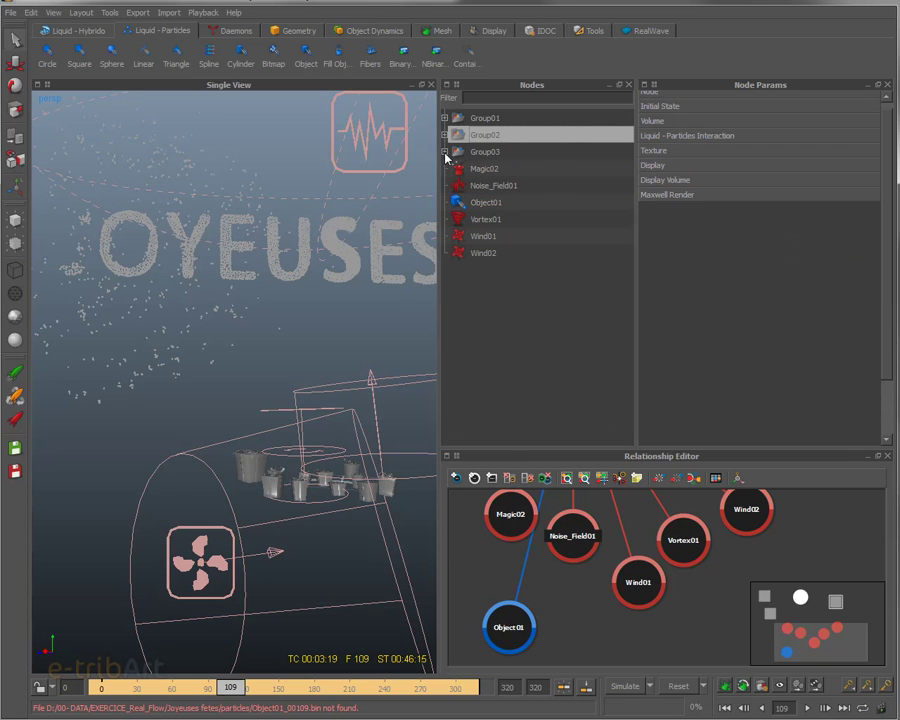
click(101, 688)
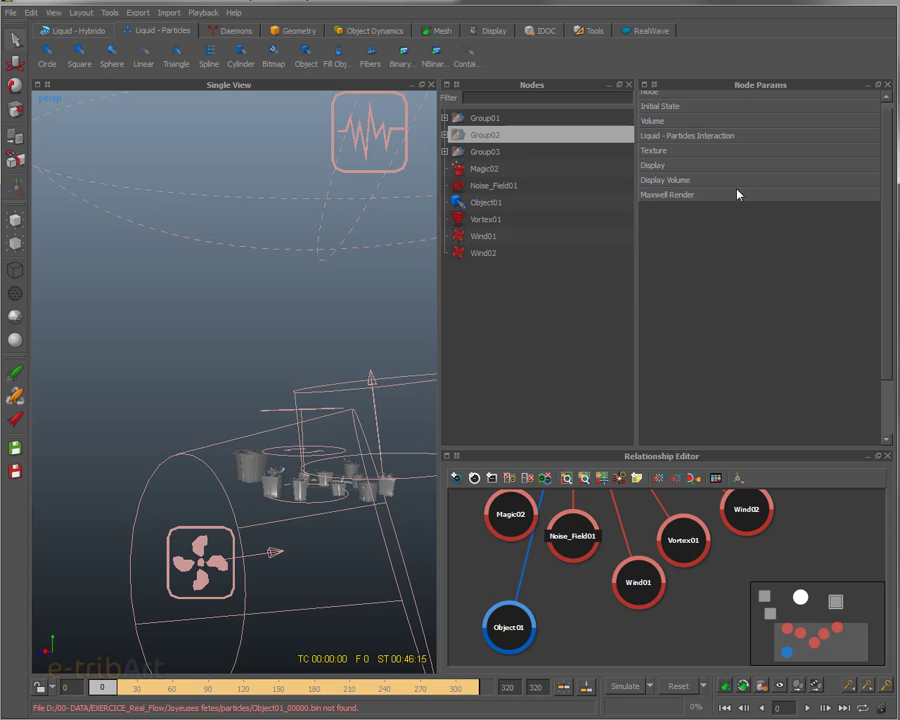
click(690, 165)
click(868, 178)
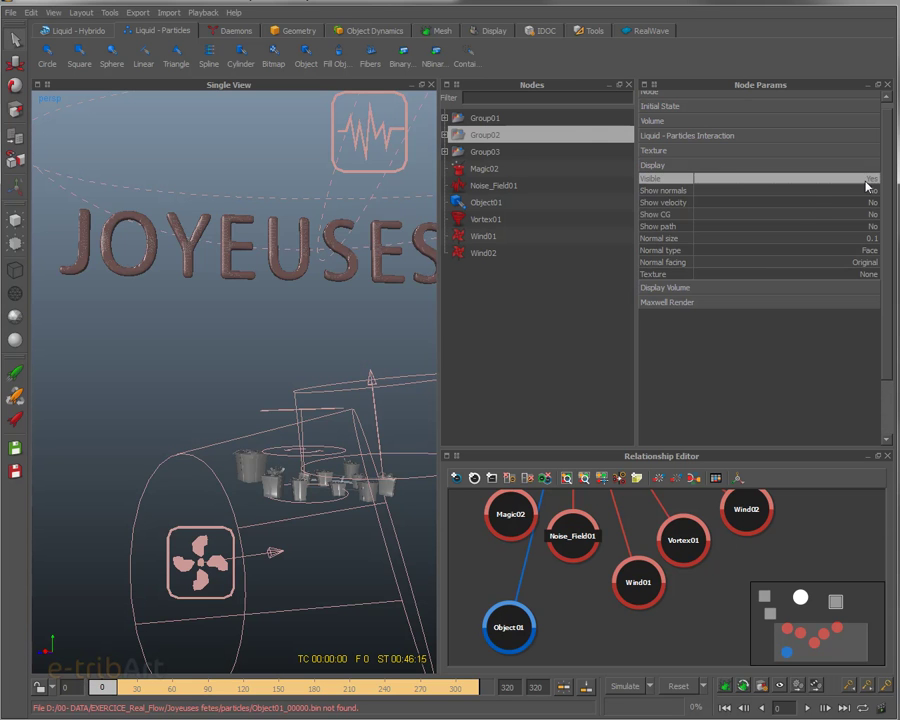
Step: Select the U, E, Y, O and J letters one after another to identify their objects in Group02
click(284, 278)
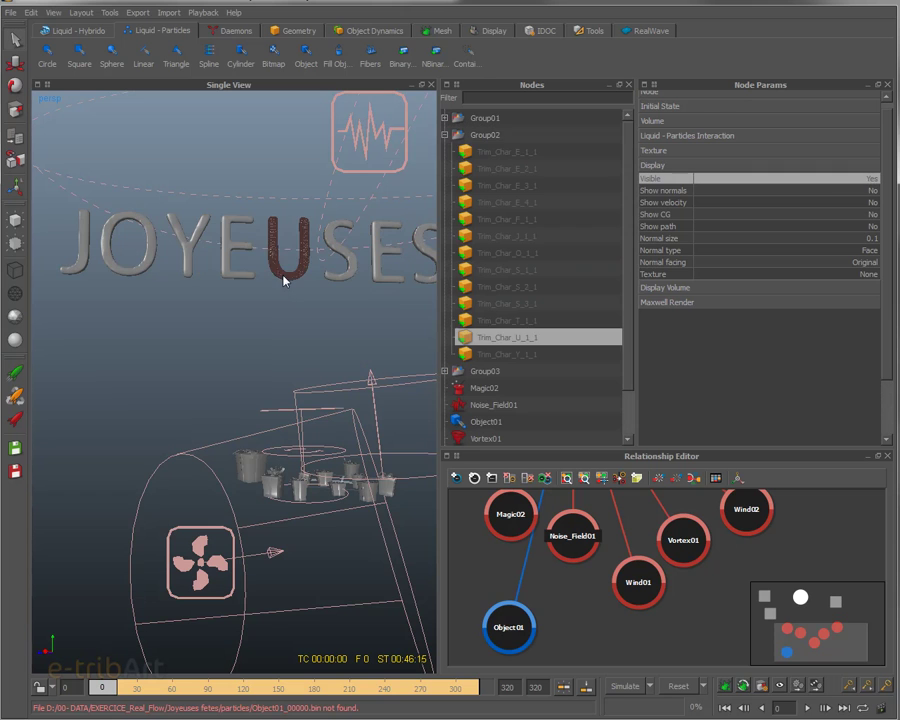
click(226, 276)
click(189, 272)
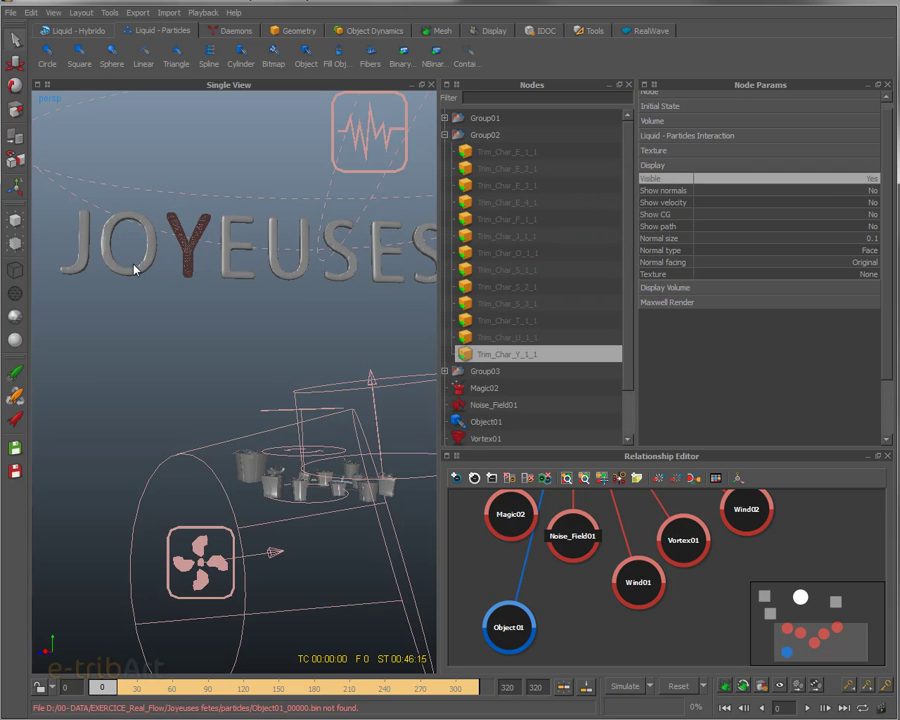
click(136, 268)
click(88, 262)
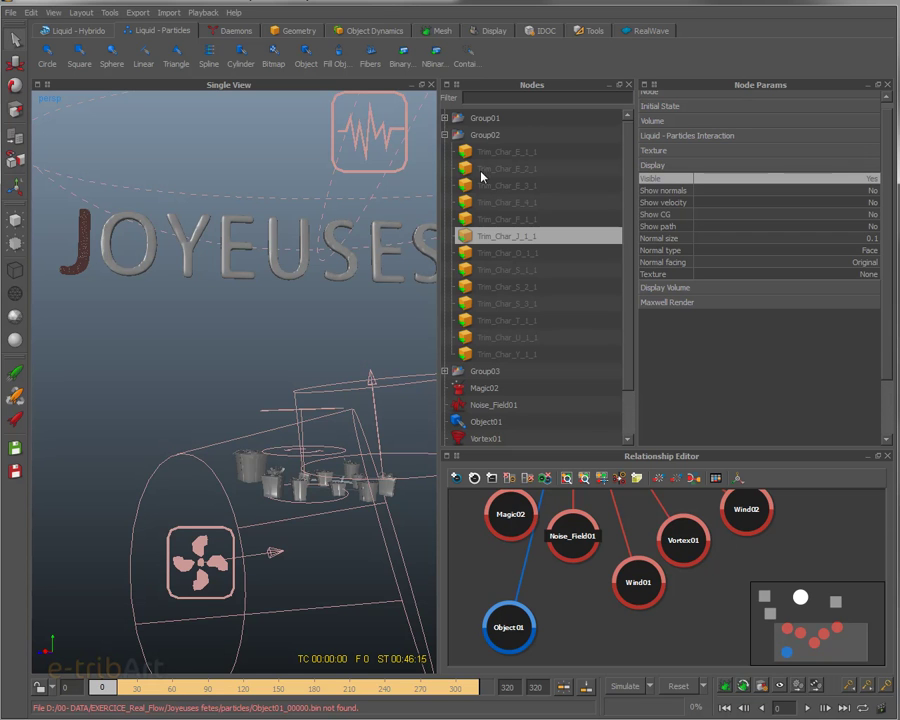
Step: Hide and reshow the J letter, then hide all letter objects of Group02 and collapse the group
click(869, 181)
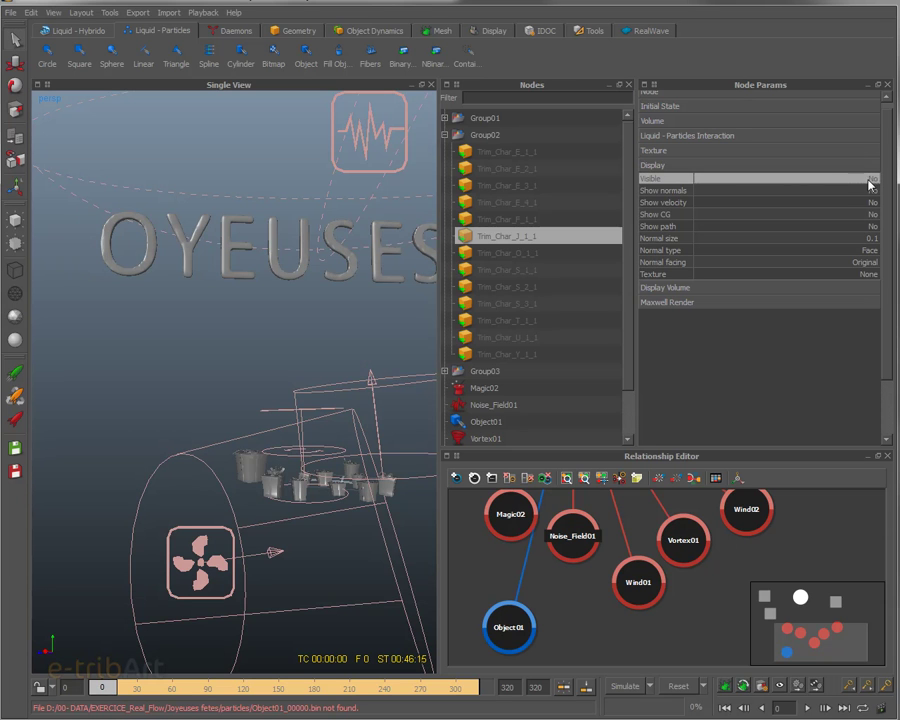
click(869, 181)
click(500, 136)
click(845, 180)
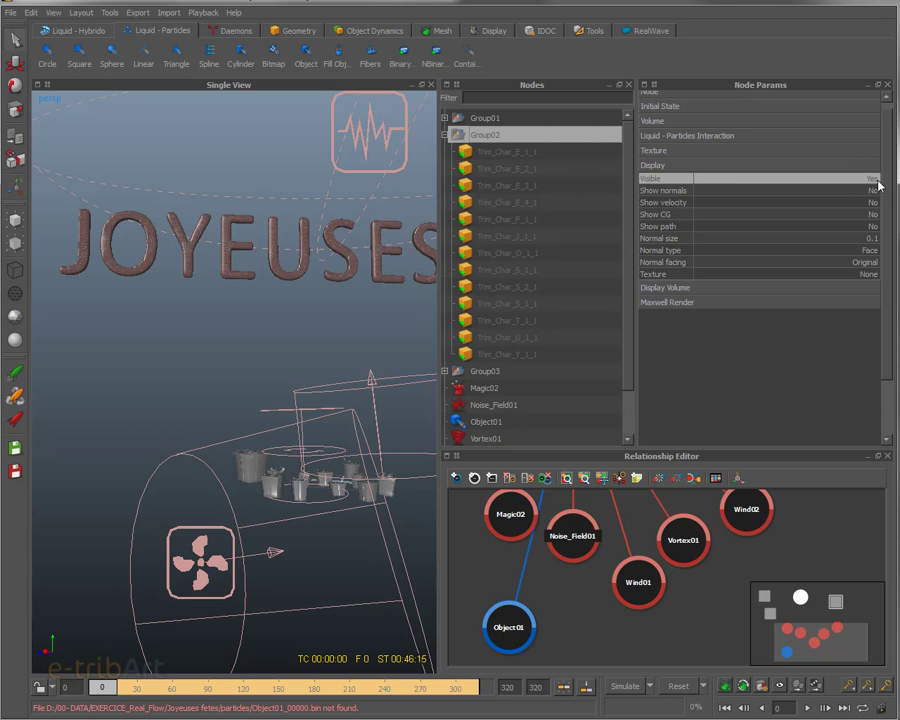
click(450, 135)
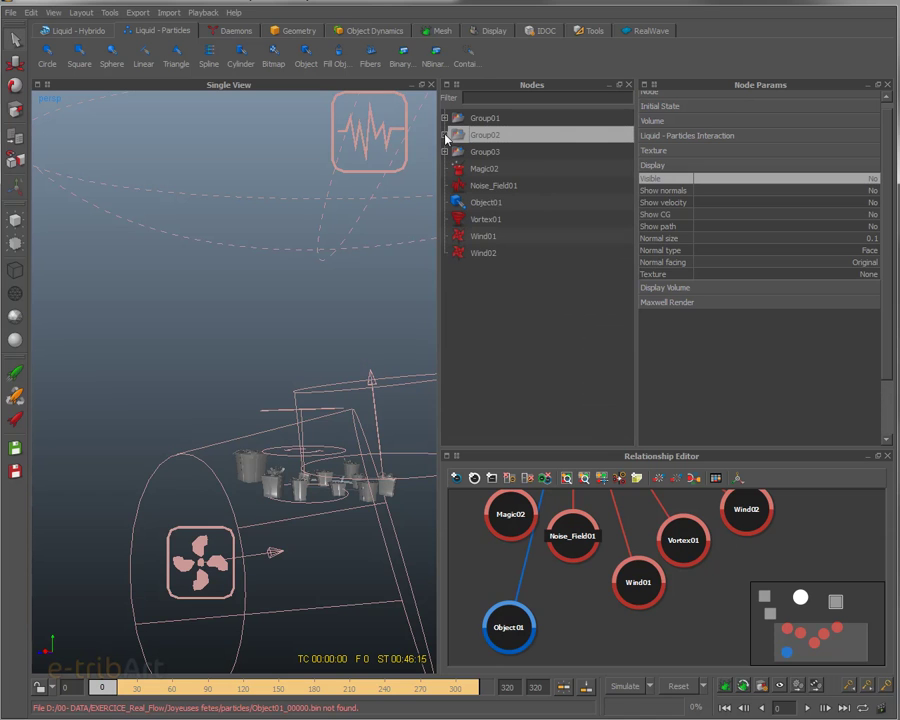
Step: Set the target object of the Magic02 daemon to Trim_Char_F_1_1
click(488, 168)
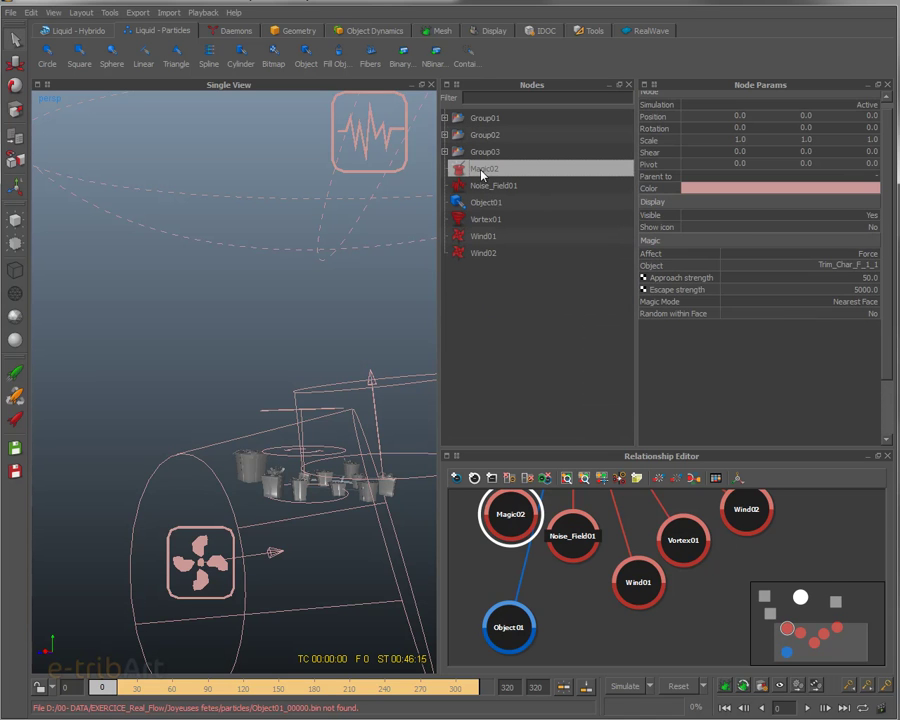
click(843, 262)
drag(838, 170, 840, 219)
click(776, 220)
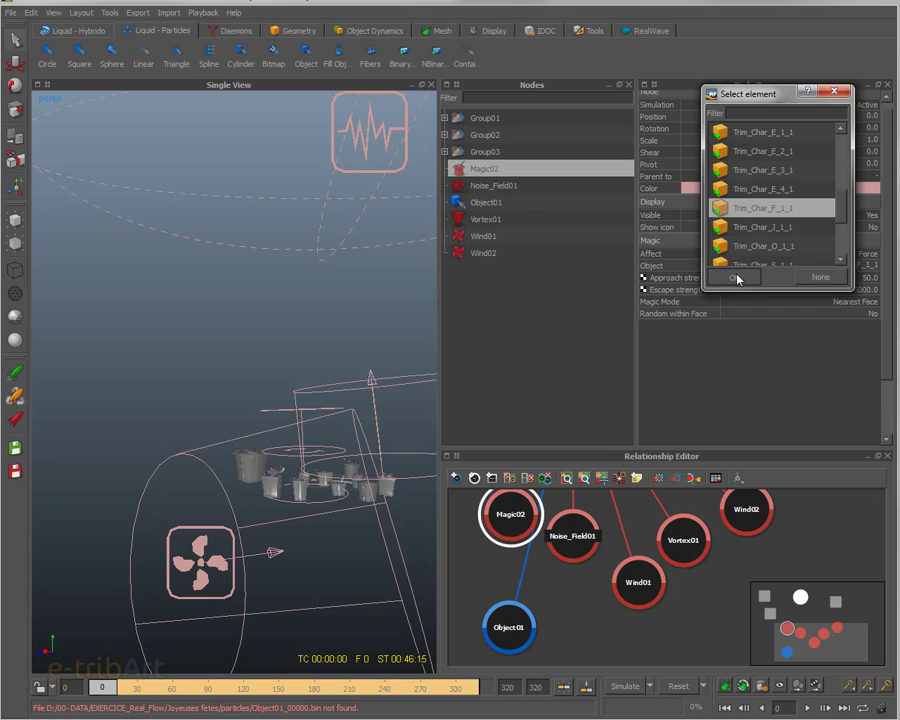
click(736, 277)
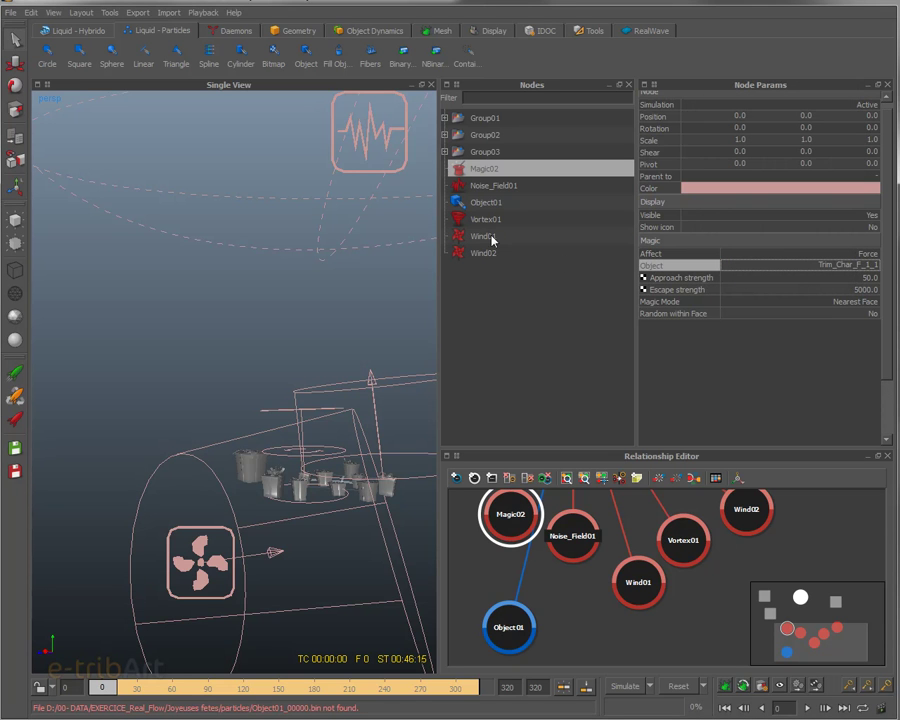
Step: Examine the Object01 emitter's parameters and the Approach strength of the Magic02 daemon
click(484, 202)
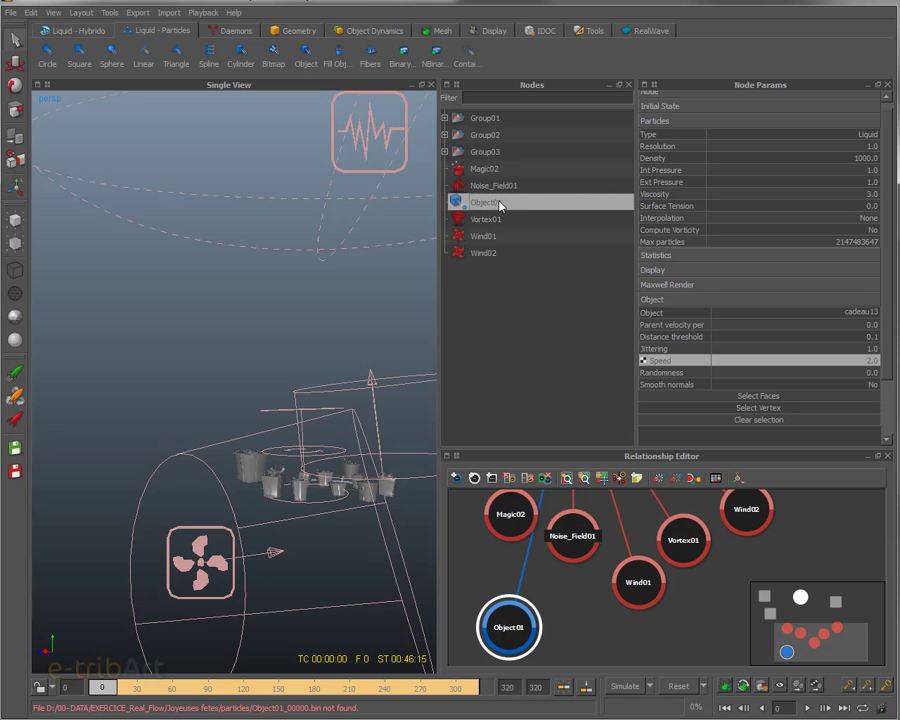
click(487, 172)
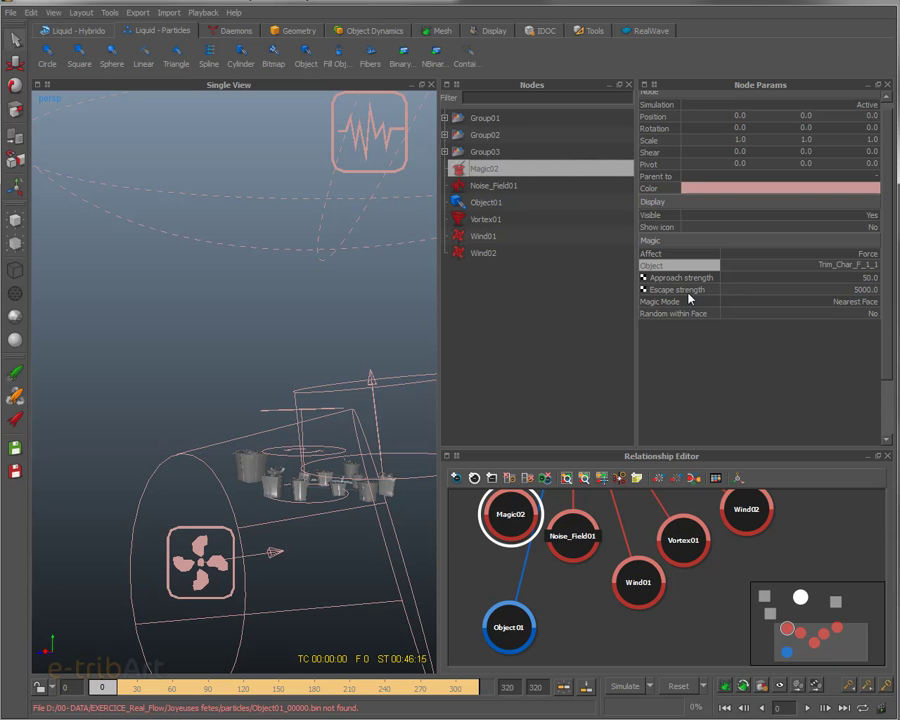
double_click(866, 278)
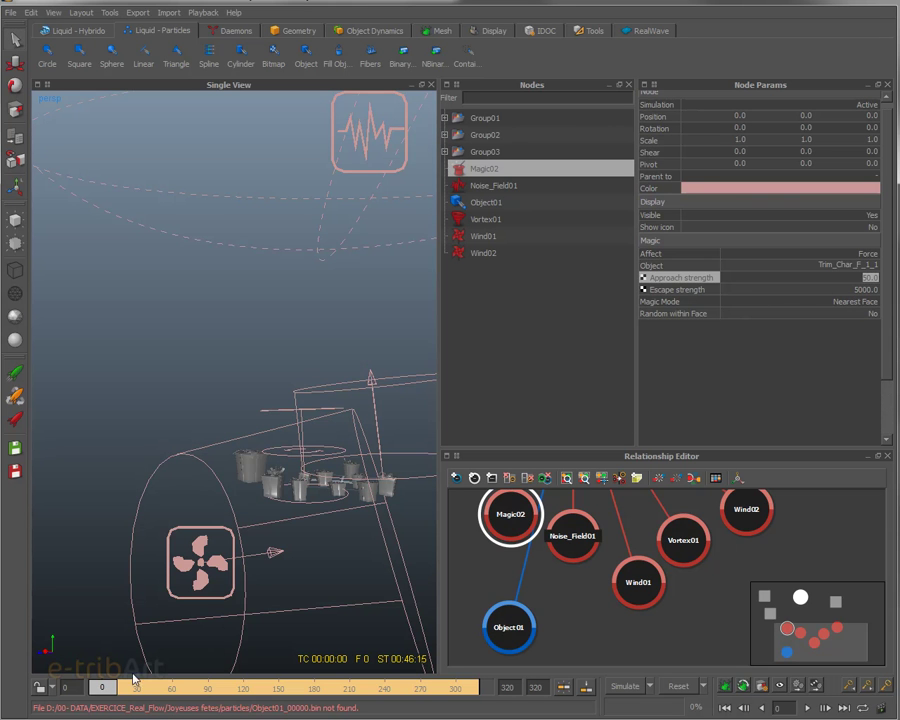
Step: Move the timeline to frame 89 and back to frame 40 to examine how the particles reach the letters
drag(142, 688, 205, 690)
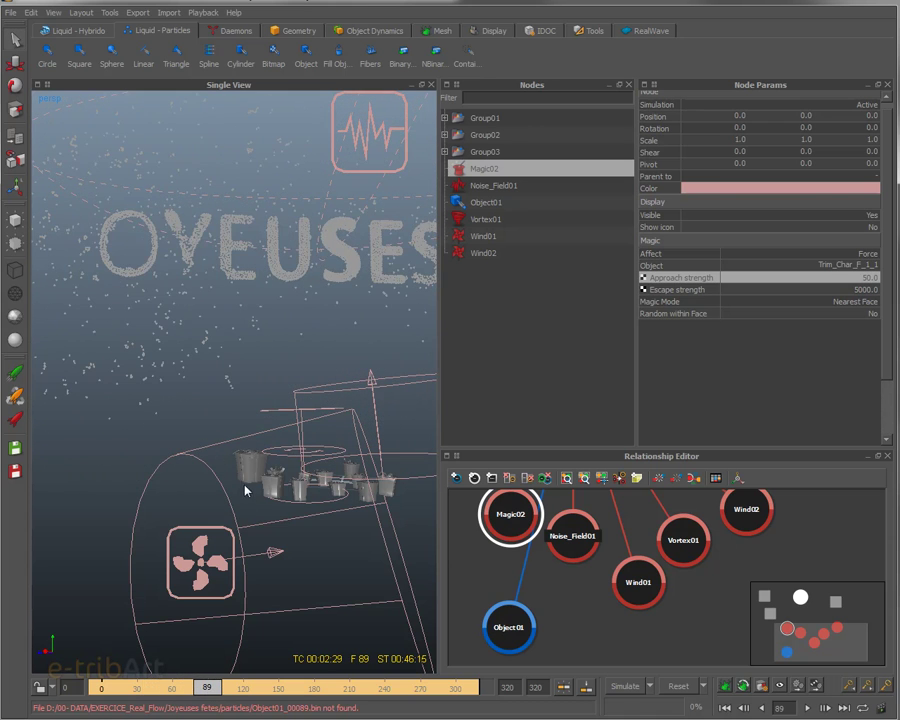
scroll(242, 366, down, 3)
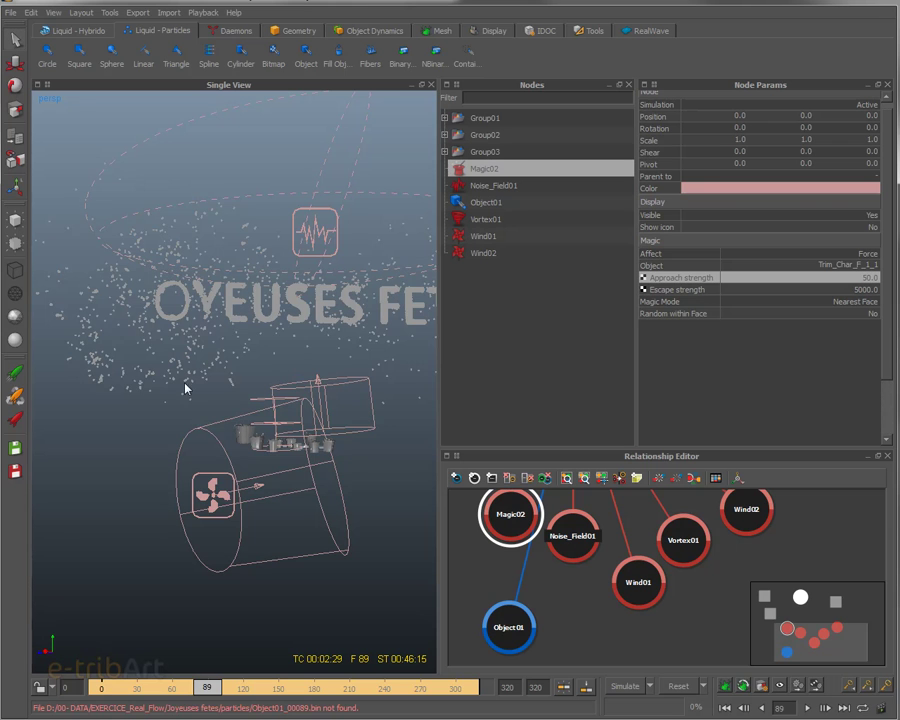
drag(207, 690, 149, 697)
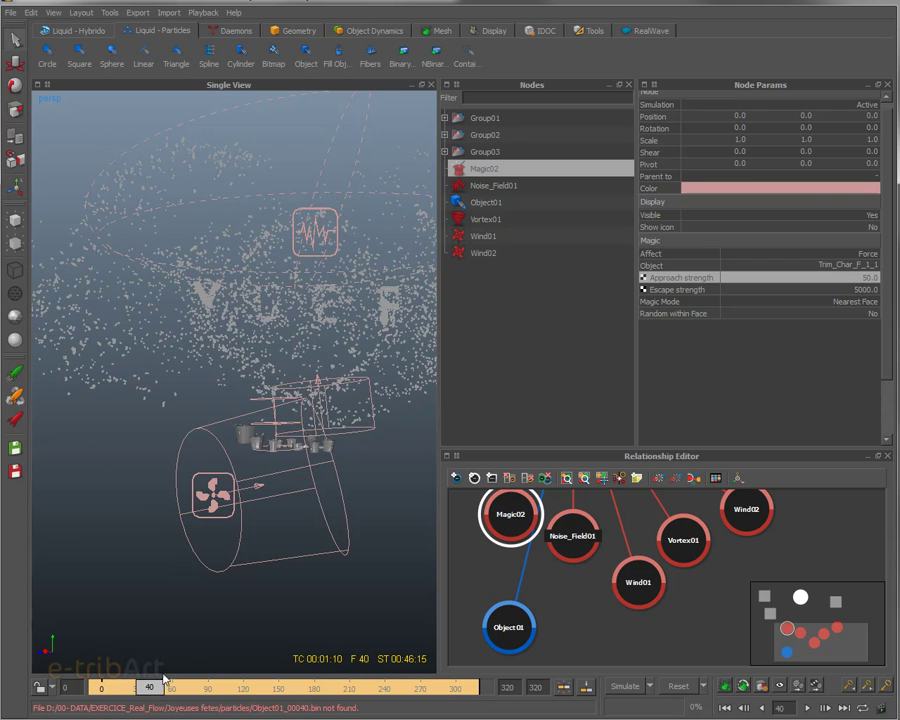
alt+drag(312, 490, 288, 504)
scroll(310, 502, up, 3)
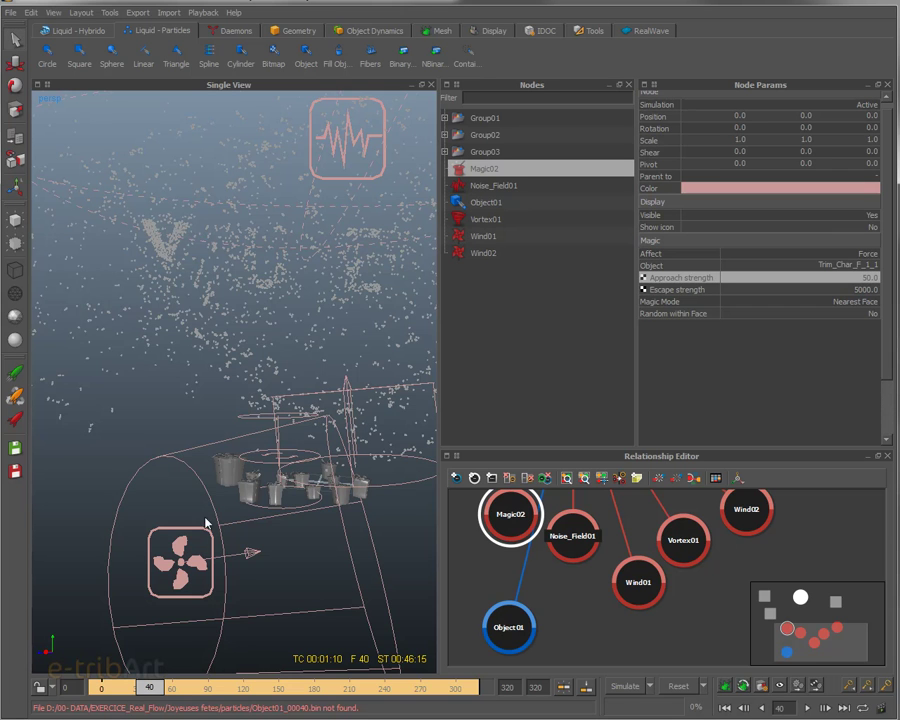
Step: Examine the Wind02, Vortex01 and Noise_Field01 daemons and their parameters, ending with Wind01 selected
click(487, 239)
click(483, 253)
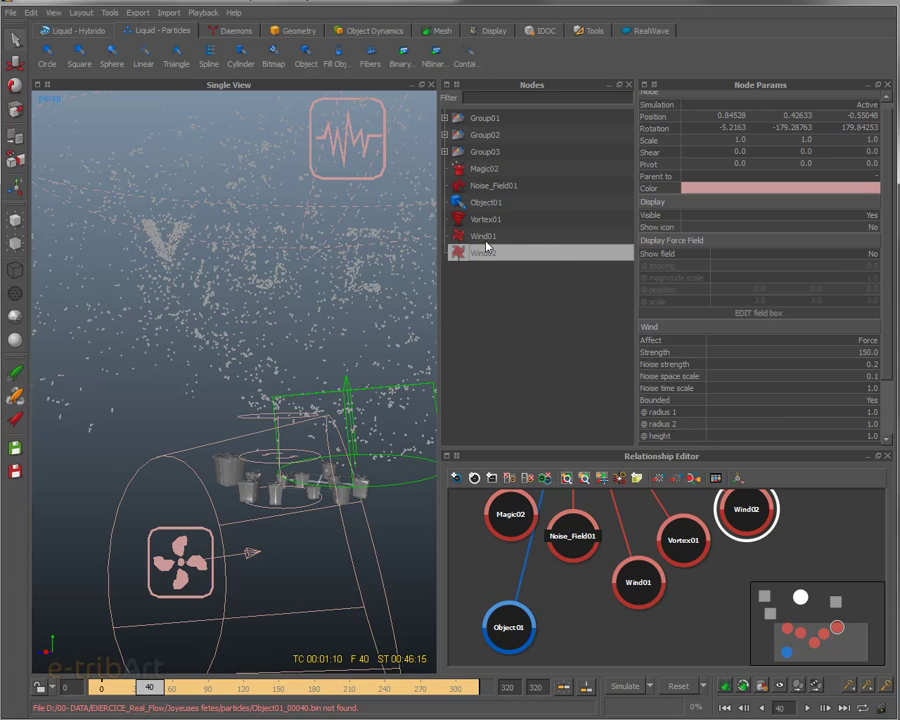
click(485, 219)
click(492, 186)
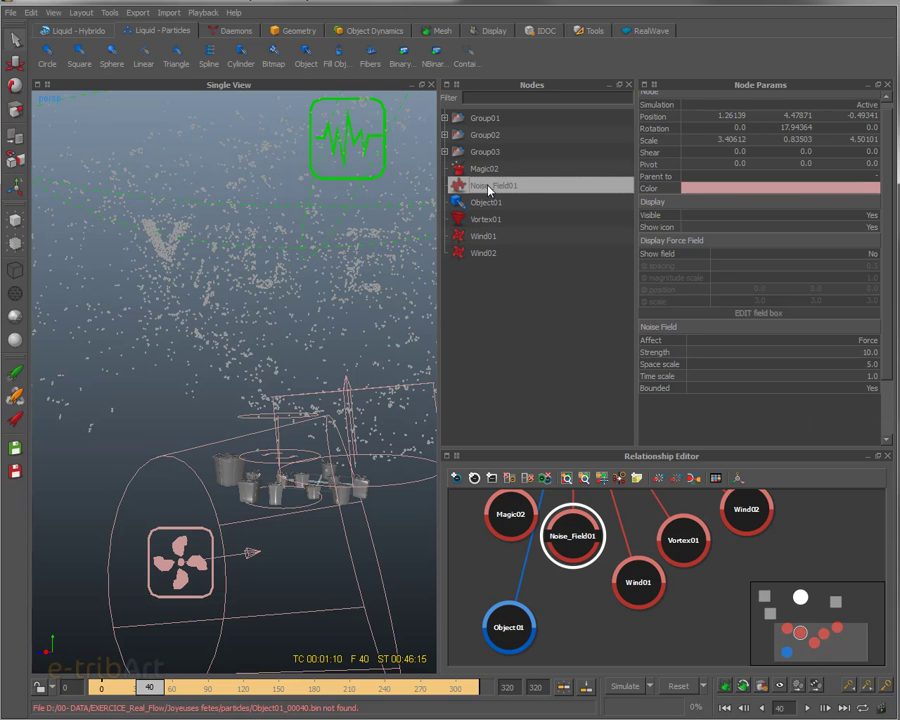
click(275, 432)
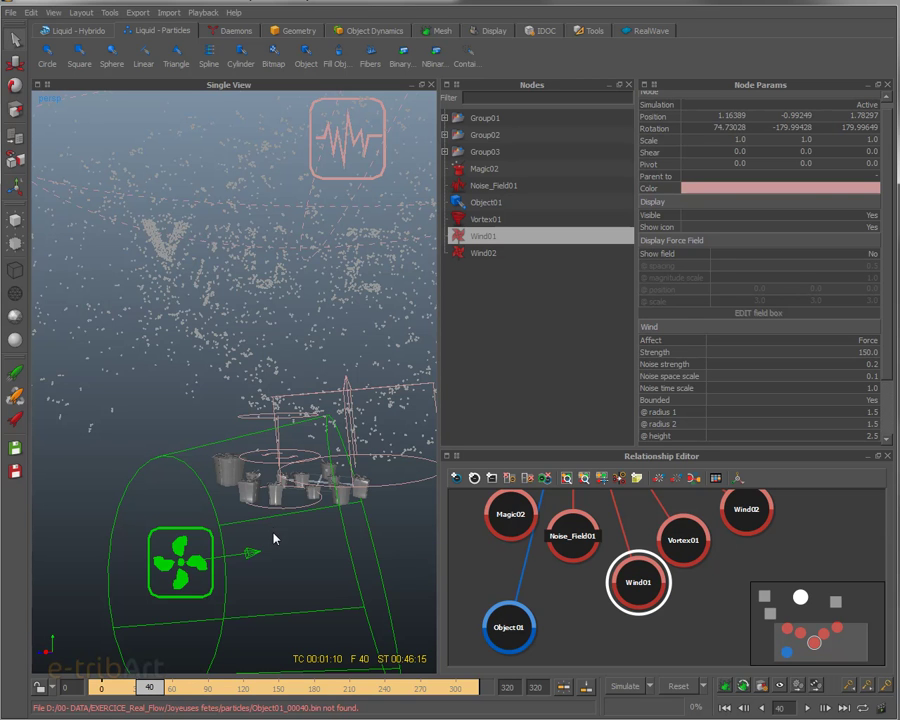
Step: Move the timeline to frame 25 and select Vortex01 to examine its influence on particles around the gift boxes
mouse_move(147, 687)
mouse_down()
mouse_move(105, 690)
mouse_move(133, 693)
mouse_up()
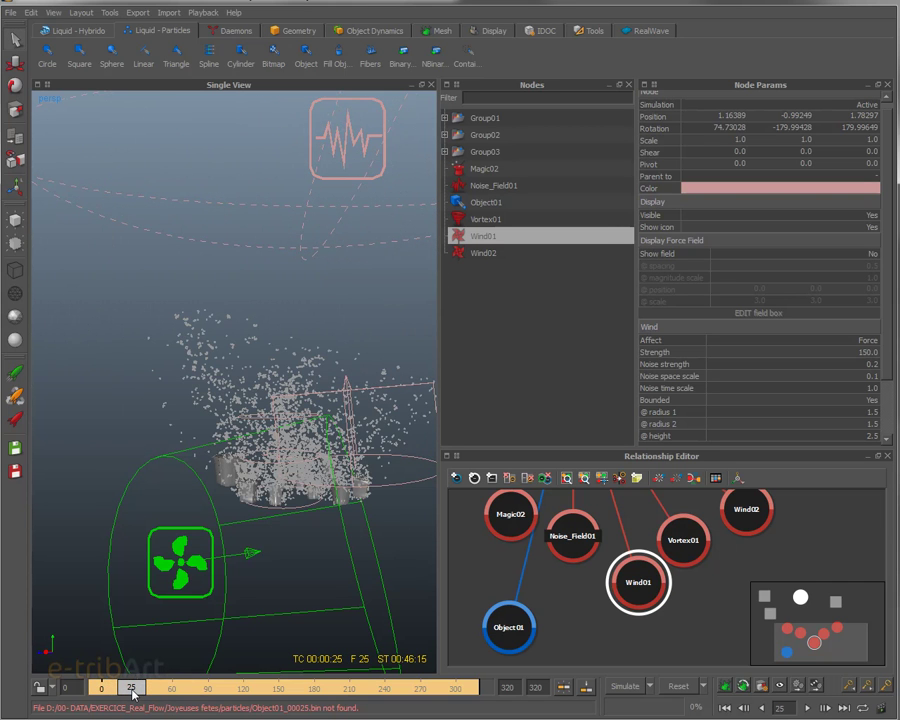
scroll(280, 498, up, 3)
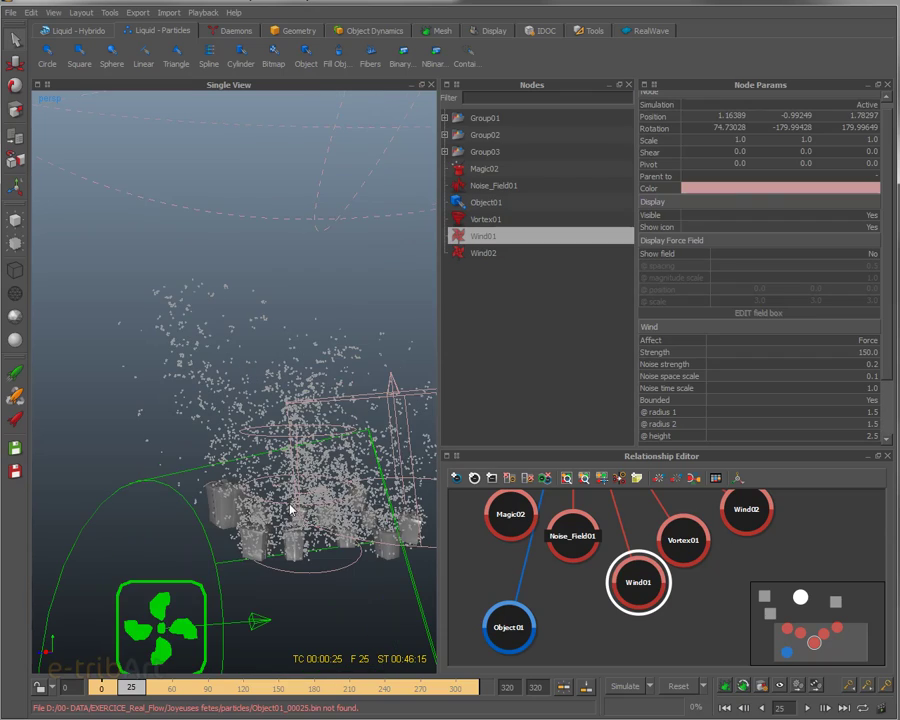
click(290, 496)
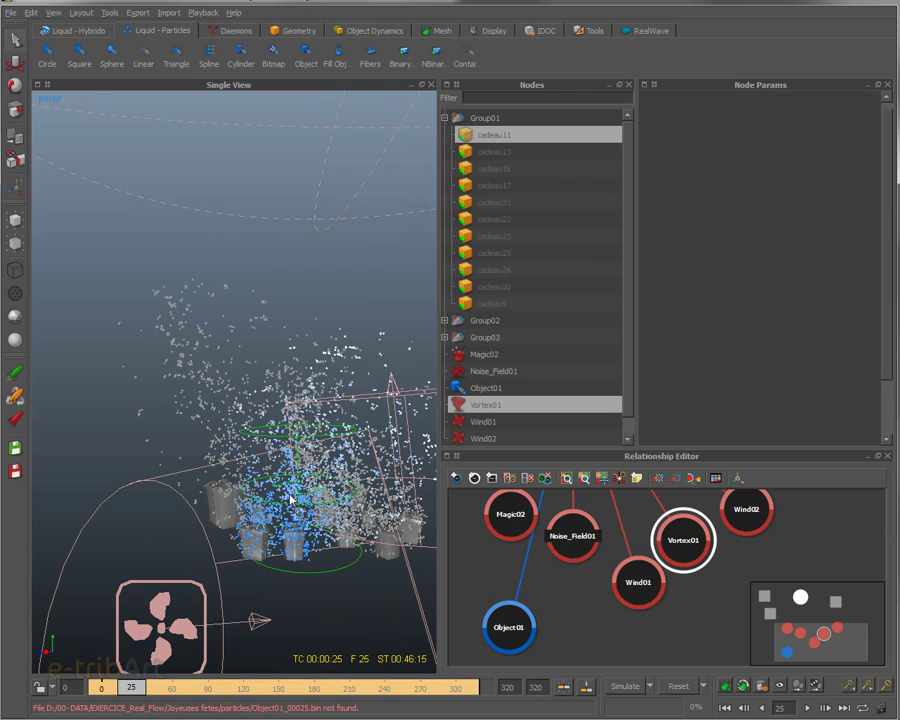
scroll(285, 492, up, 5)
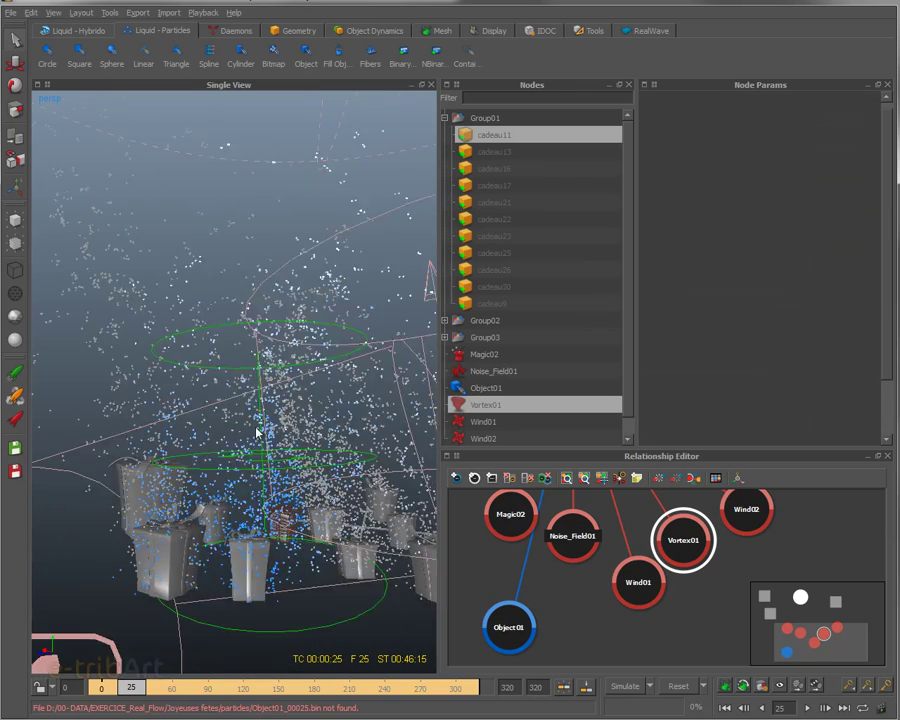
Step: Move the timeline to frame 37 and select Wind01 to examine its strength, noise and bounding parameters around the gift boxes
mouse_move(131, 687)
mouse_down()
mouse_move(174, 688)
mouse_move(136, 688)
mouse_move(145, 688)
mouse_up()
alt+drag(392, 441, 333, 434)
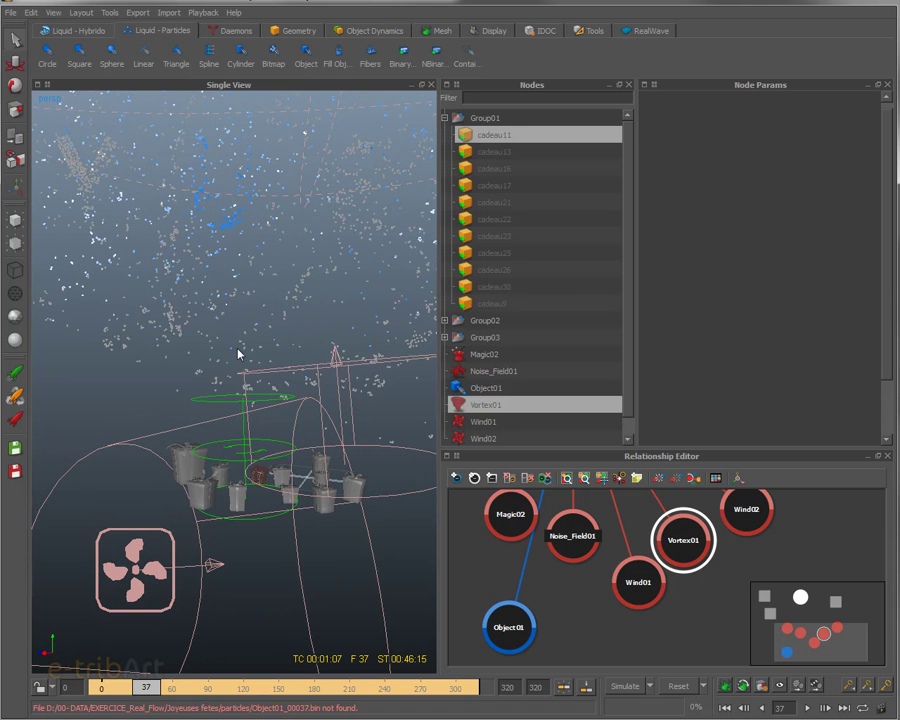
click(184, 432)
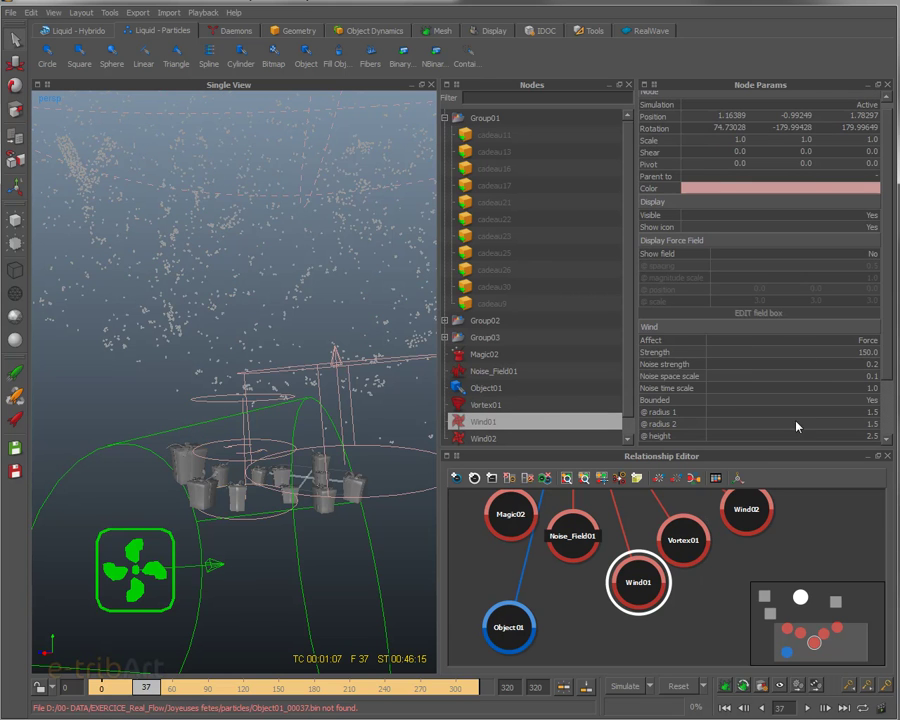
scroll(885, 420, down, 2)
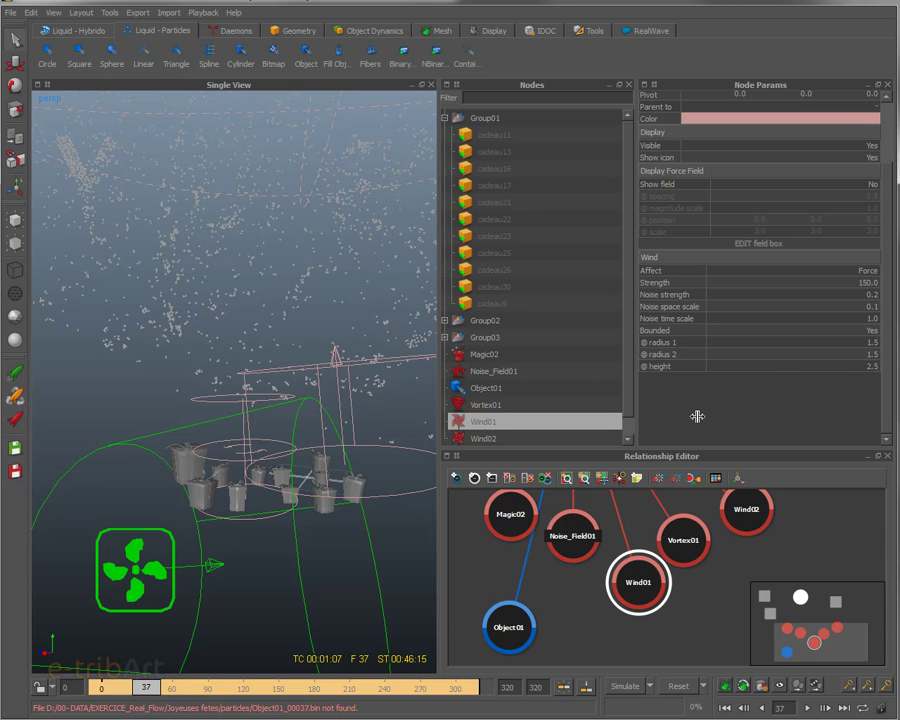
alt+drag(205, 486, 248, 477)
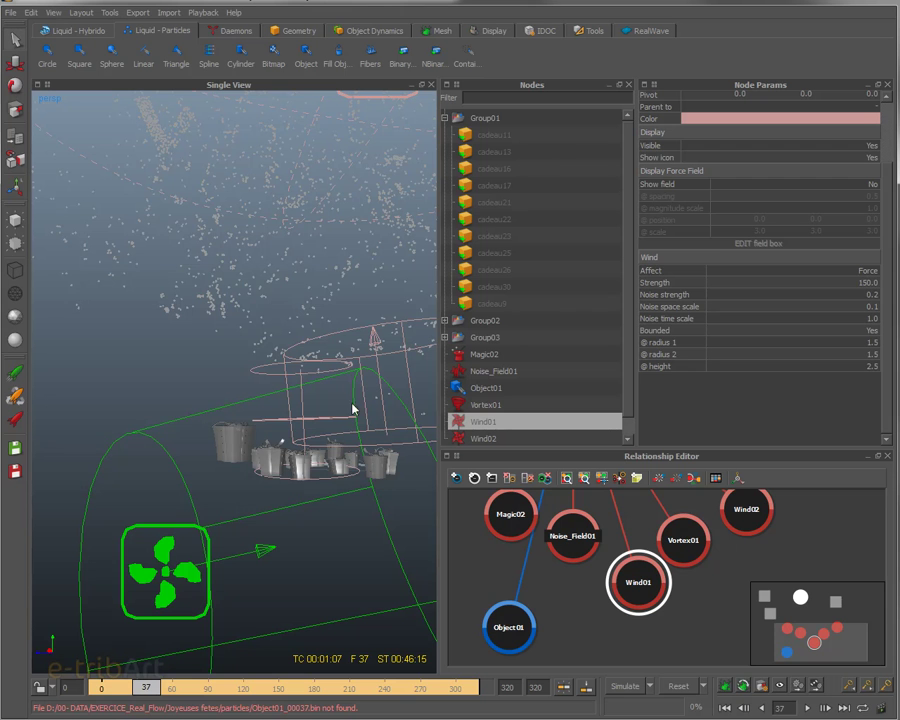
scroll(305, 486, down, 3)
alt+middle_drag(297, 486, 273, 512)
alt+drag(273, 512, 251, 526)
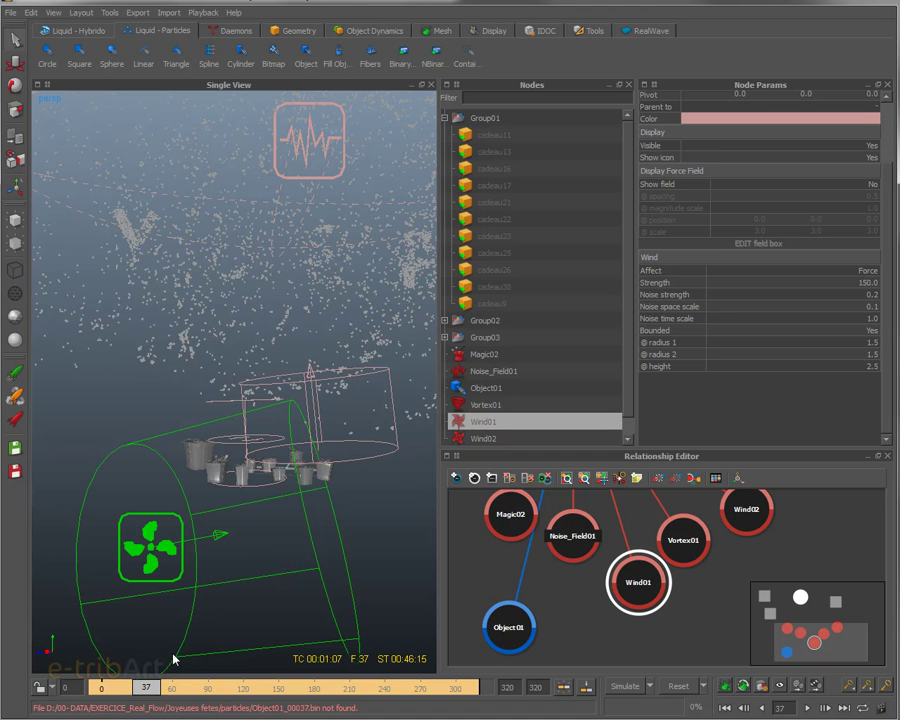
Step: Move the timeline to frame 252 to examine the particle text above the gift boxes and daemons
drag(146, 688, 398, 687)
alt+right_drag(316, 489, 287, 410)
alt+drag(287, 410, 238, 469)
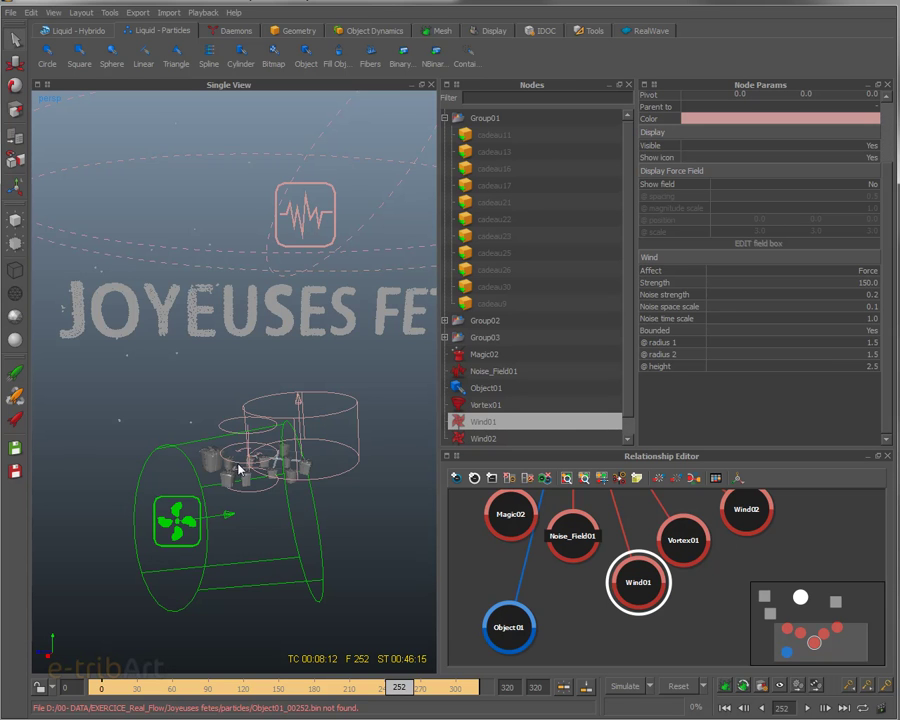
Step: Select the Object01 emitter and examine its particle type, resolution, density and object parameters
click(482, 390)
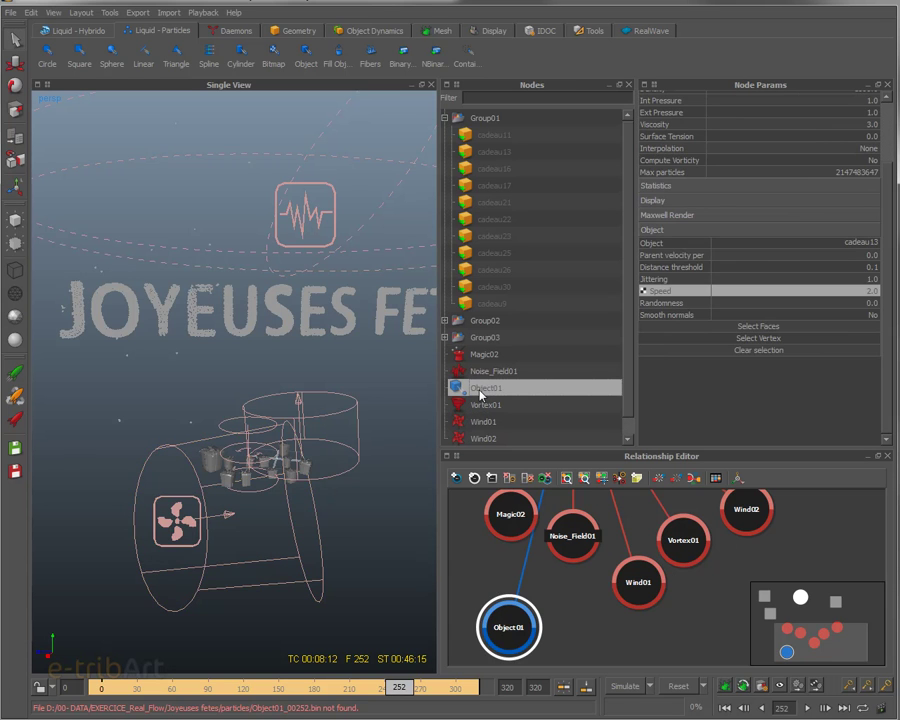
scroll(848, 150, up, 3)
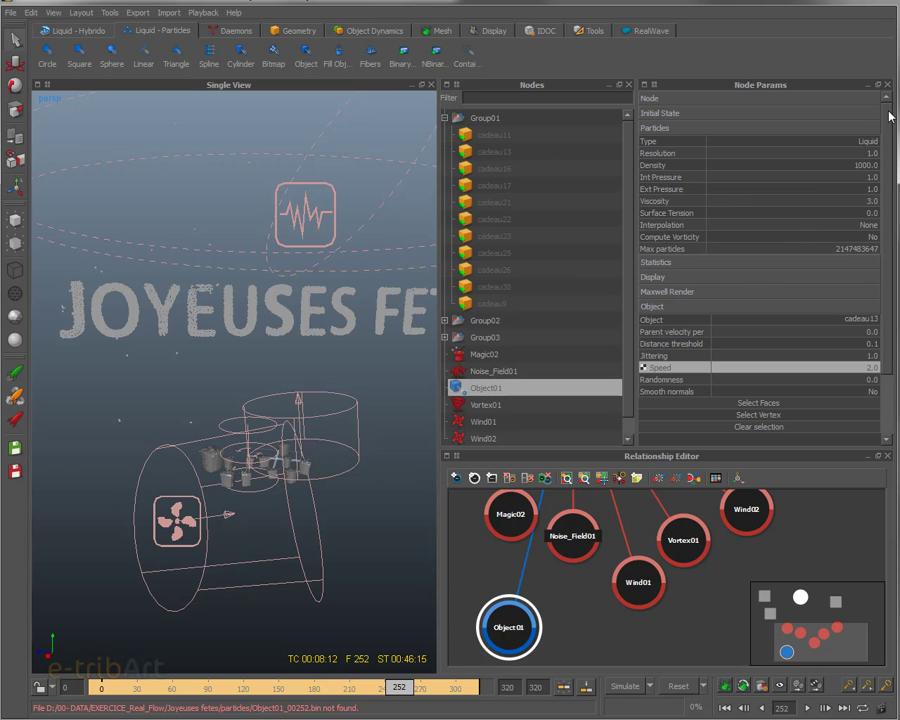
click(16, 398)
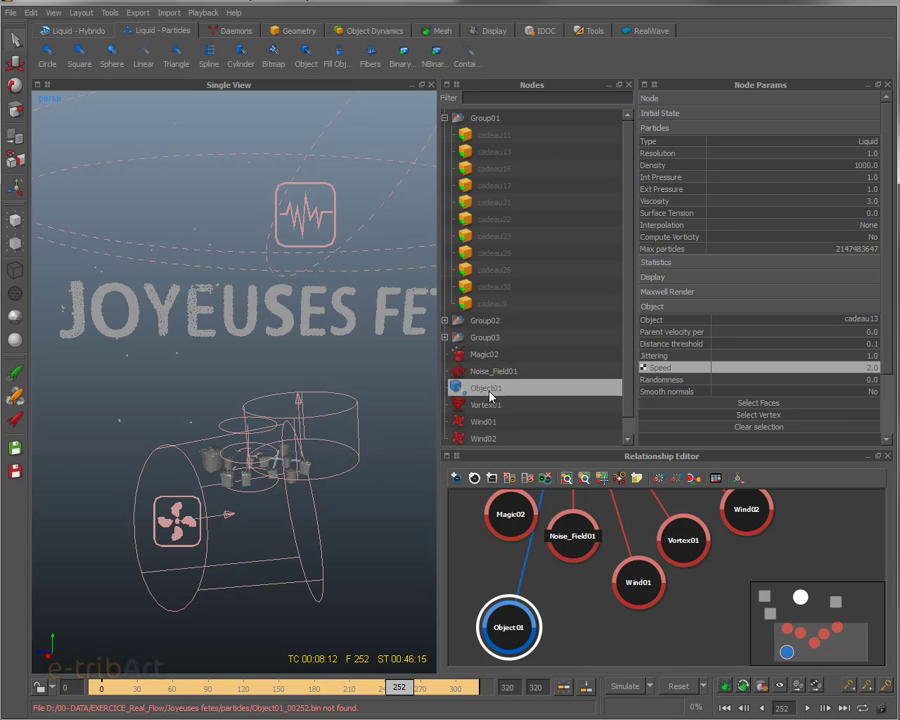
Step: Examine in Export Central which emitters are exported and which particle file formats are enabled for Object04, and close it
click(136, 13)
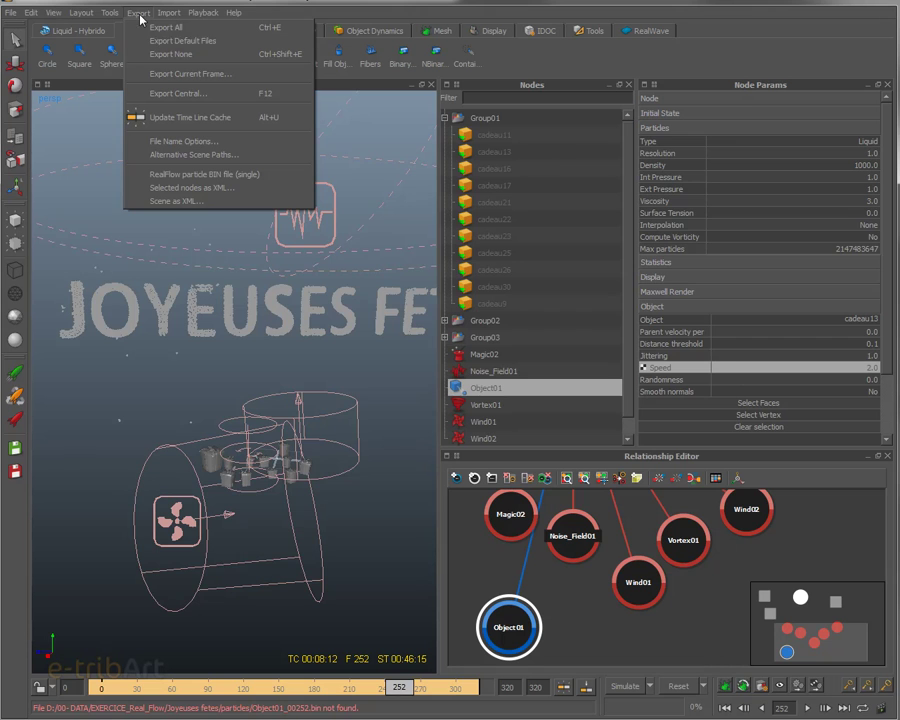
click(176, 93)
drag(222, 140, 255, 98)
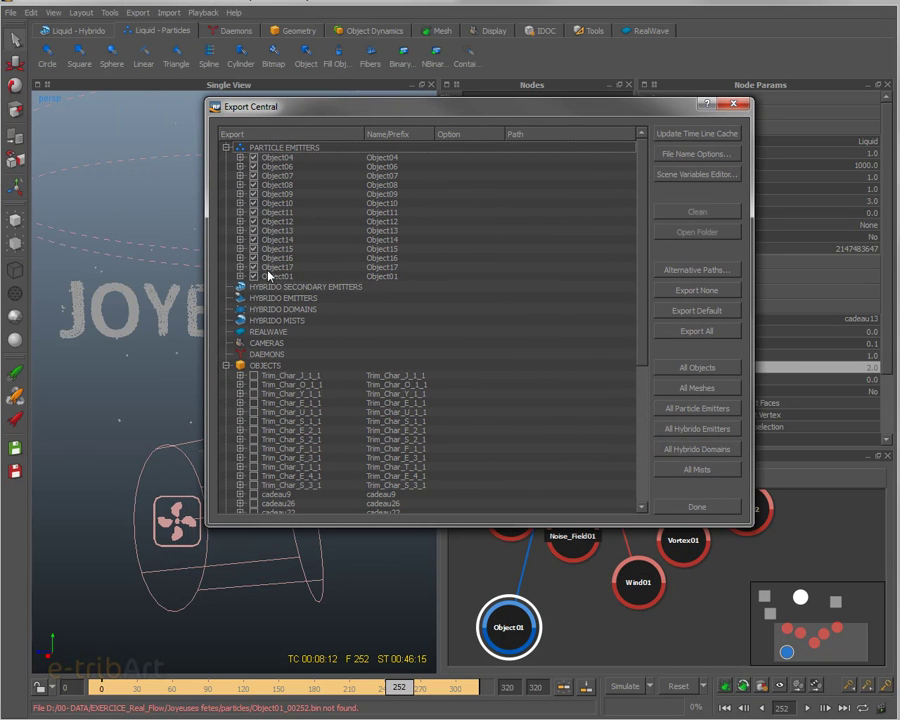
click(240, 158)
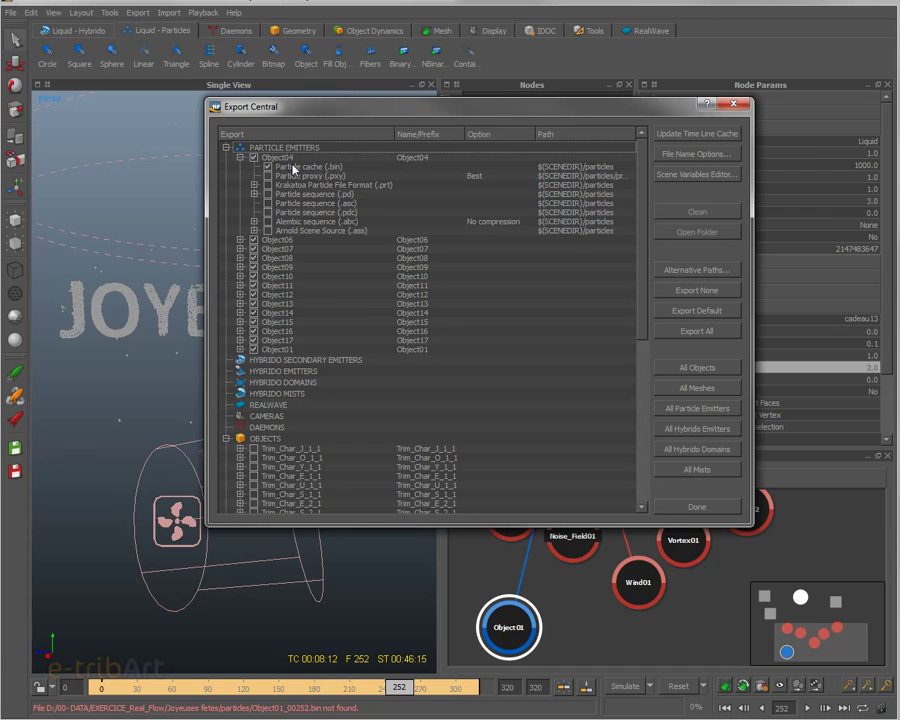
click(240, 158)
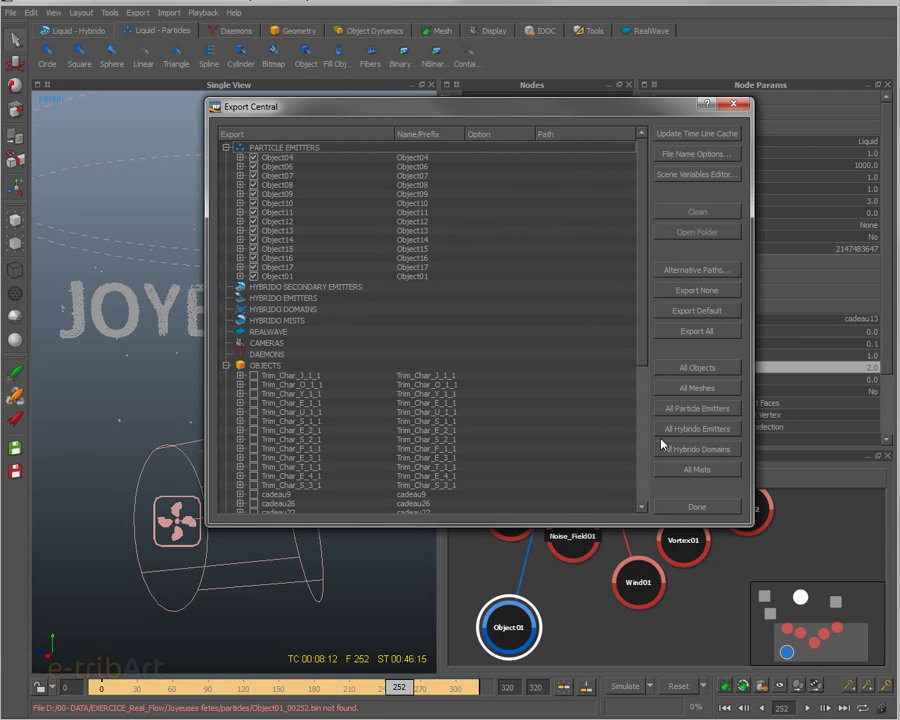
click(704, 508)
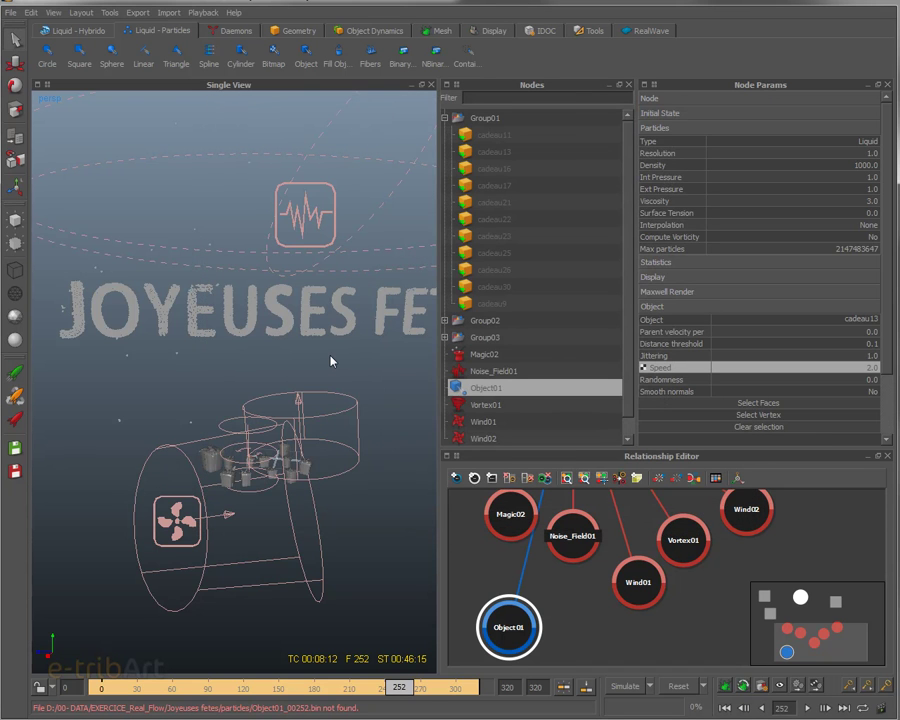
Step: Move the timeline close to its end and view the particle text from another angle
drag(252, 688, 473, 690)
alt+drag(218, 397, 155, 420)
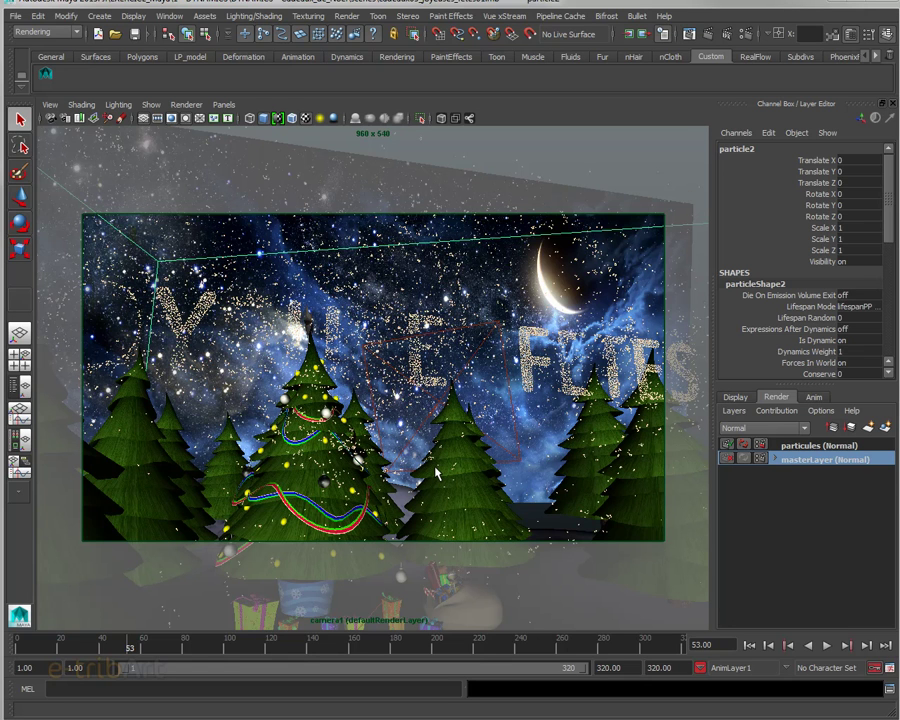
Step: In Maya, start a RealFlow particle import and load Object04_00000.bin from the particles folder, sorting the files by name
click(755, 56)
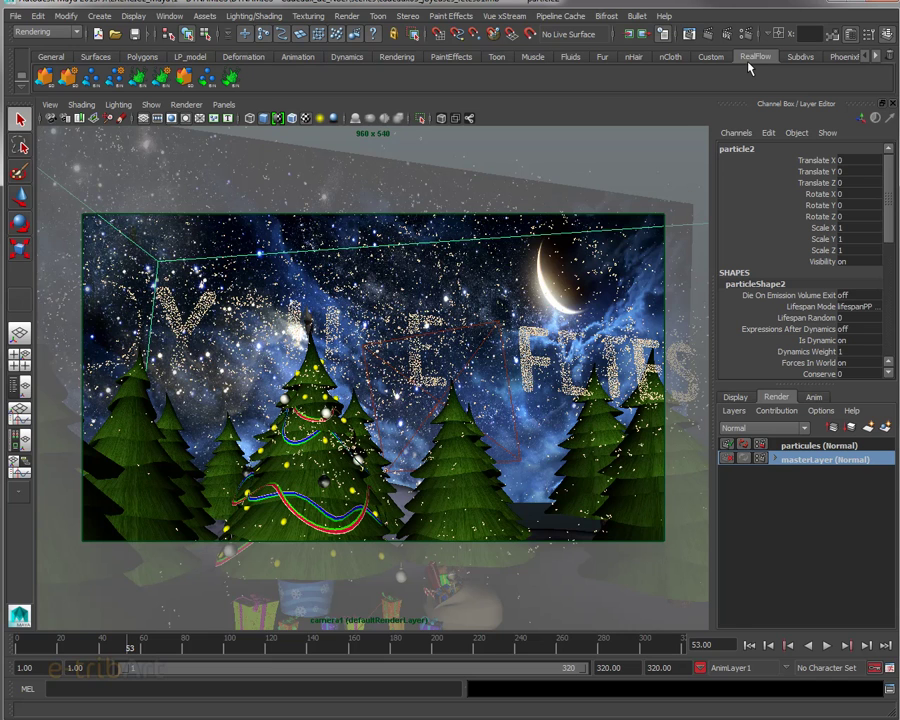
click(210, 86)
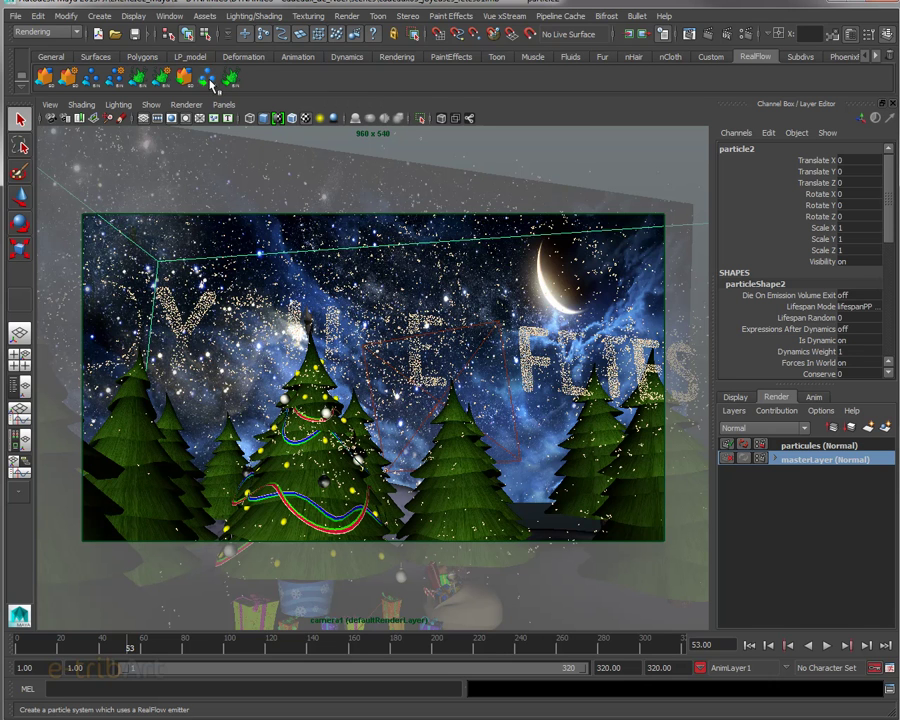
drag(228, 136, 203, 92)
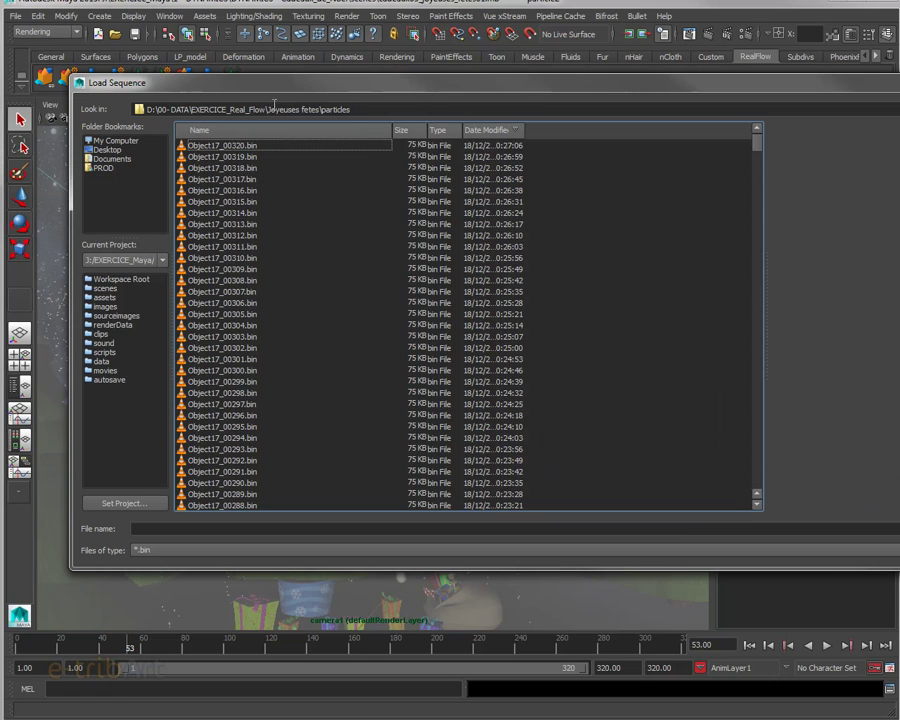
drag(279, 91, 268, 95)
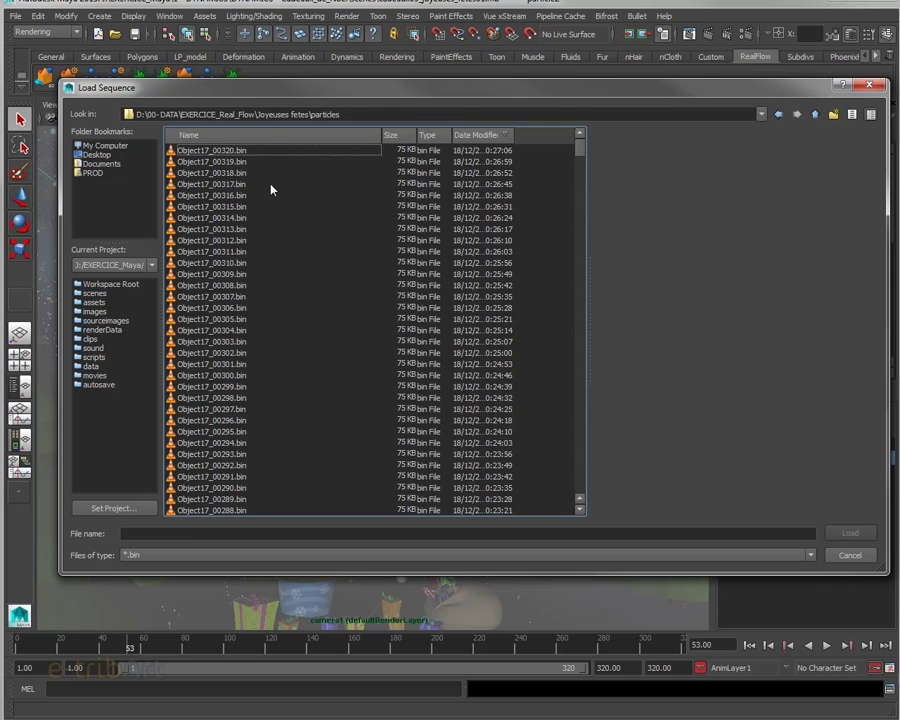
click(220, 153)
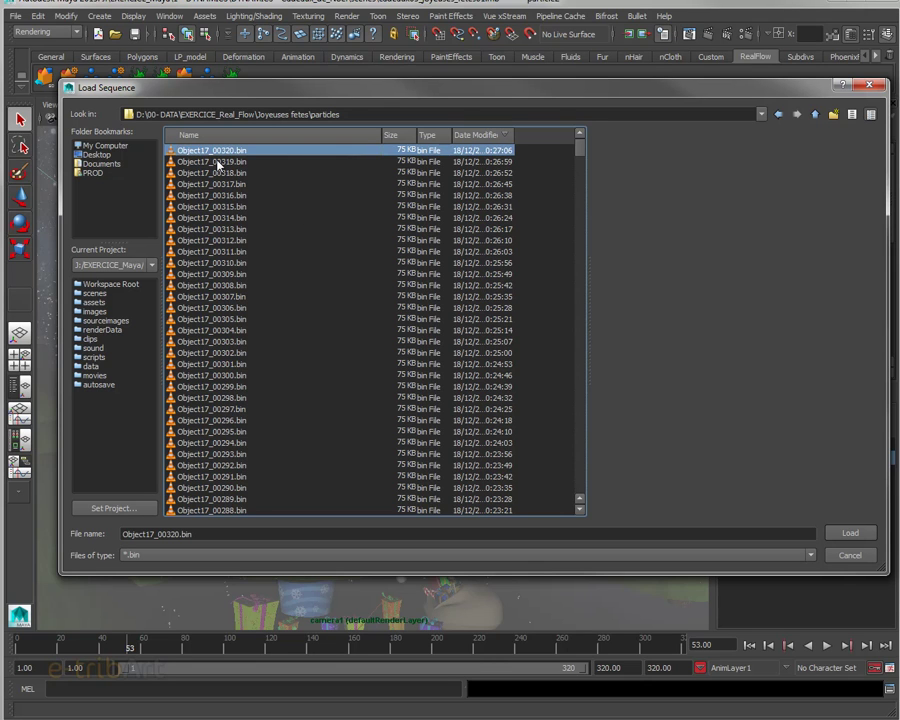
click(237, 137)
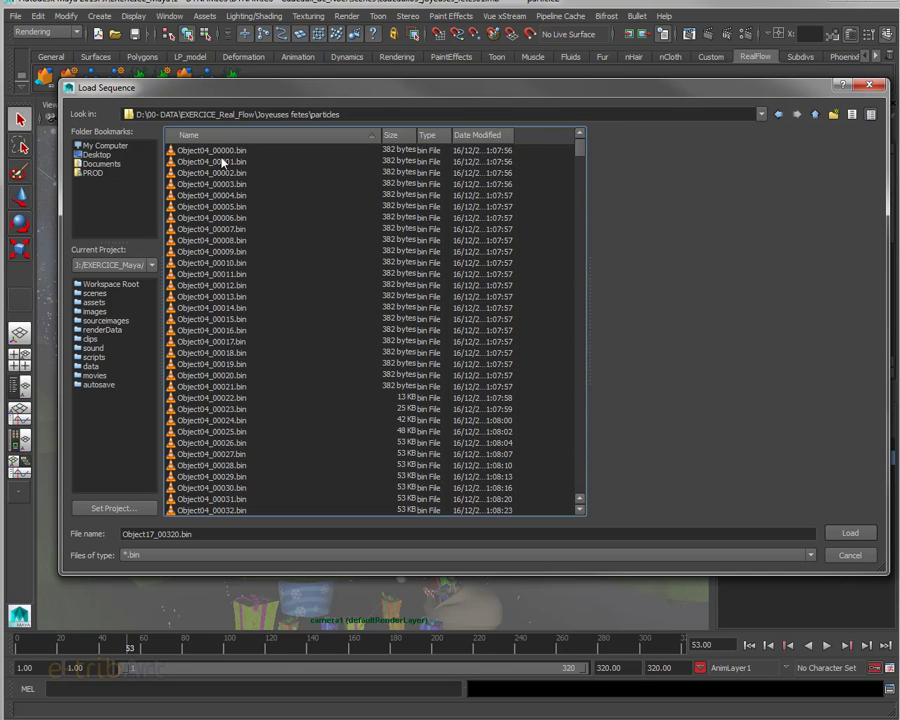
click(211, 151)
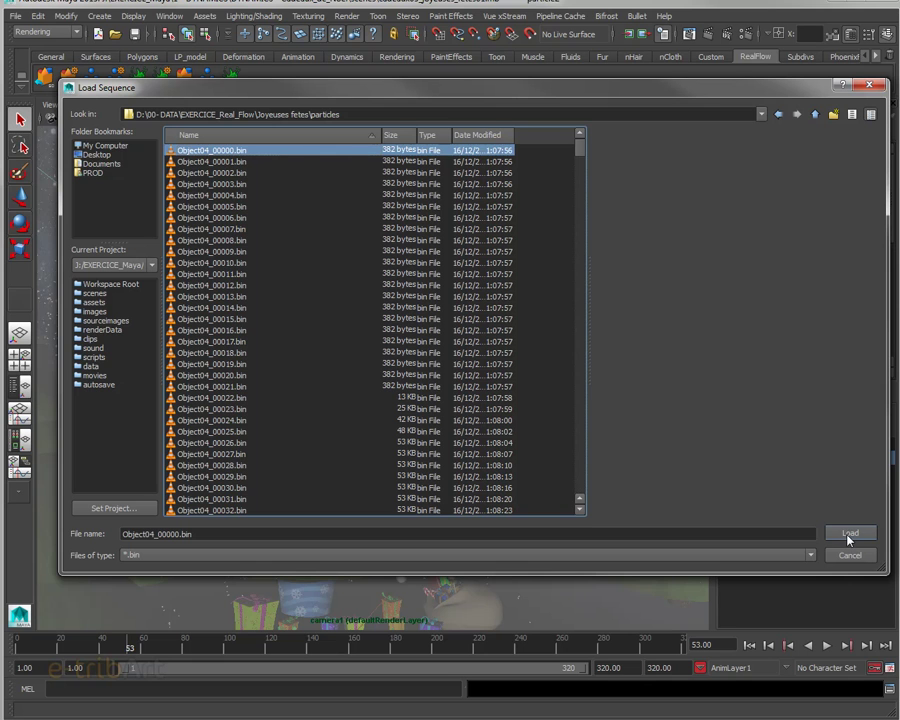
click(848, 535)
Step: Create the RealFlow emitter from the Object04 BIN sequence with padding 5, frame offset 0 and no frame range
drag(599, 256, 505, 228)
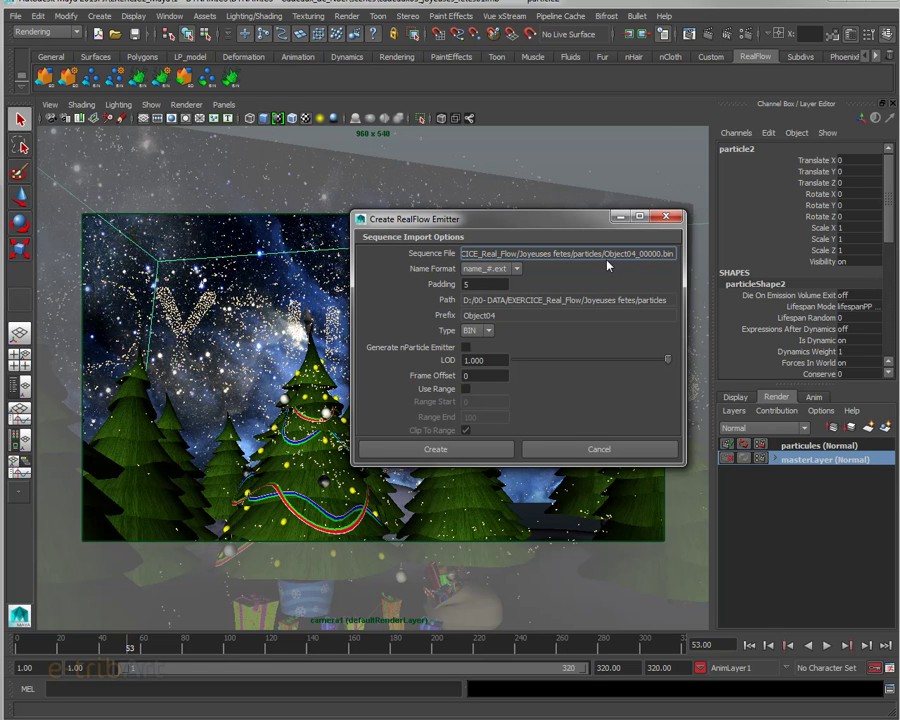
click(483, 285)
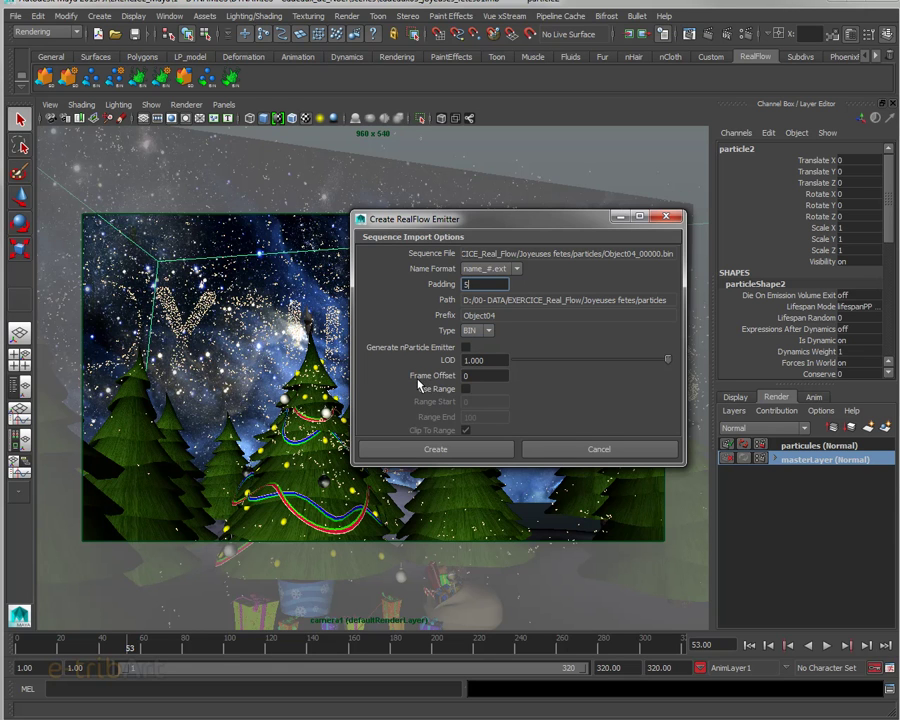
click(467, 378)
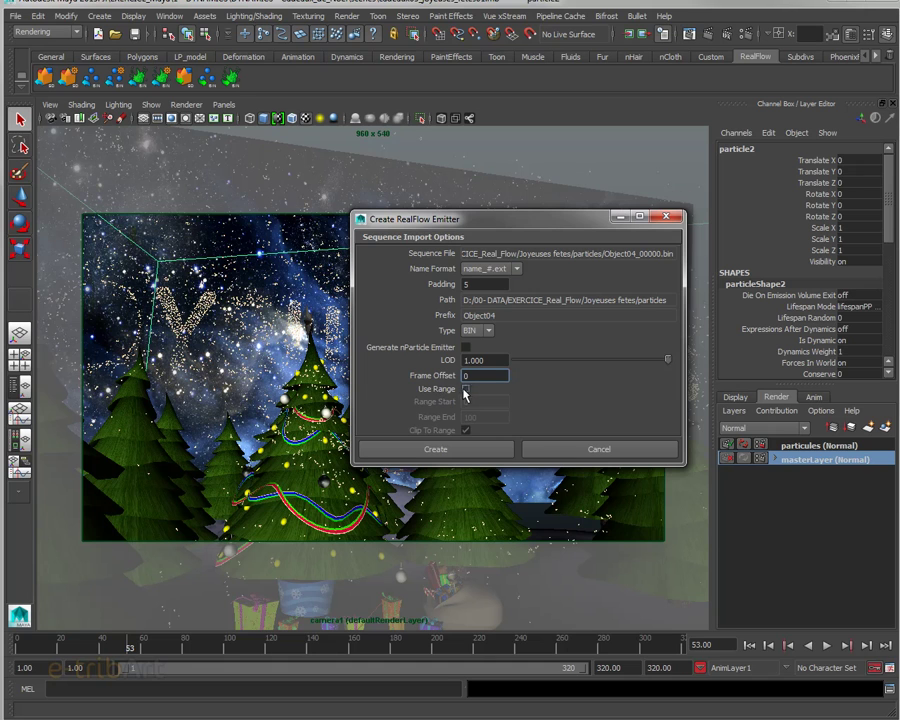
click(465, 389)
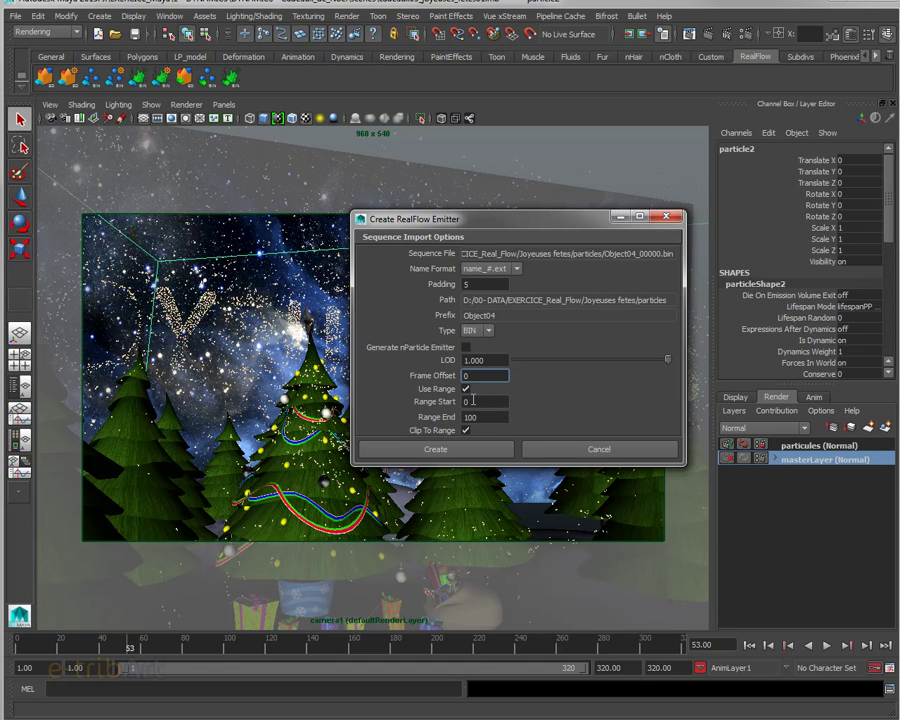
click(465, 389)
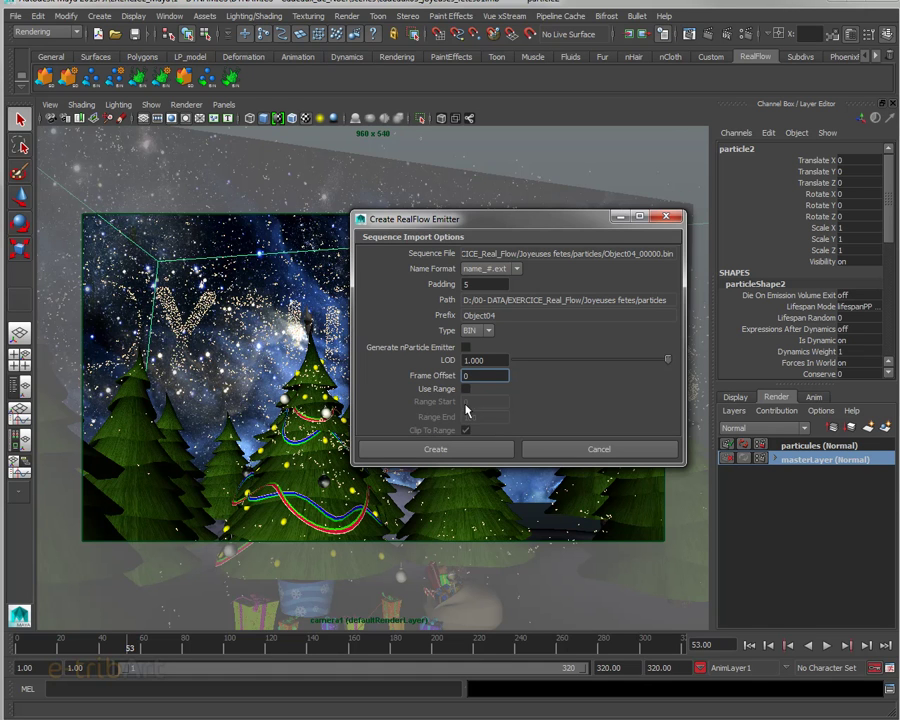
click(479, 457)
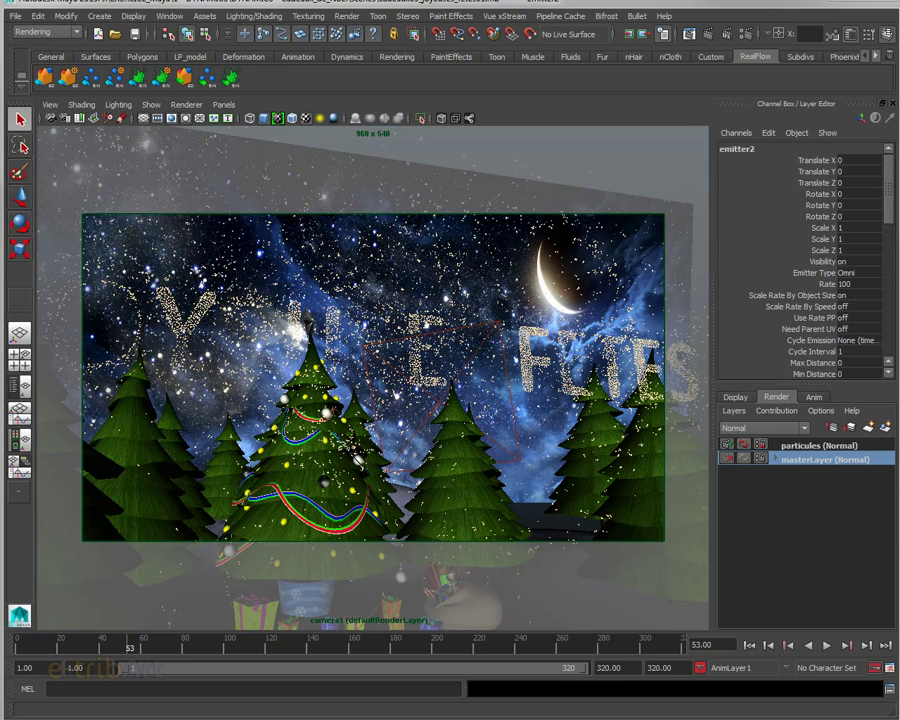
Step: Show the attributes of the new emitter2 node and of its parent particle object
key(ctrl+a)
drag(463, 53, 433, 43)
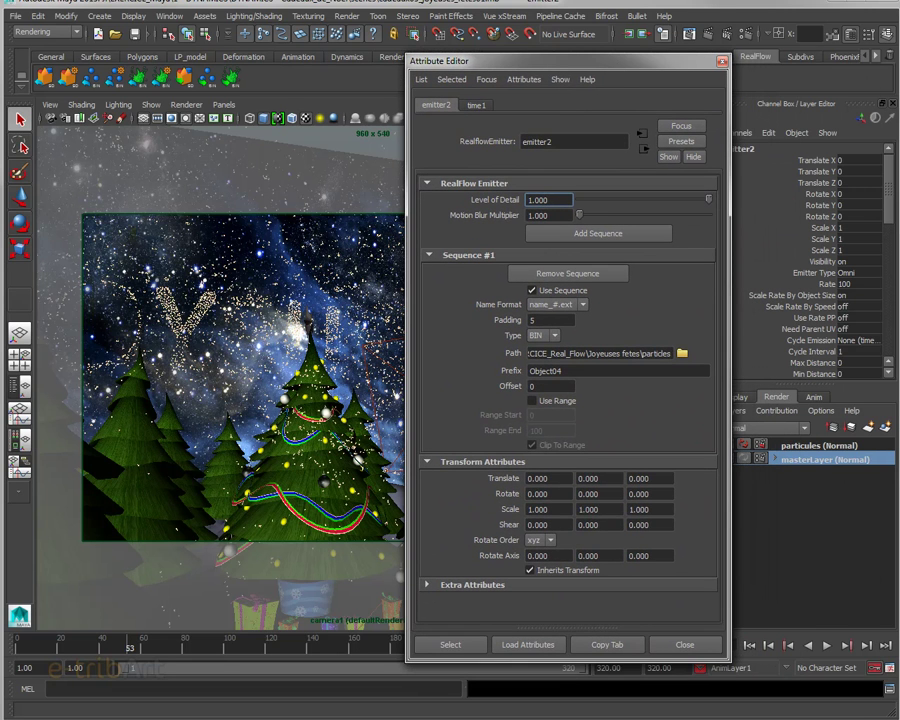
key(Up)
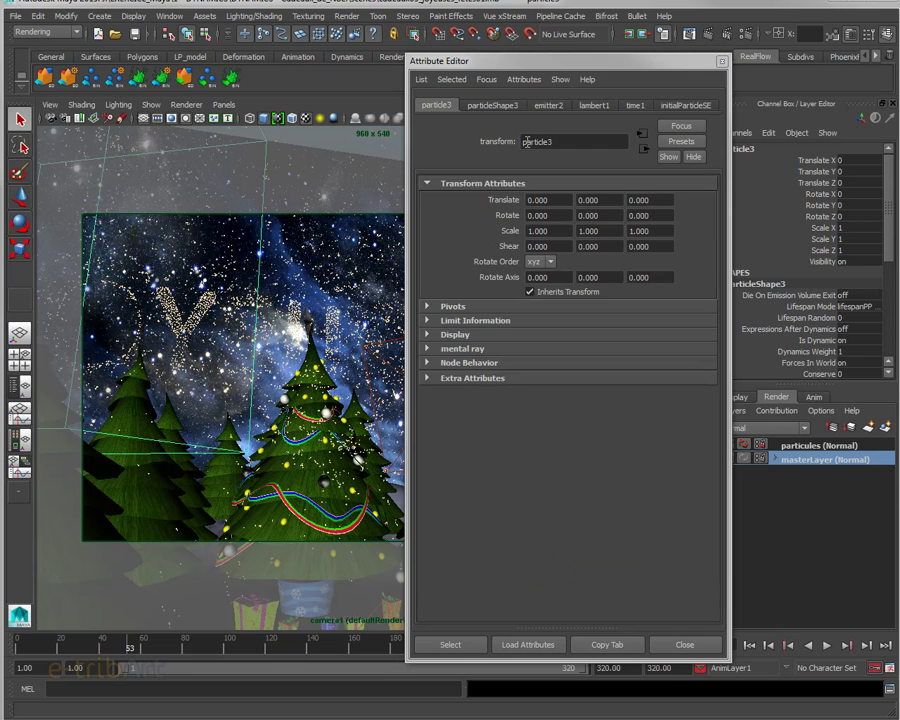
Step: Examine the per-particle, lifespan and render attributes of particleShape3, and the sequence settings of emitter2
click(490, 106)
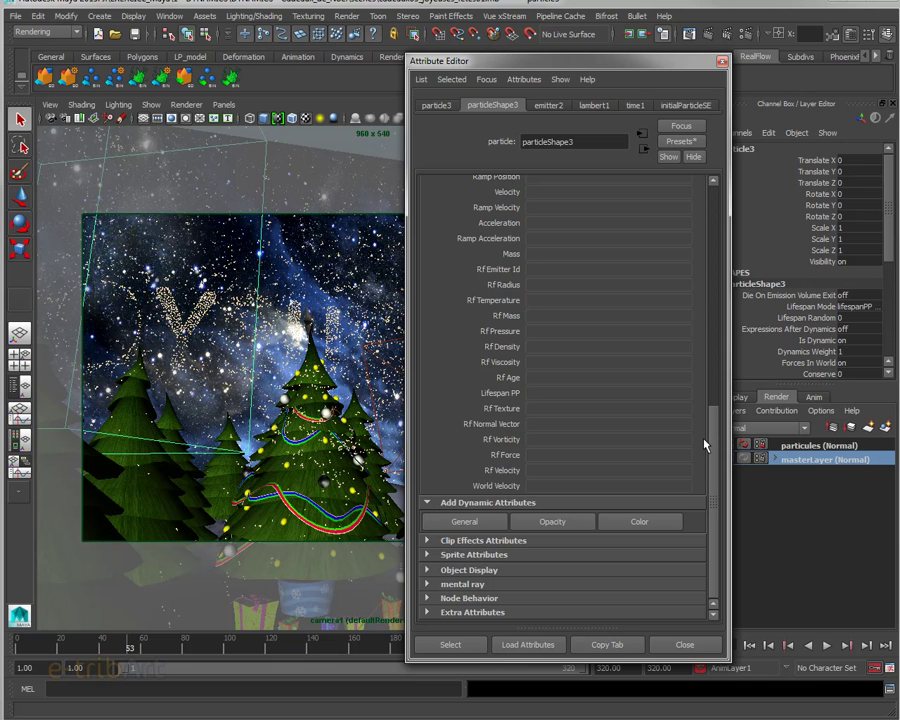
drag(706, 442, 713, 414)
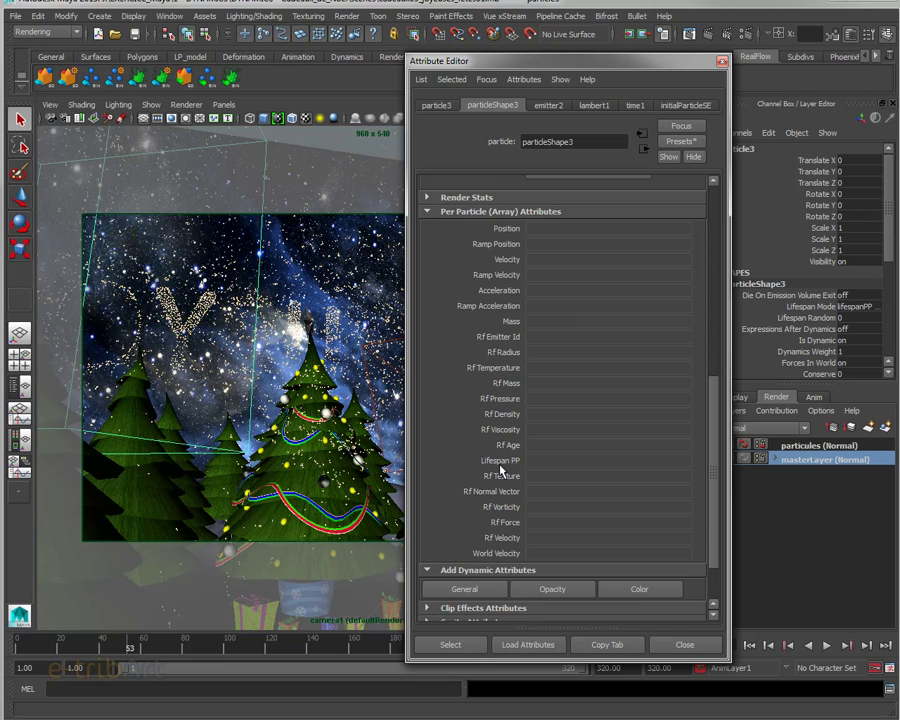
scroll(716, 455, up, 1)
scroll(716, 455, up, 1)
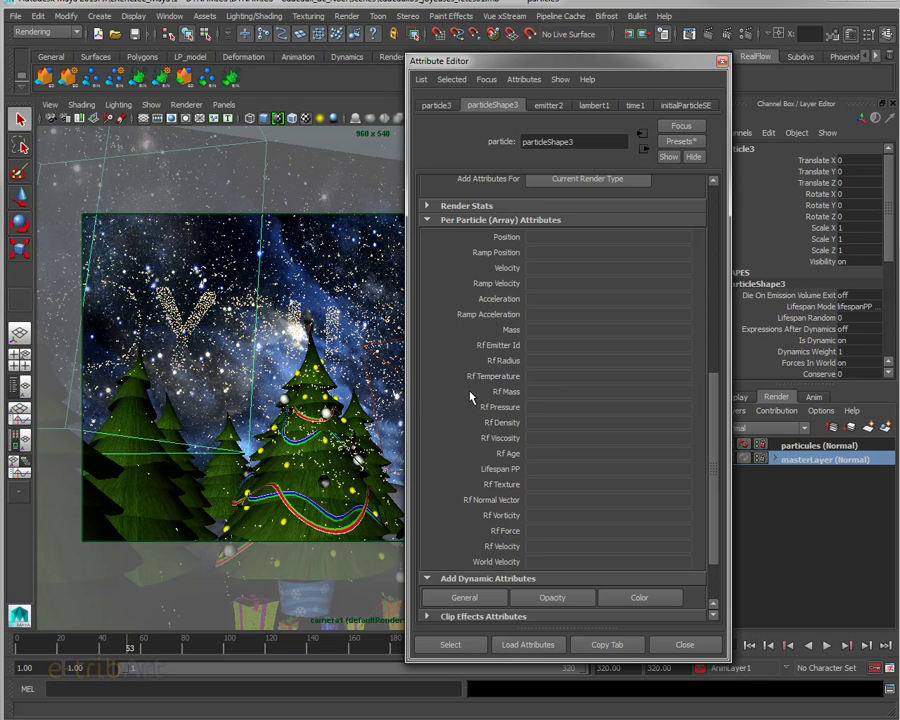
drag(716, 440, 722, 340)
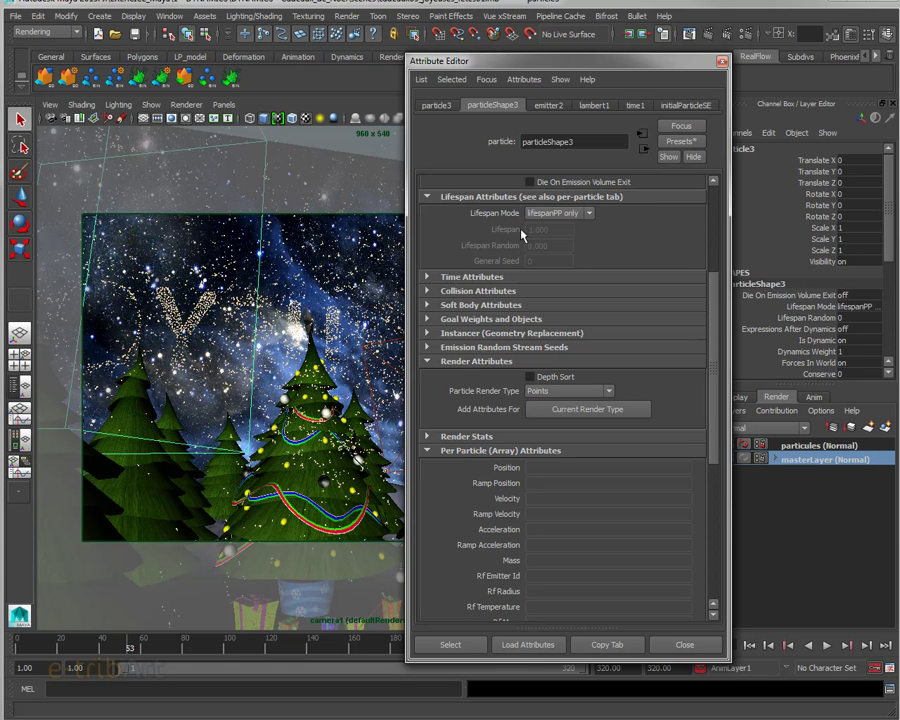
click(548, 105)
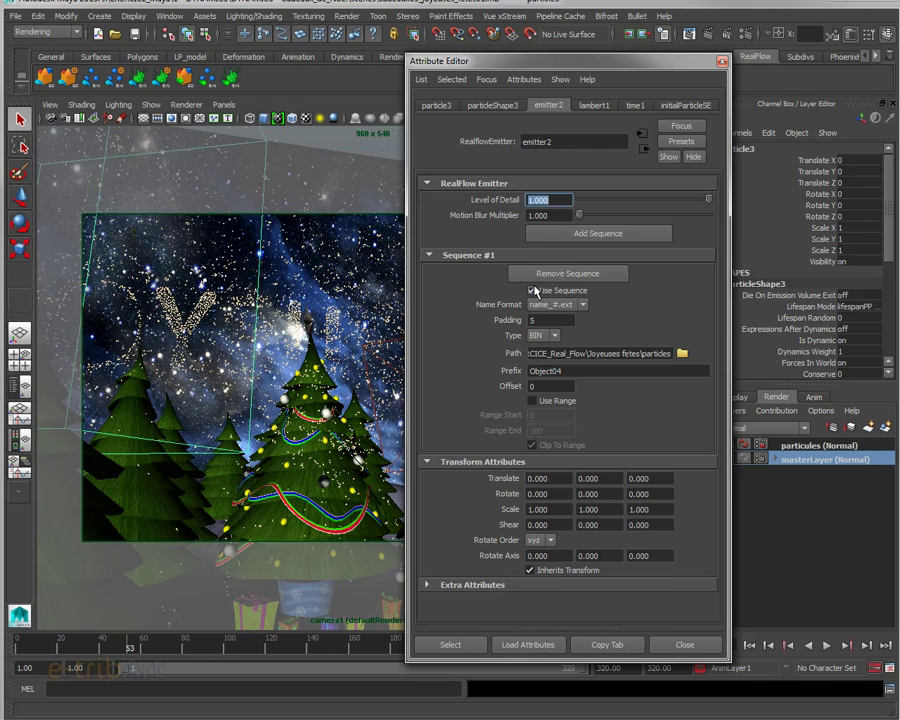
Step: Close the attributes of the new particle object, select the existing particle2 in the viewport and show its attributes
click(576, 372)
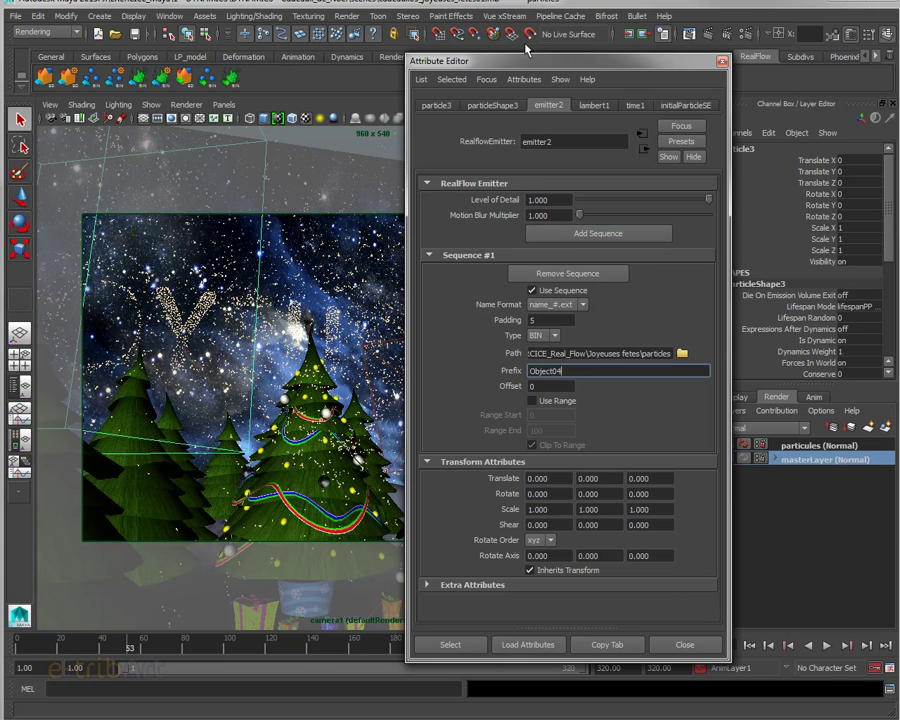
drag(560, 61, 847, 129)
key(ctrl+a)
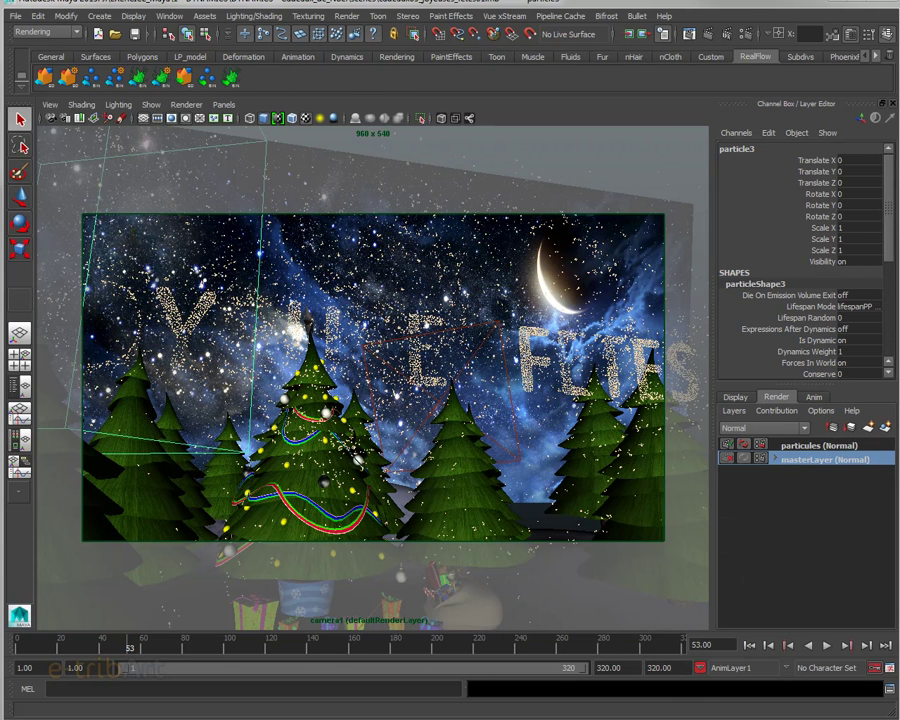
click(430, 240)
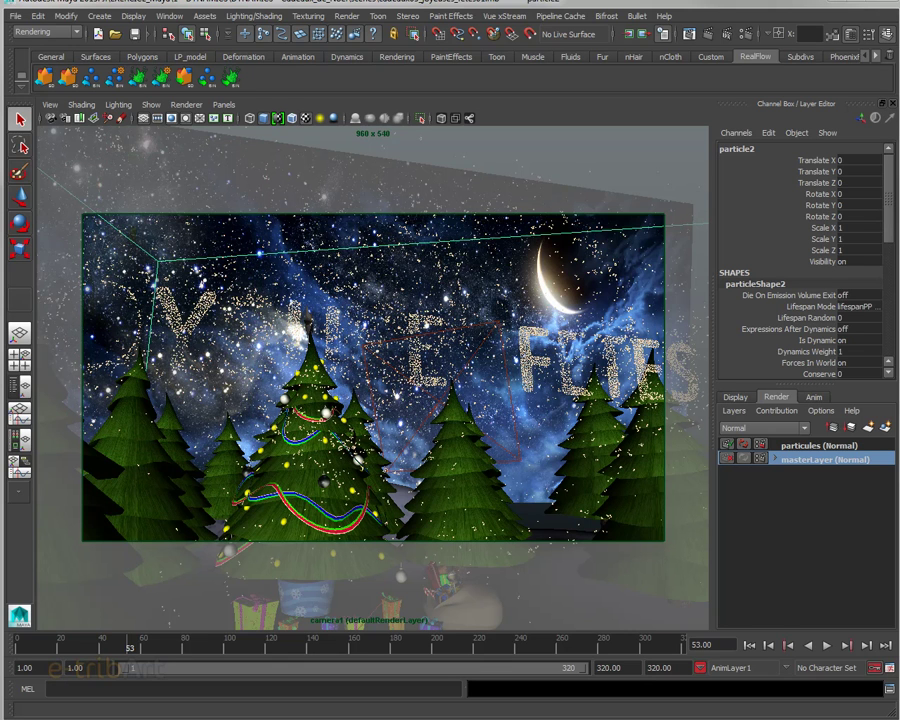
key(ctrl+a)
drag(270, 66, 584, 63)
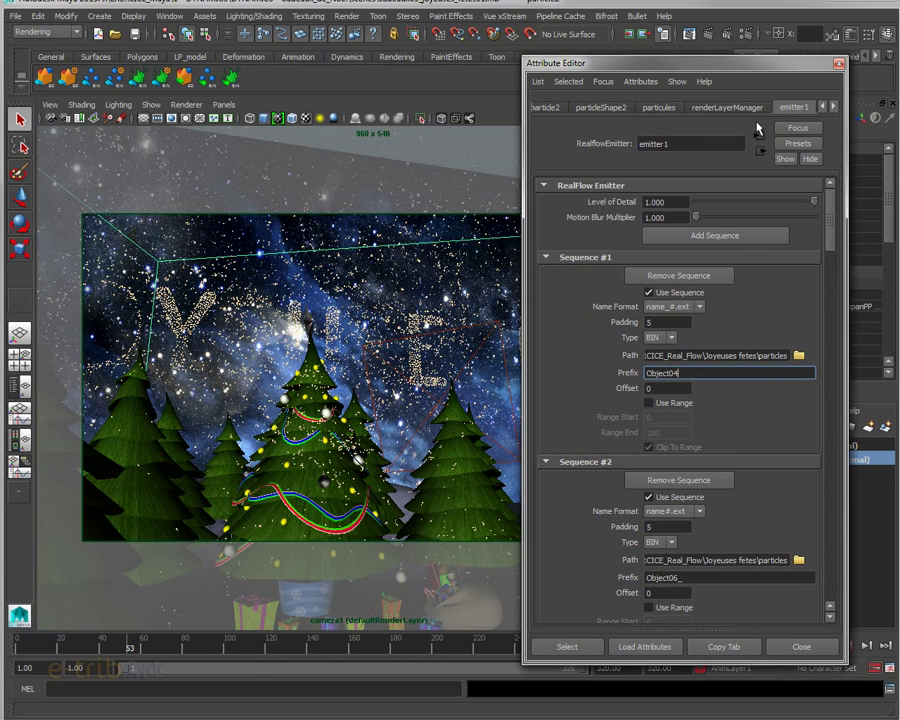
Step: Examine the render attributes of particleShape2 and the full list of BIN sequences loaded in emitter1
click(616, 107)
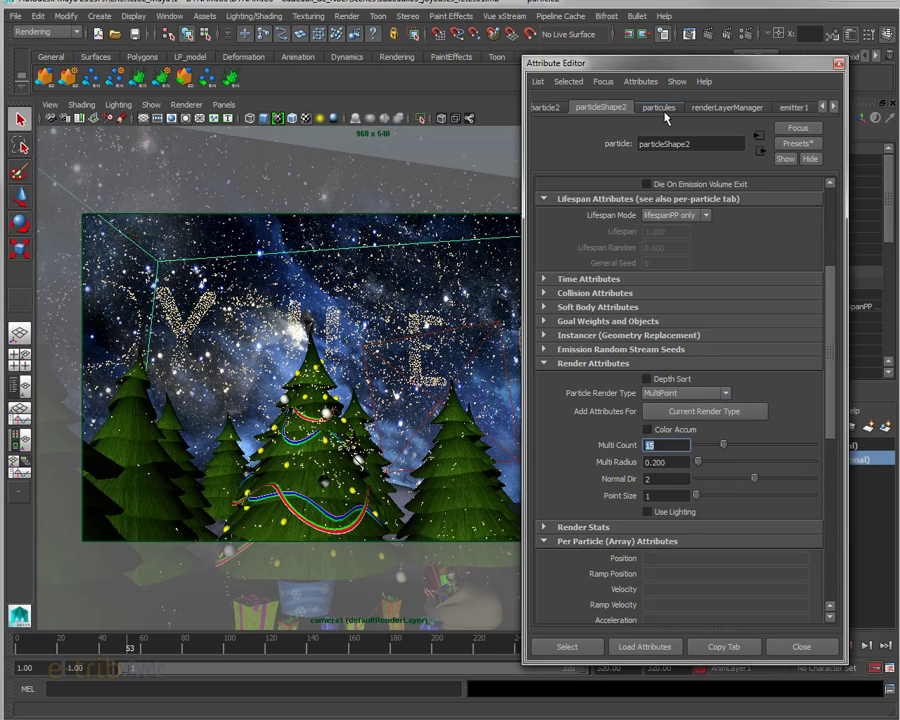
click(794, 107)
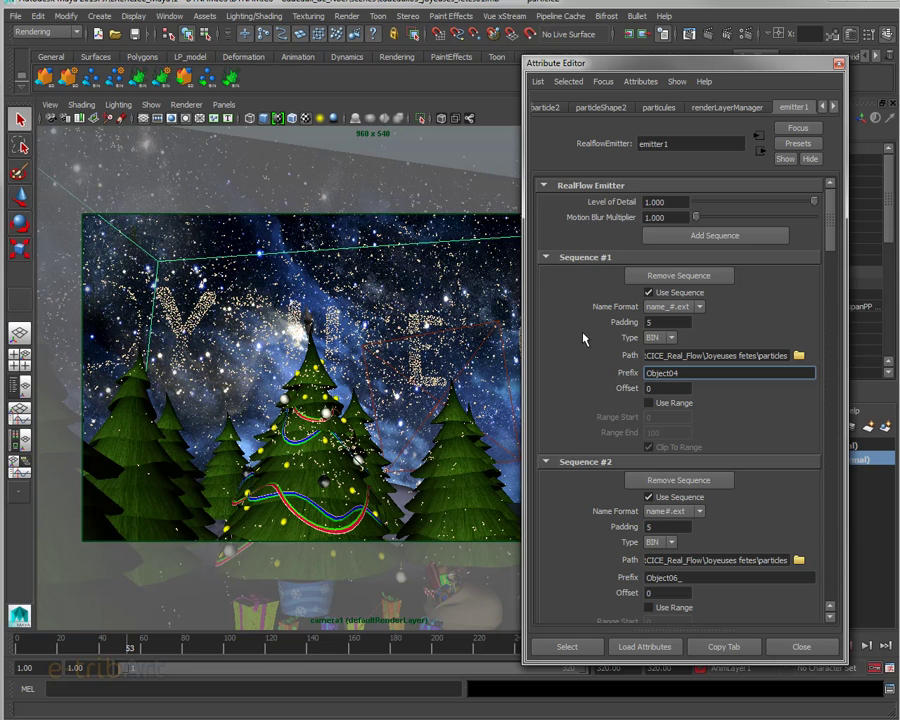
drag(832, 270, 835, 569)
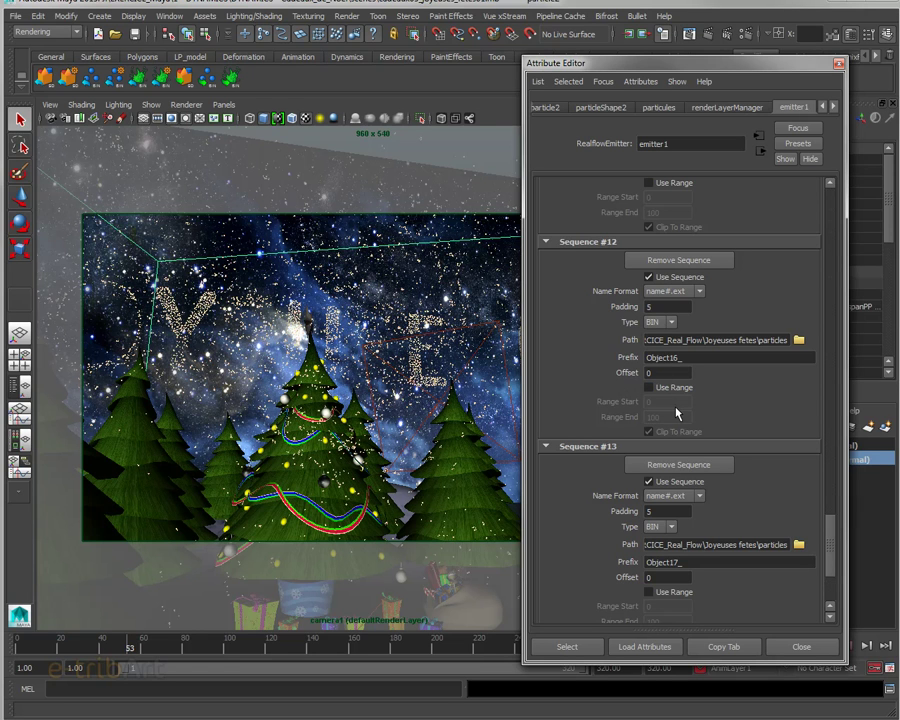
drag(826, 533, 830, 195)
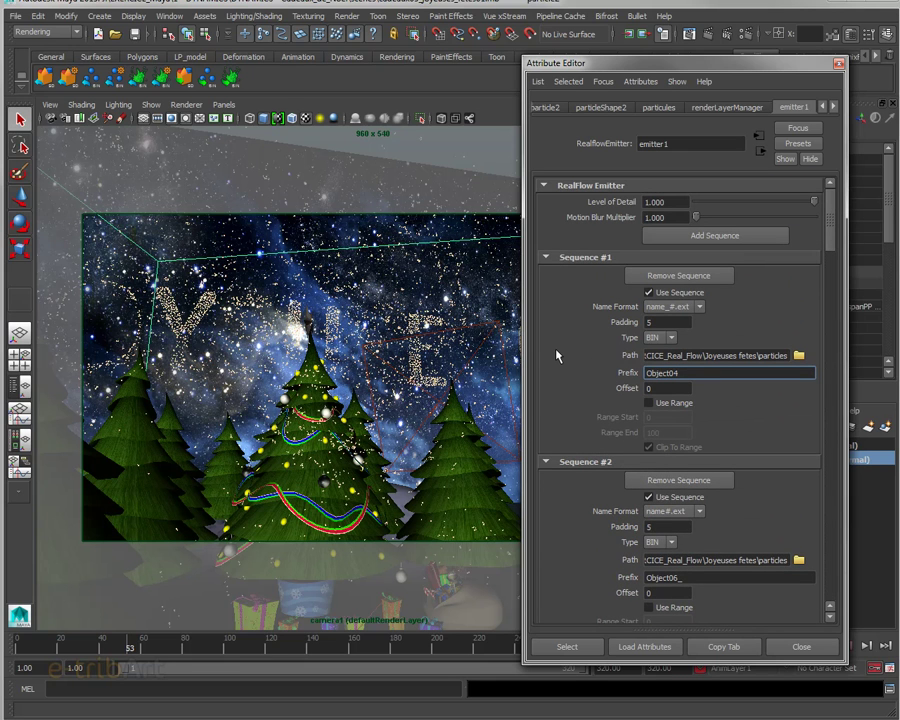
Step: Set particleShape2's Multi Count to 20 and raise its Multi Radius to about 2.156, checking the particle text at frame 204
click(600, 107)
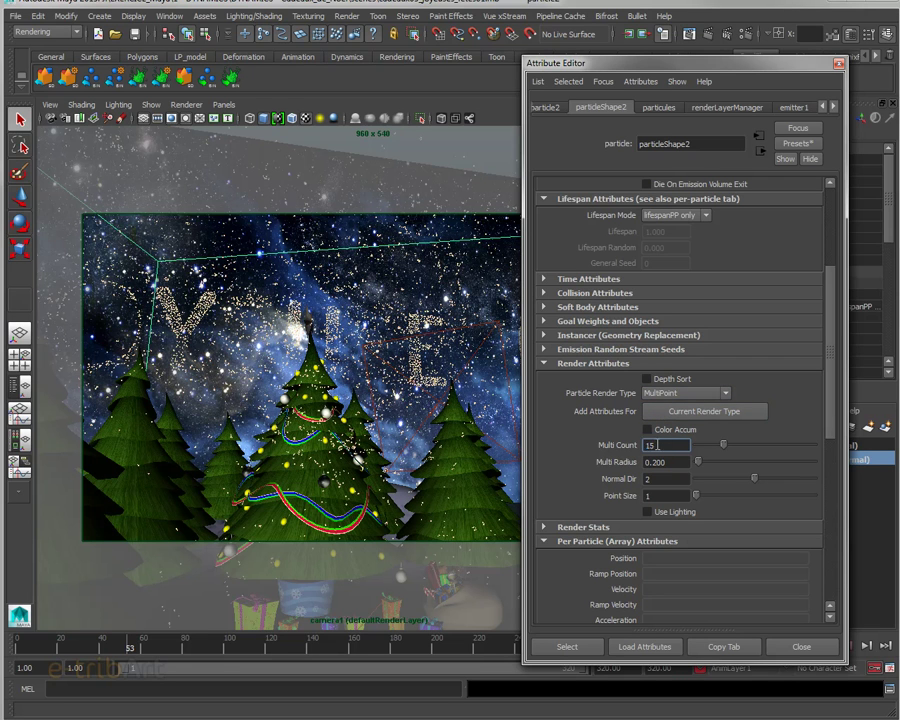
text(20)
key(Return)
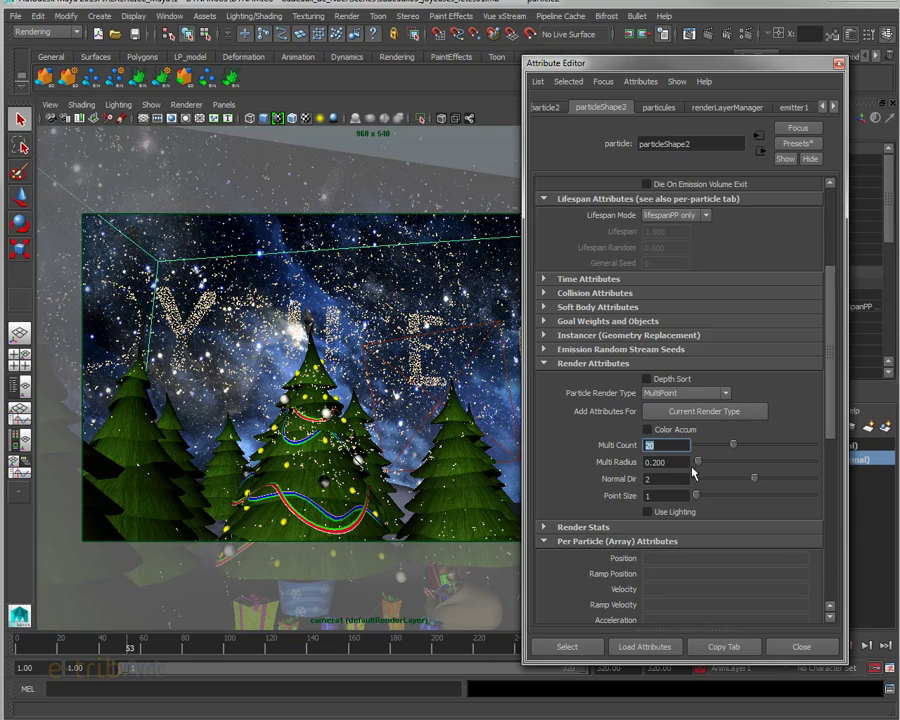
drag(697, 461, 709, 467)
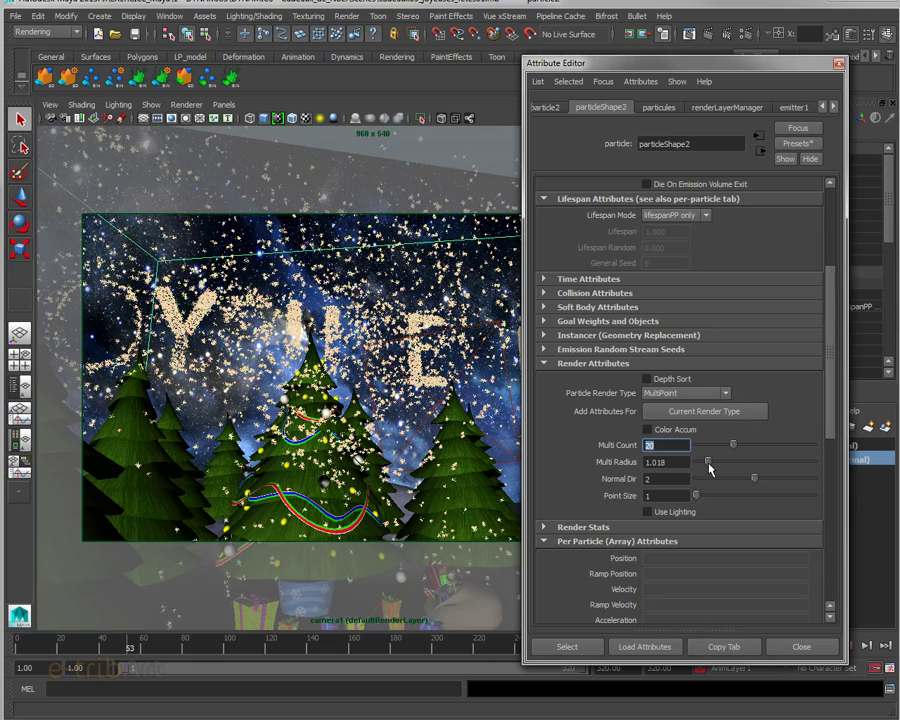
drag(600, 63, 654, 45)
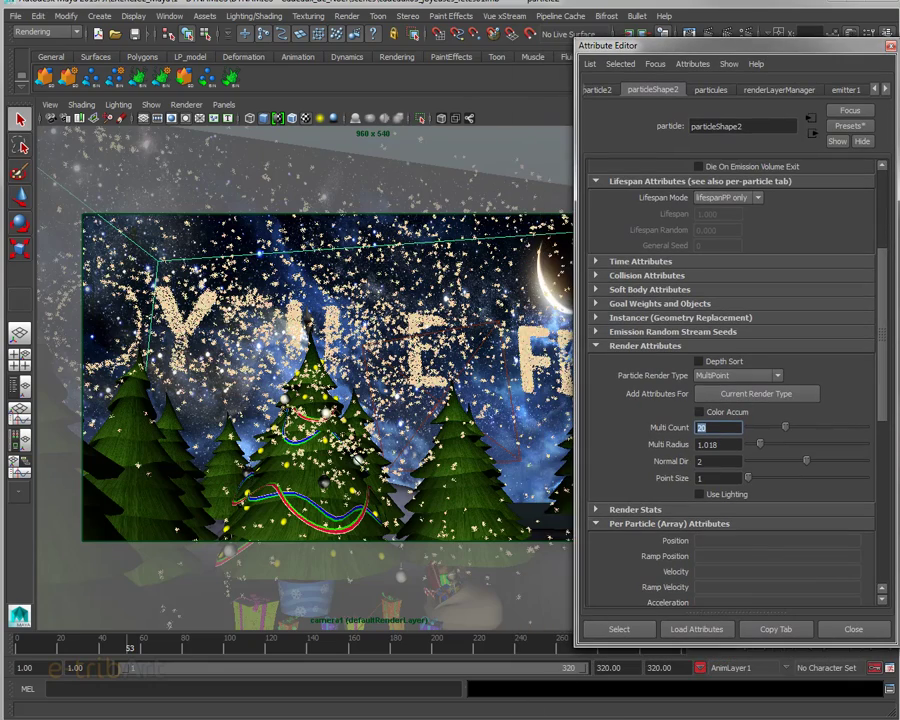
mouse_move(131, 647)
mouse_down()
mouse_move(456, 653)
mouse_move(501, 664)
mouse_move(506, 644)
mouse_move(524, 652)
mouse_move(122, 656)
mouse_up()
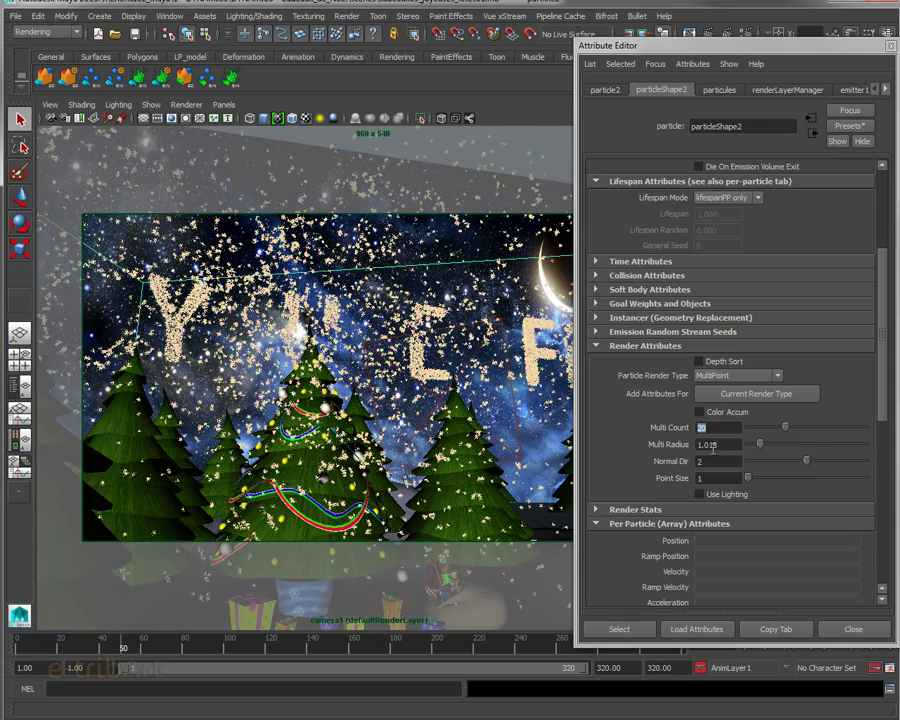
mouse_move(760, 446)
mouse_down()
mouse_move(784, 450)
mouse_move(772, 446)
mouse_up()
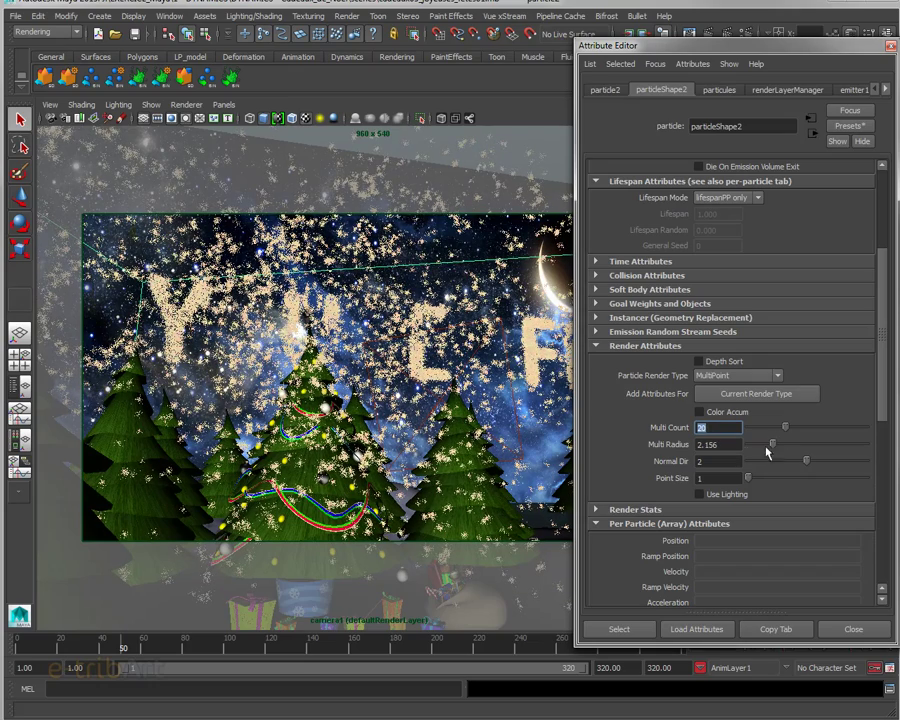
mouse_move(124, 646)
mouse_down()
mouse_move(490, 667)
mouse_move(32, 669)
mouse_move(255, 664)
mouse_move(302, 681)
mouse_move(445, 697)
mouse_up()
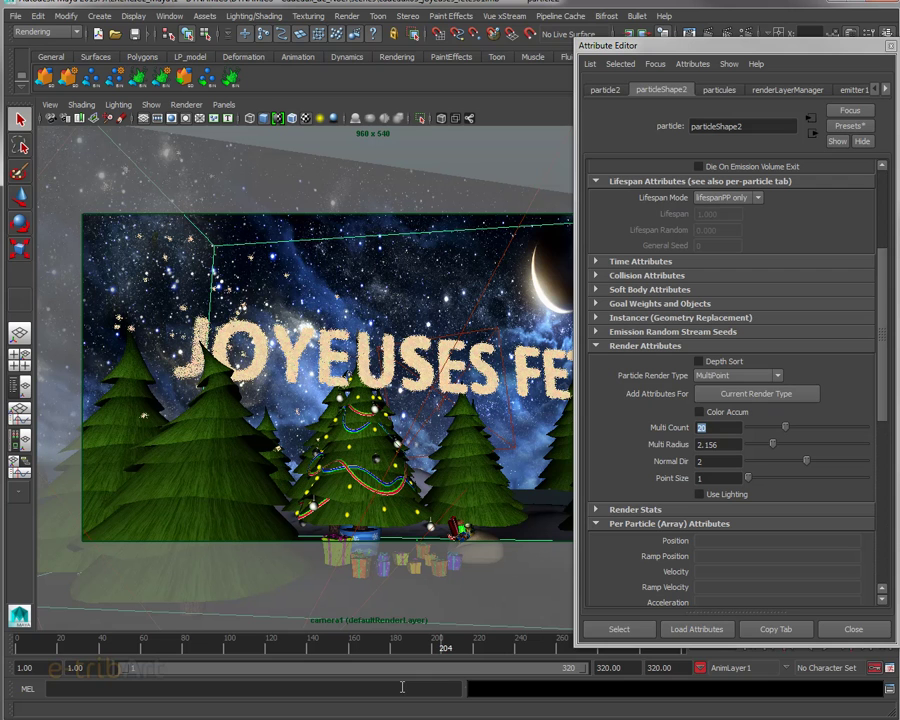
Step: Examine the creation expression on particleShape2's RGB PP attribute with enlarged text, and move the timeline to frame 186
scroll(885, 418, down, 8)
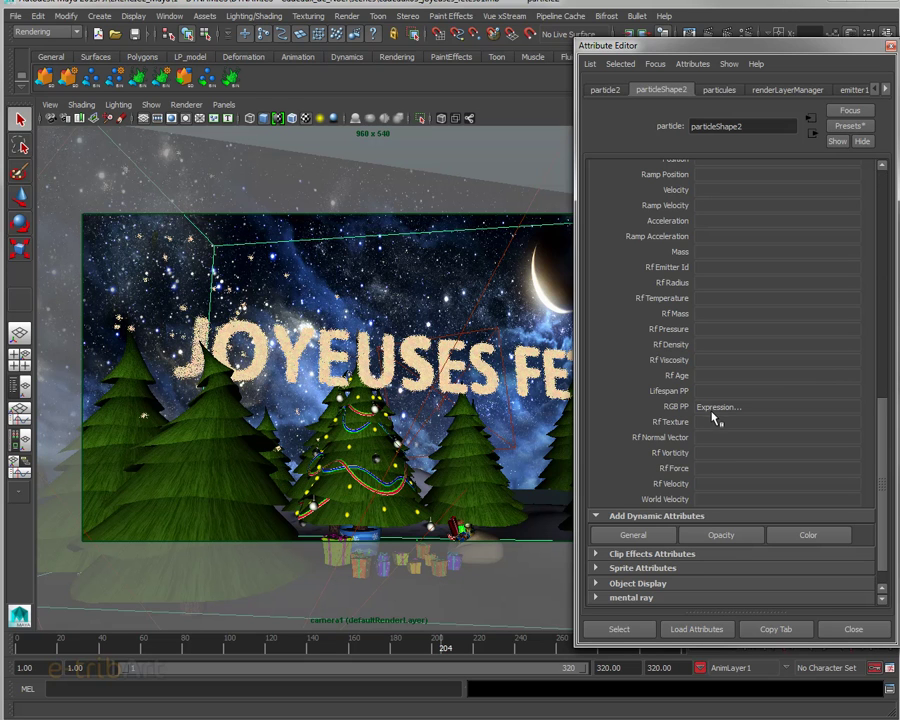
right_click(716, 412)
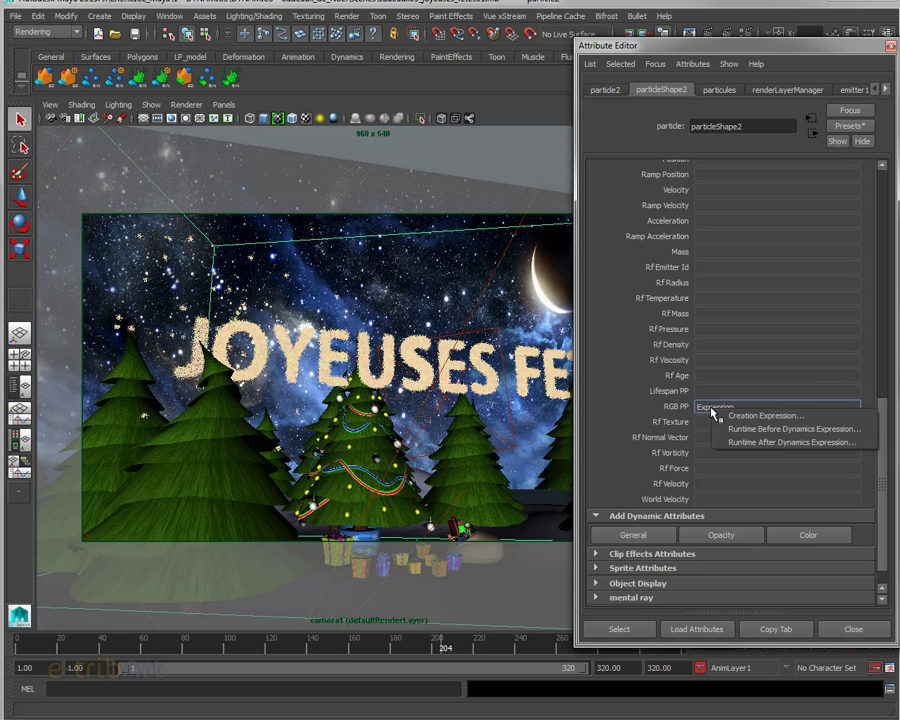
click(740, 412)
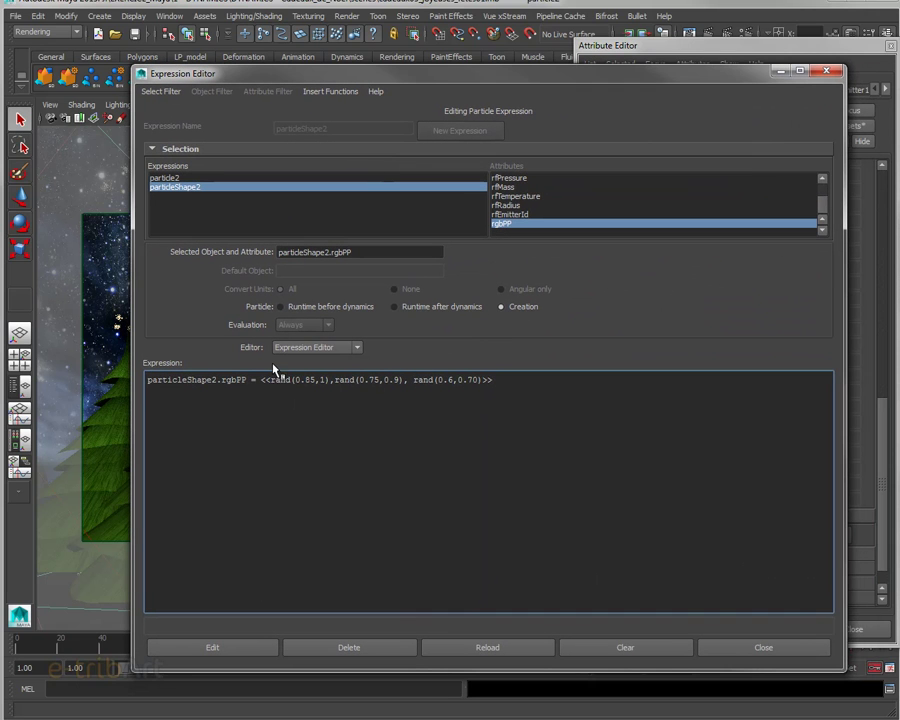
ctrl+scroll(282, 424, up, 5)
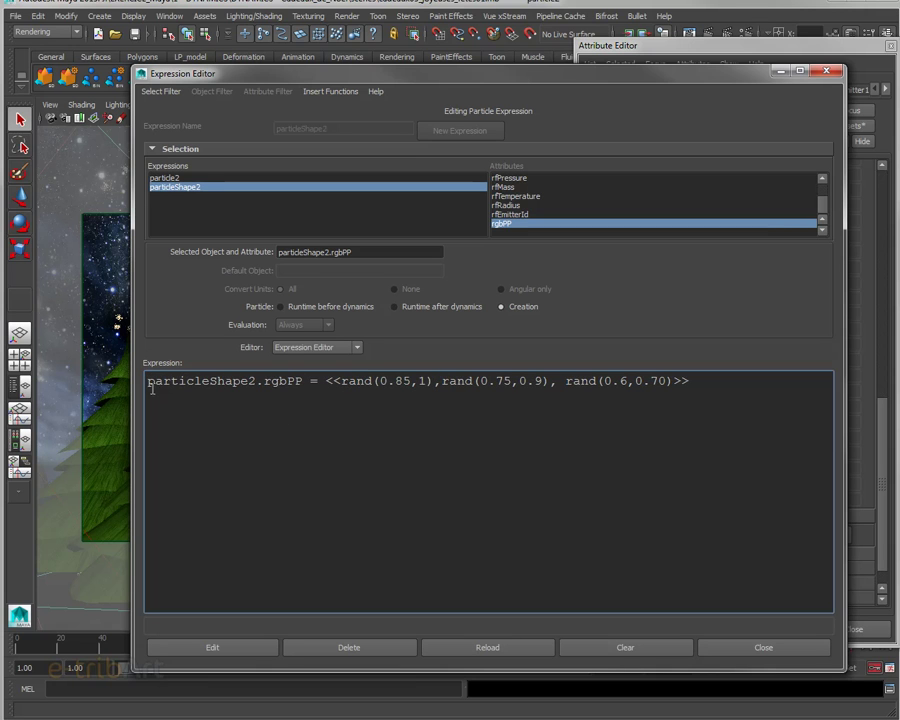
click(499, 308)
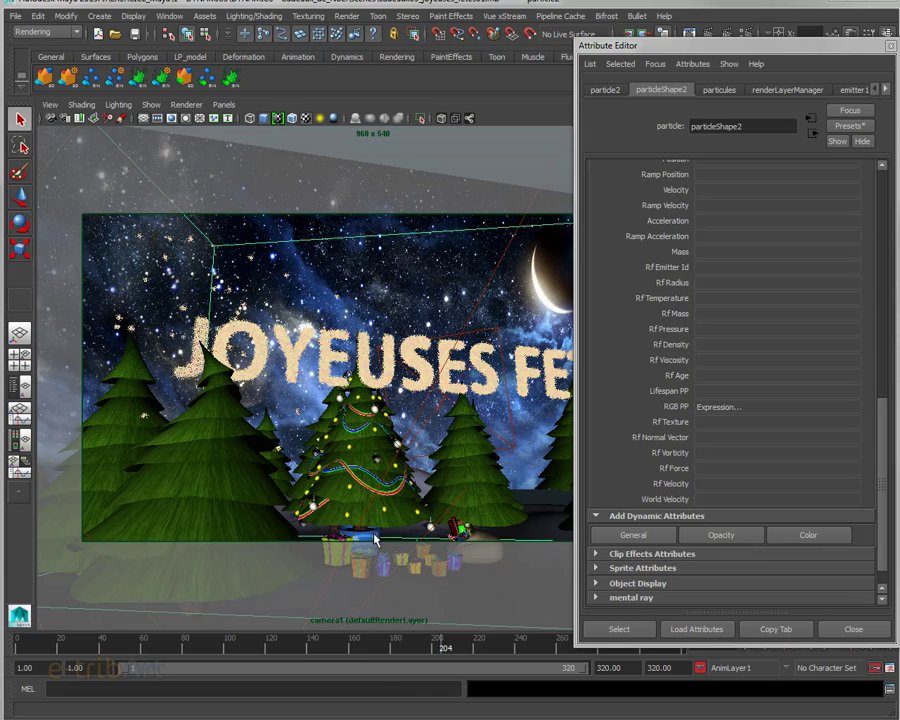
drag(446, 649, 406, 655)
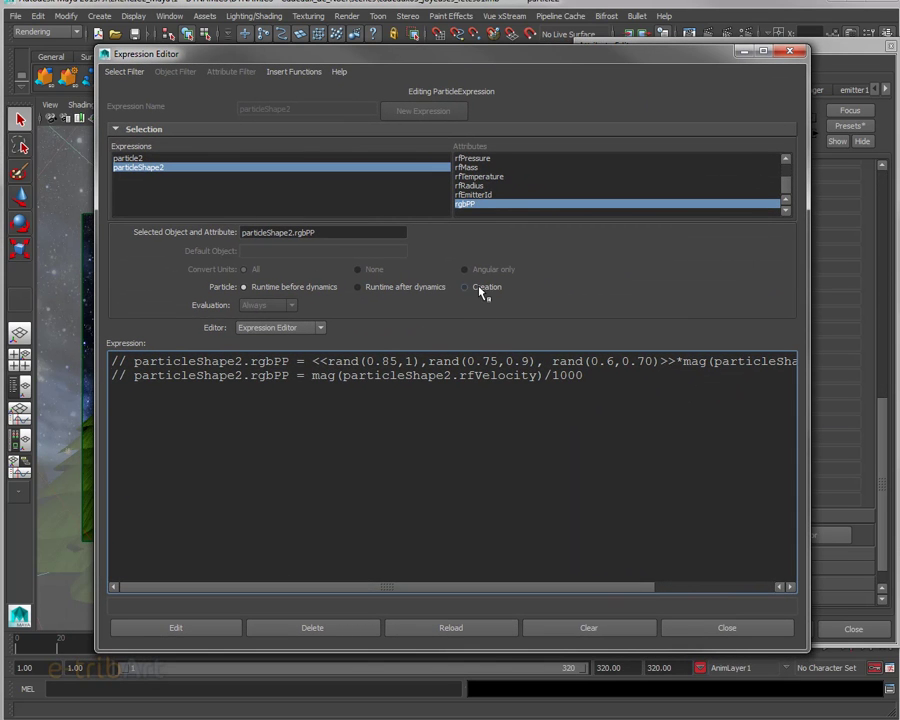
click(468, 286)
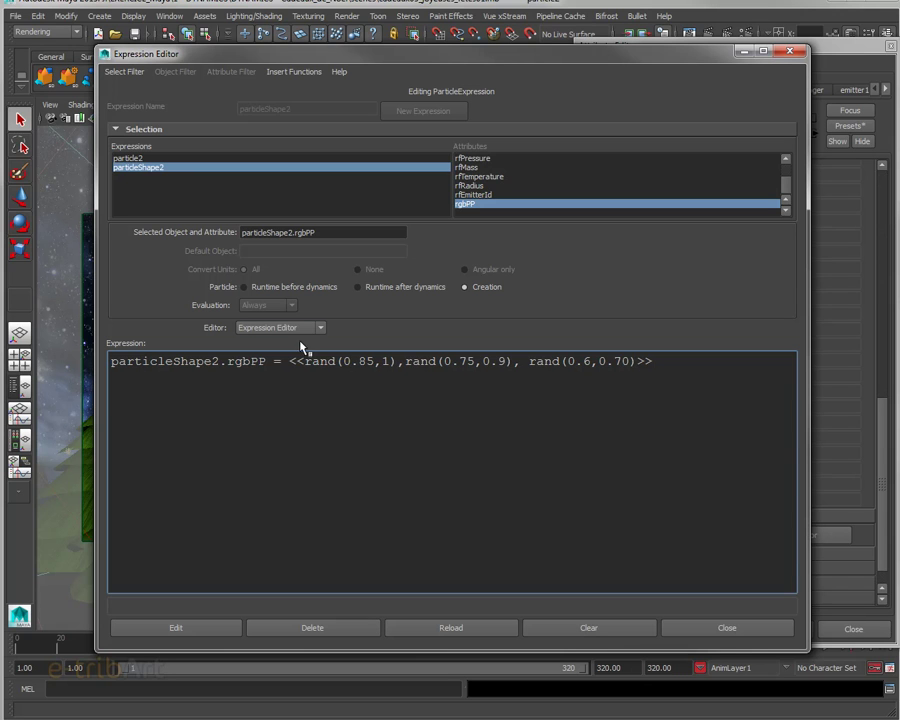
Step: In the runtime before dynamics expression, uncomment the line particleShape2.rgbPP = mag(particleShape2.rfVelocity)/1000 and apply the edit
click(300, 290)
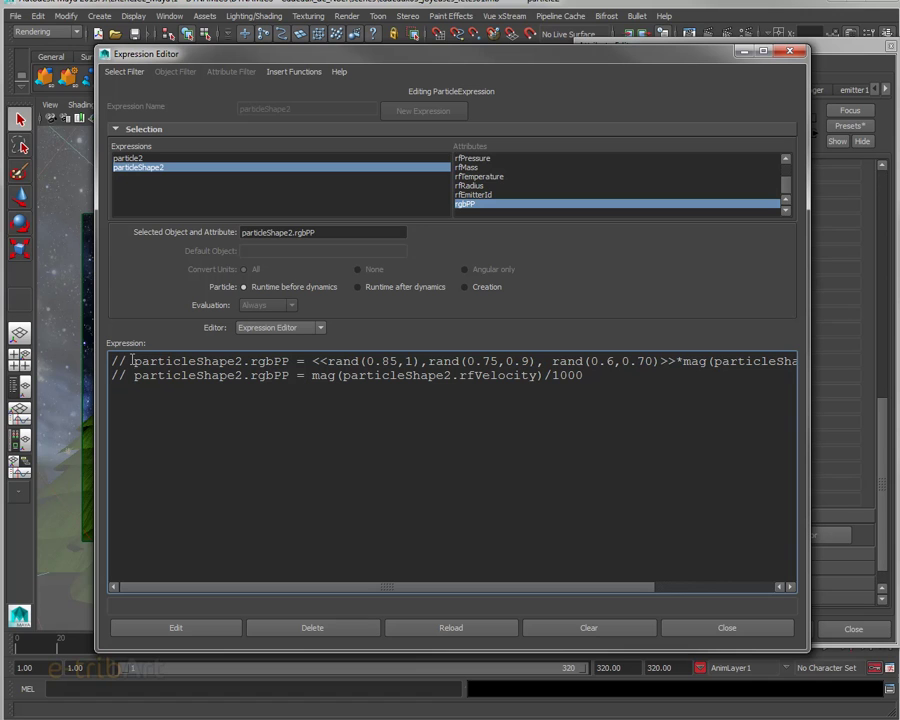
drag(133, 375, 110, 375)
key(Delete)
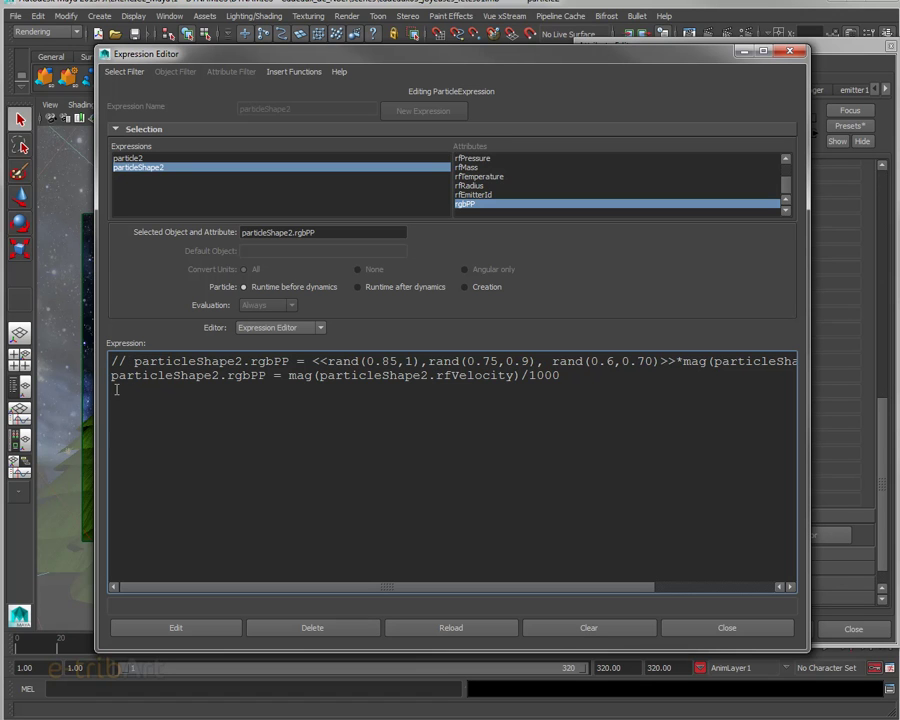
click(143, 637)
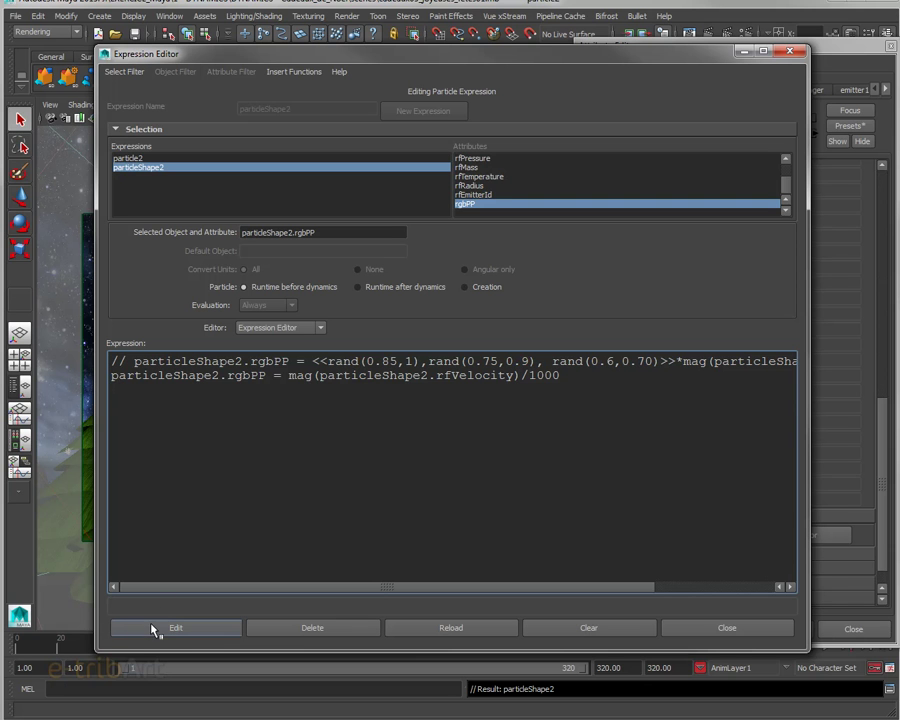
Step: Return the timeline to frame 1 and rearrange the Expression Editor and Attribute Editor to uncover the viewport and playback controls
drag(303, 63, 762, 50)
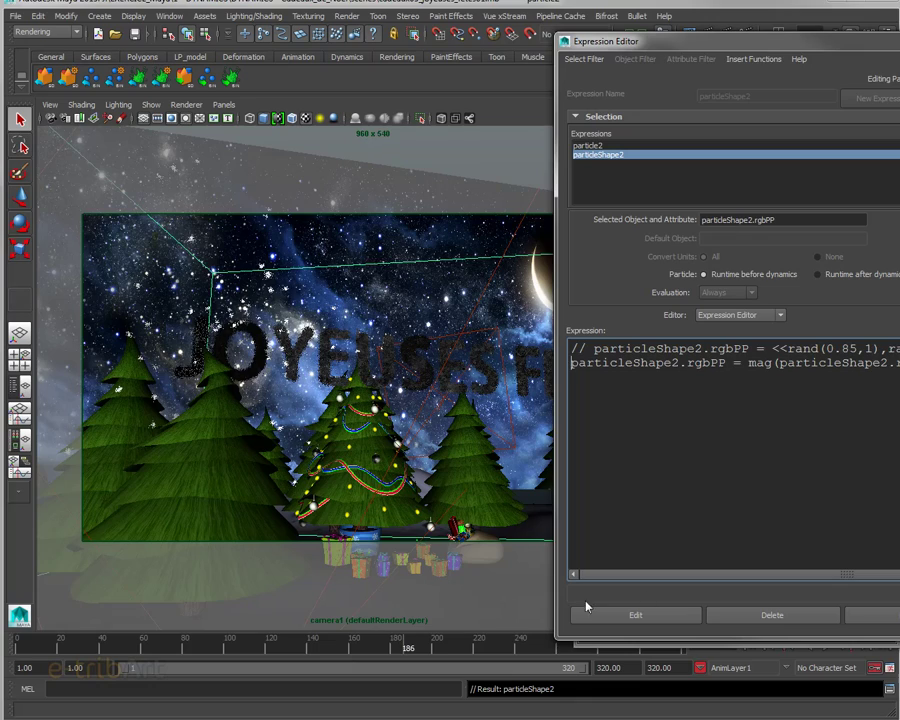
drag(413, 652, 18, 650)
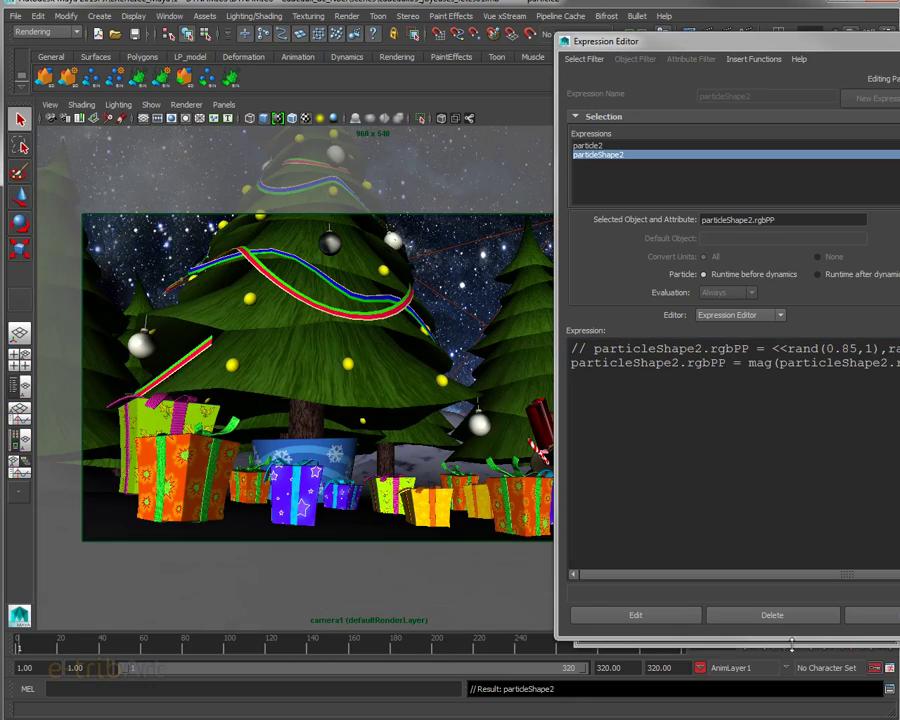
drag(792, 639, 796, 555)
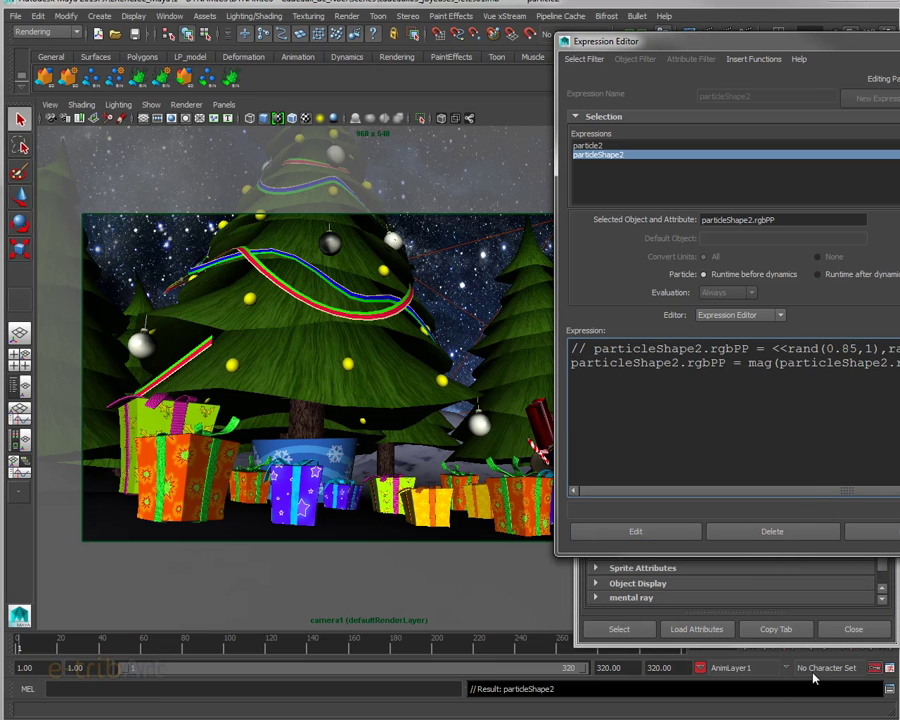
drag(730, 641, 785, 614)
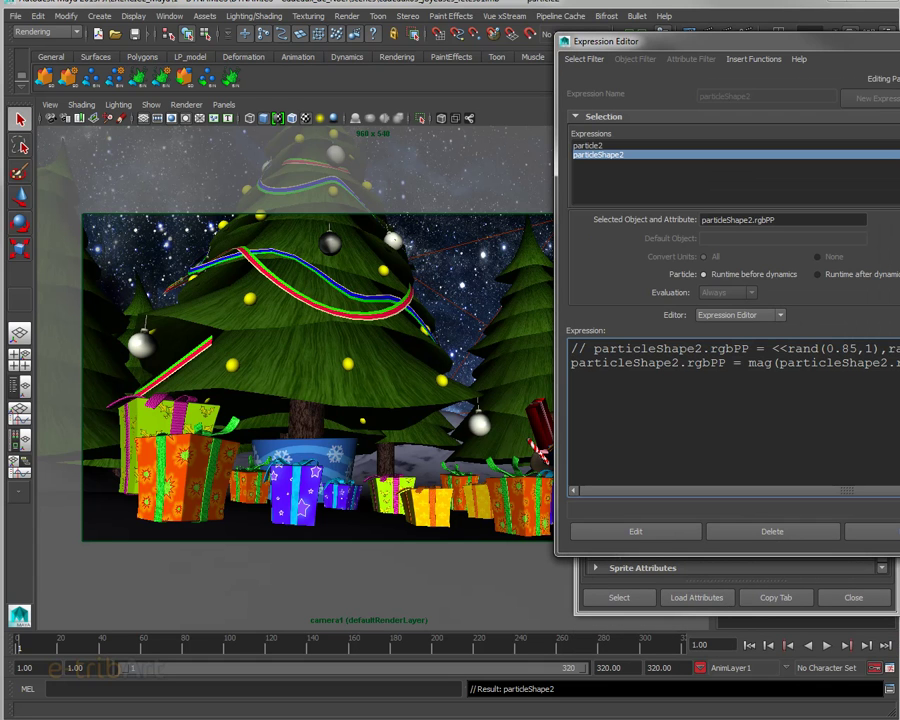
drag(840, 46, 531, 34)
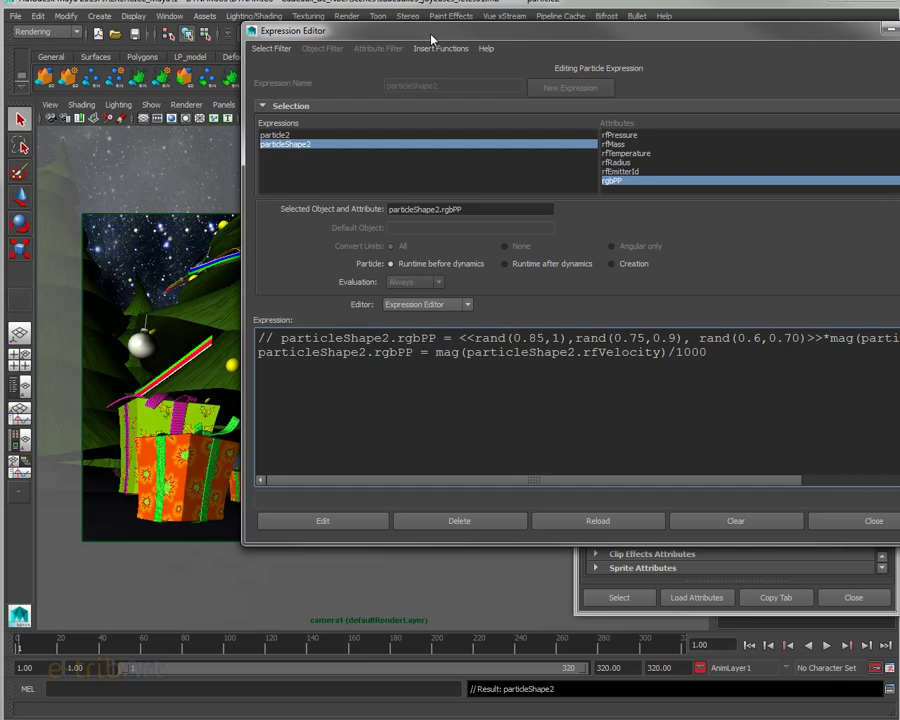
drag(432, 38, 746, 42)
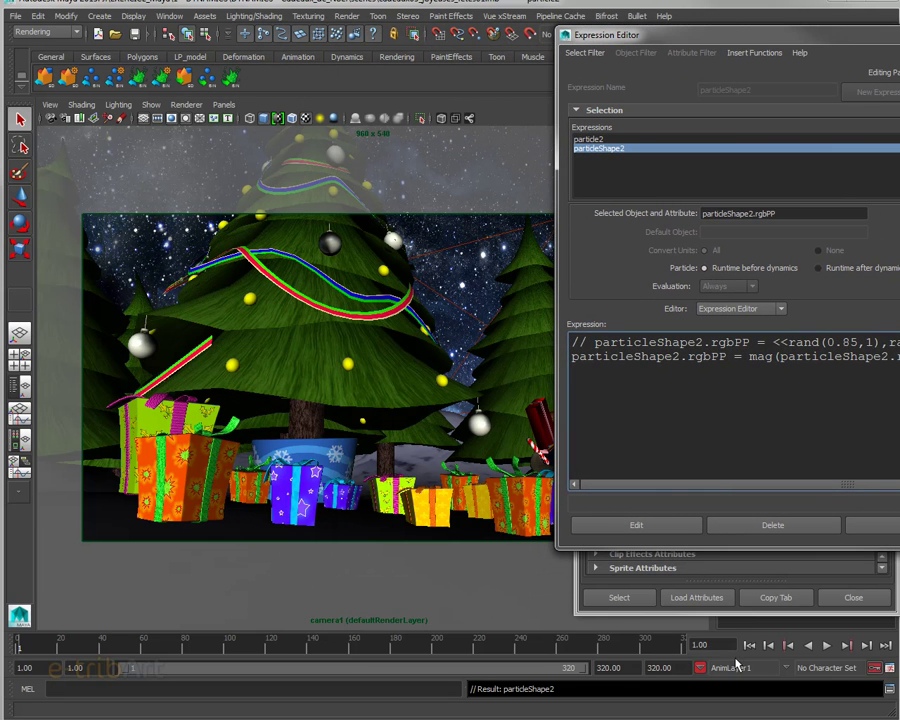
Step: Play the animation up to frame 202 to check the velocity-driven particle colours, and bring the Expression Editor back into full view
click(828, 647)
click(828, 648)
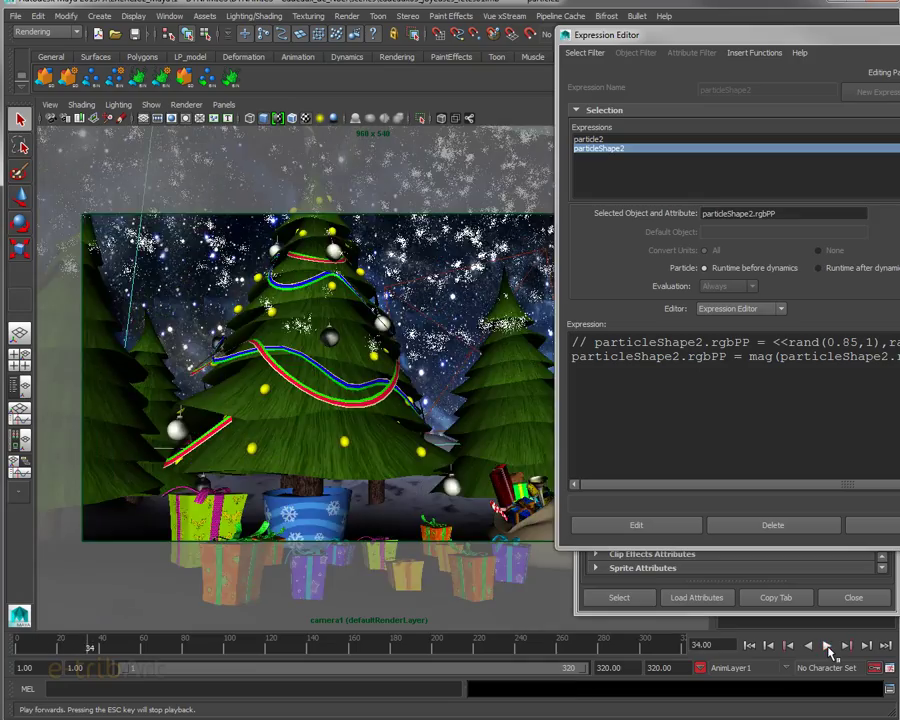
click(828, 647)
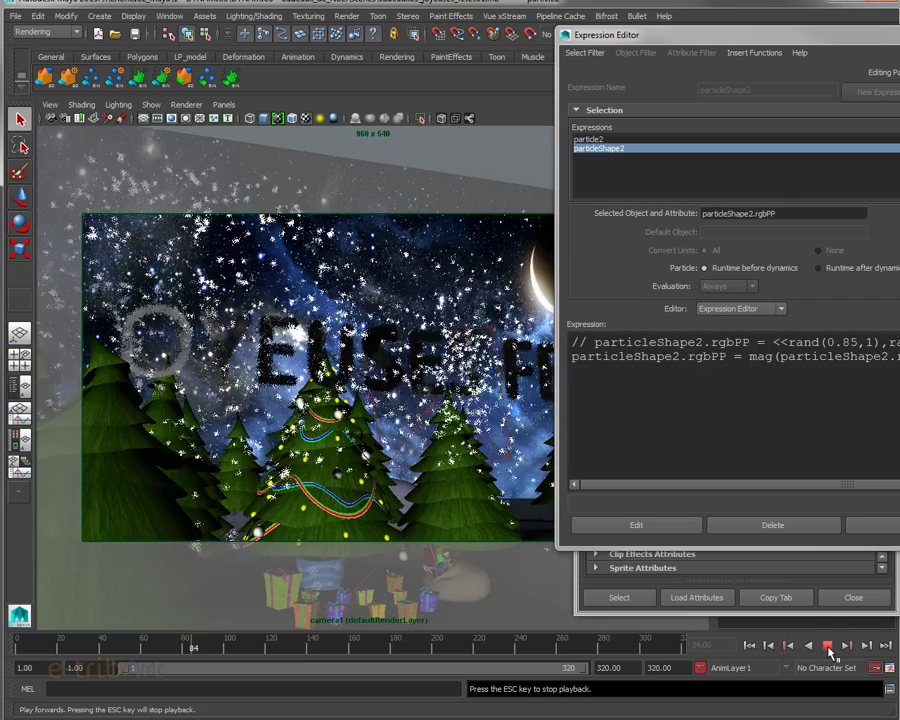
click(828, 648)
click(828, 647)
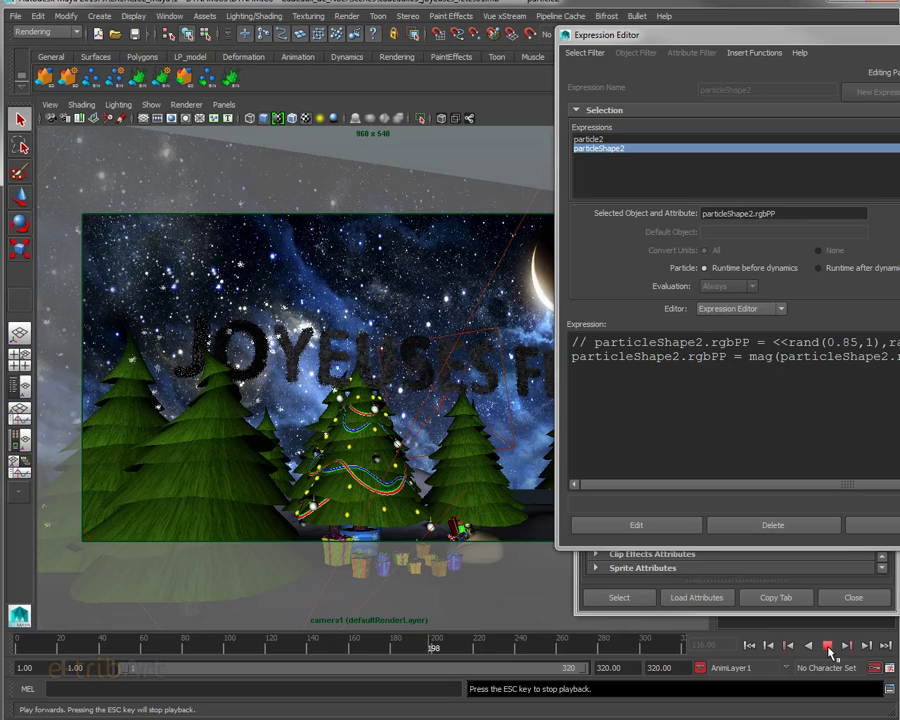
click(828, 648)
drag(757, 44, 364, 62)
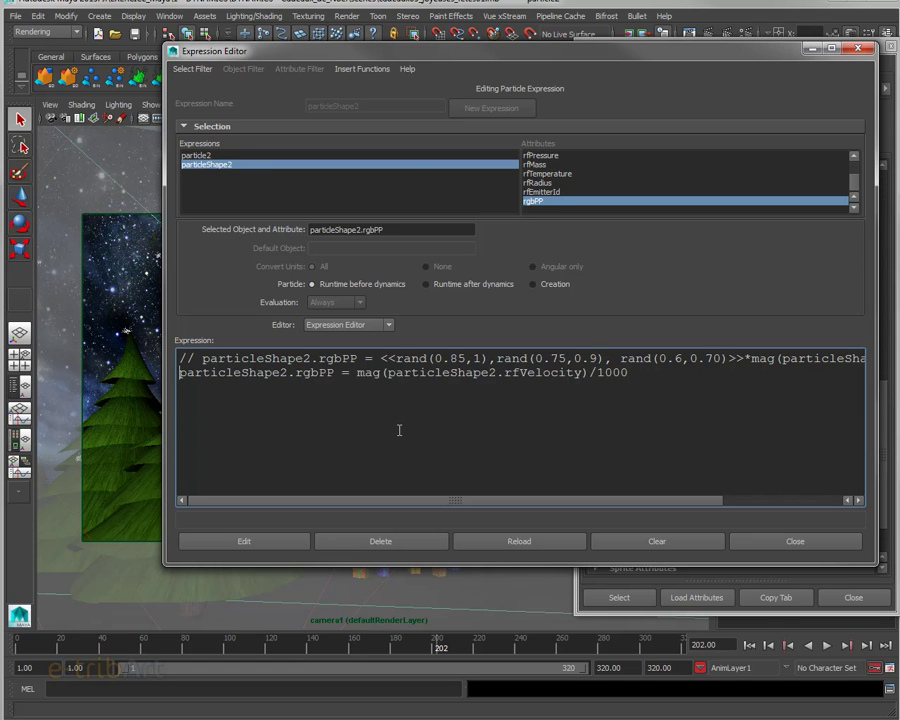
Step: Scrub the animation to frame 217 to check the particle colours, and close the Expression Editor and Attribute Editor
drag(373, 55, 580, 35)
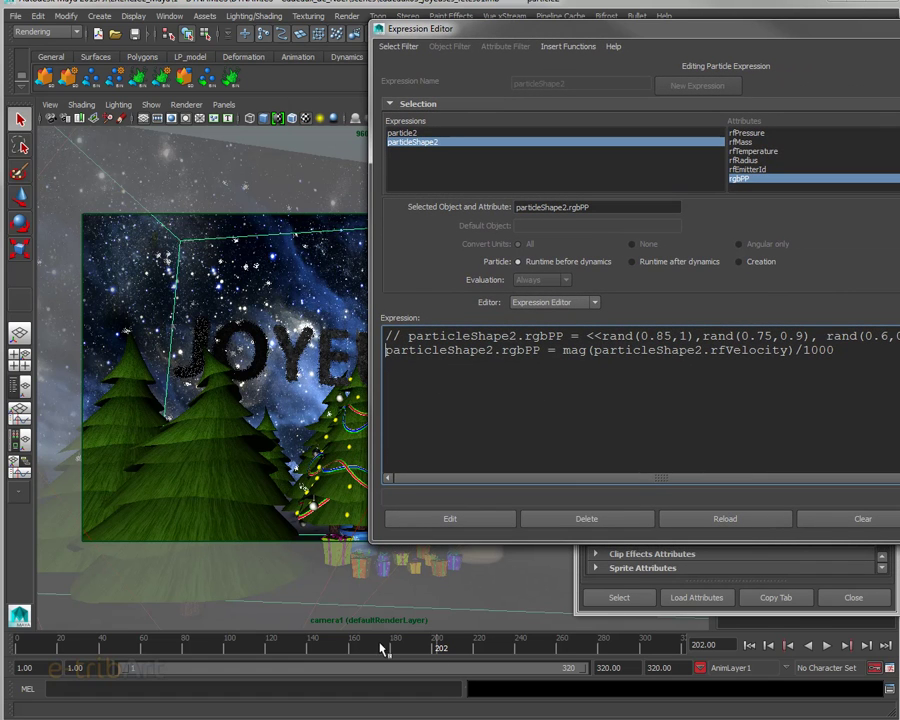
drag(378, 651, 467, 627)
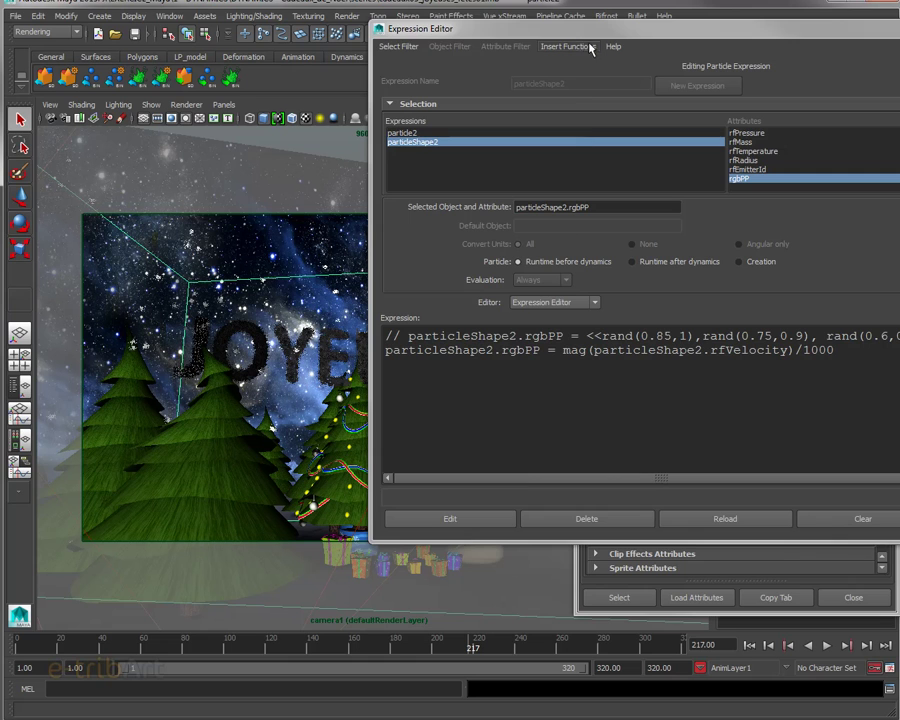
drag(416, 28, 596, 66)
click(895, 67)
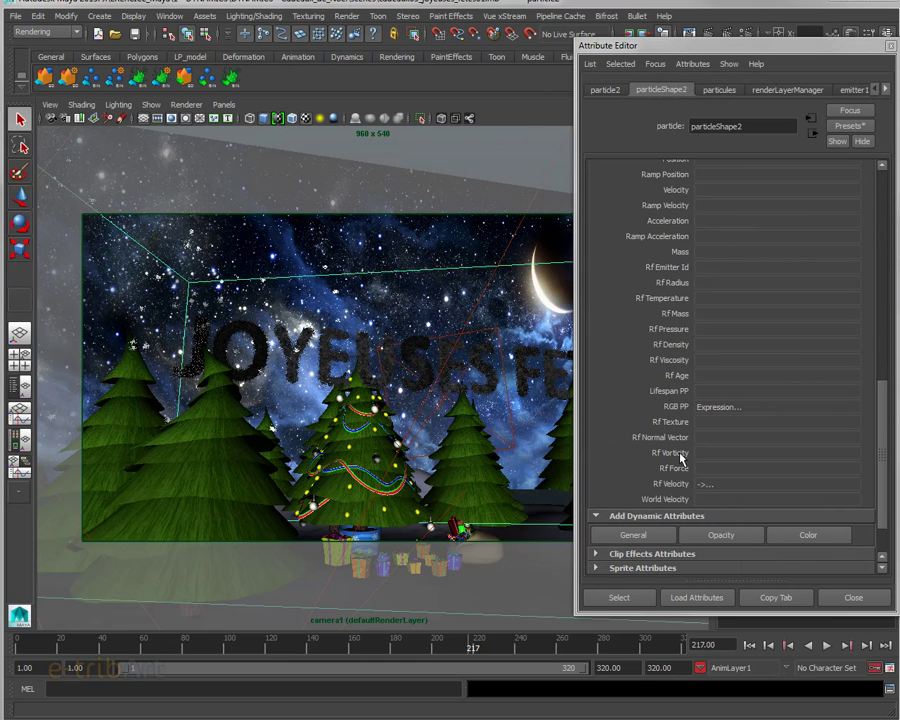
key(ctrl+a)
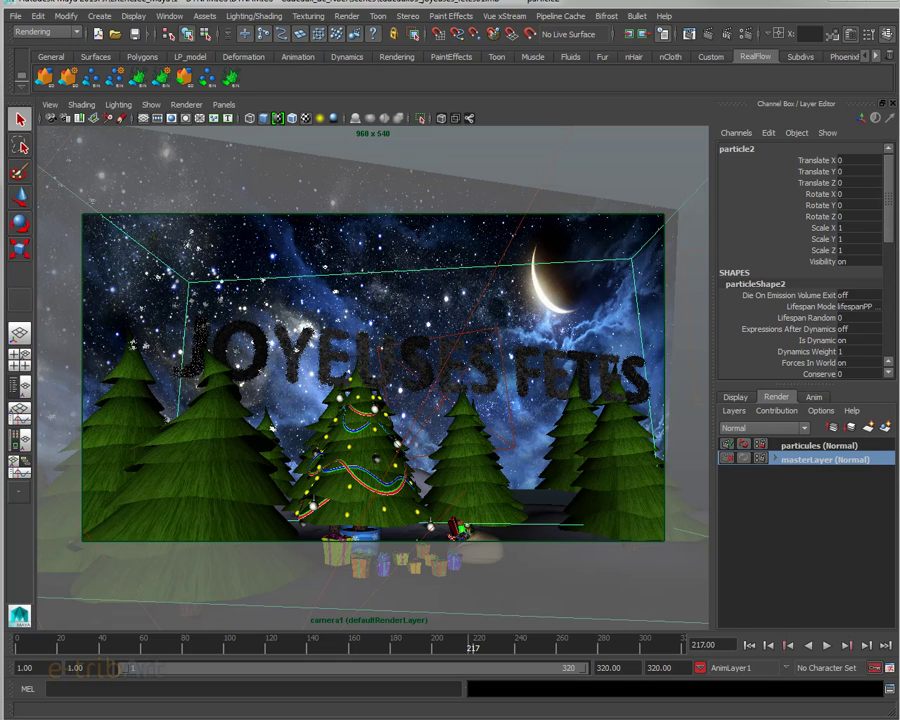
Step: Create a new display layer from the selected particle2 object and hide that layer
click(736, 397)
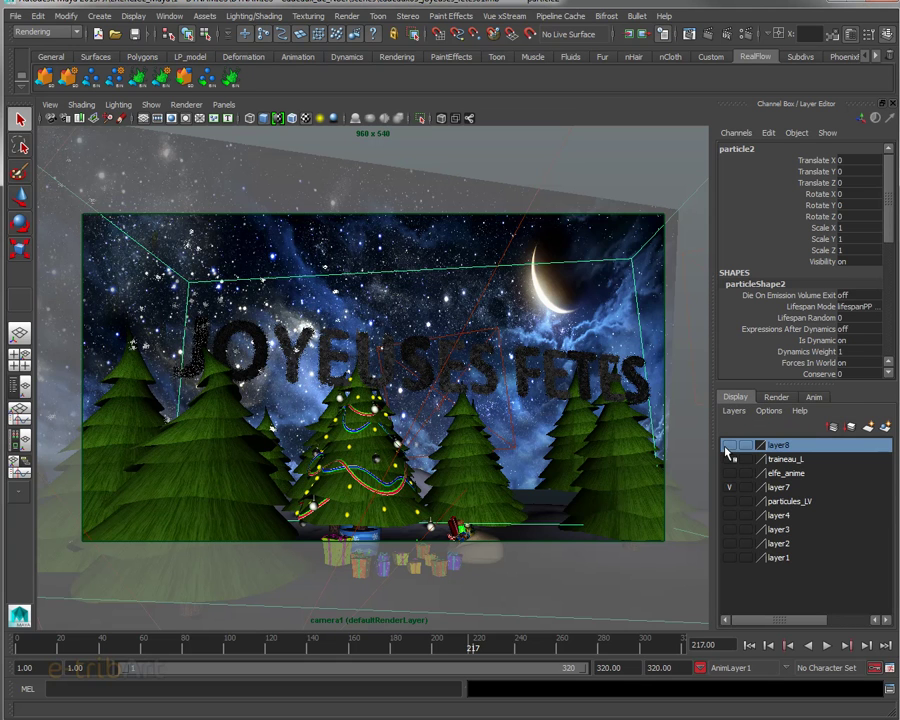
click(729, 487)
click(729, 487)
click(734, 410)
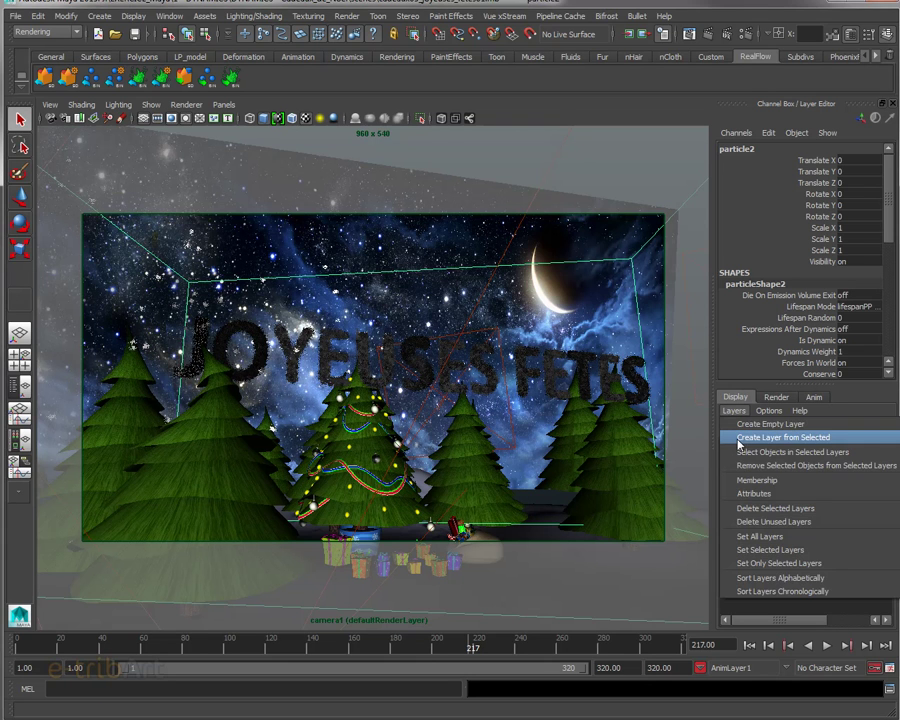
click(765, 434)
click(729, 445)
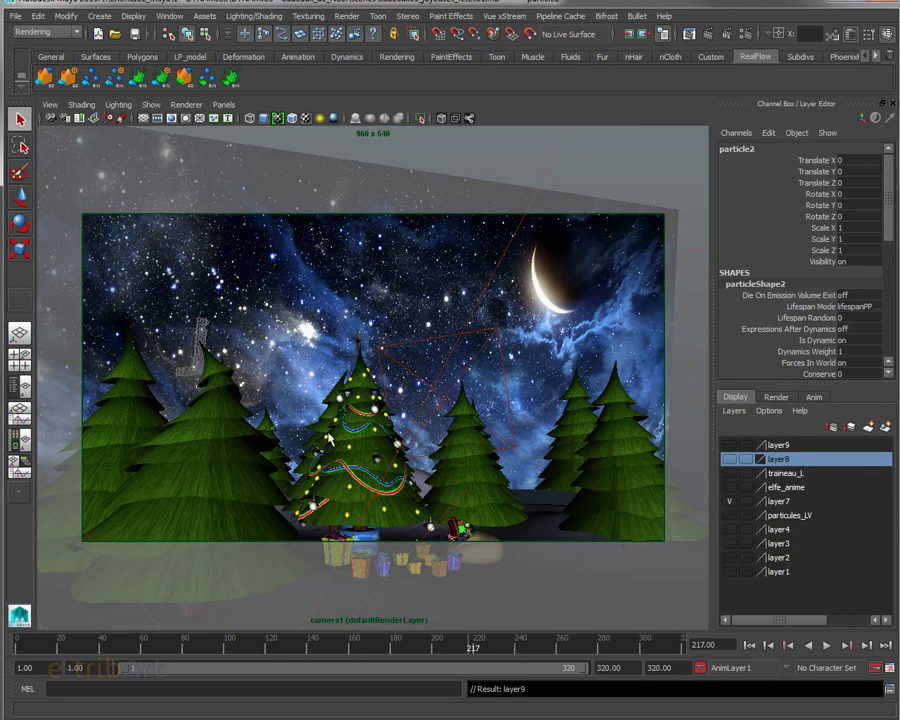
Step: Remove the stray particle3 object around the letter J, and toggle layer9's visibility, leaving it shown
click(199, 366)
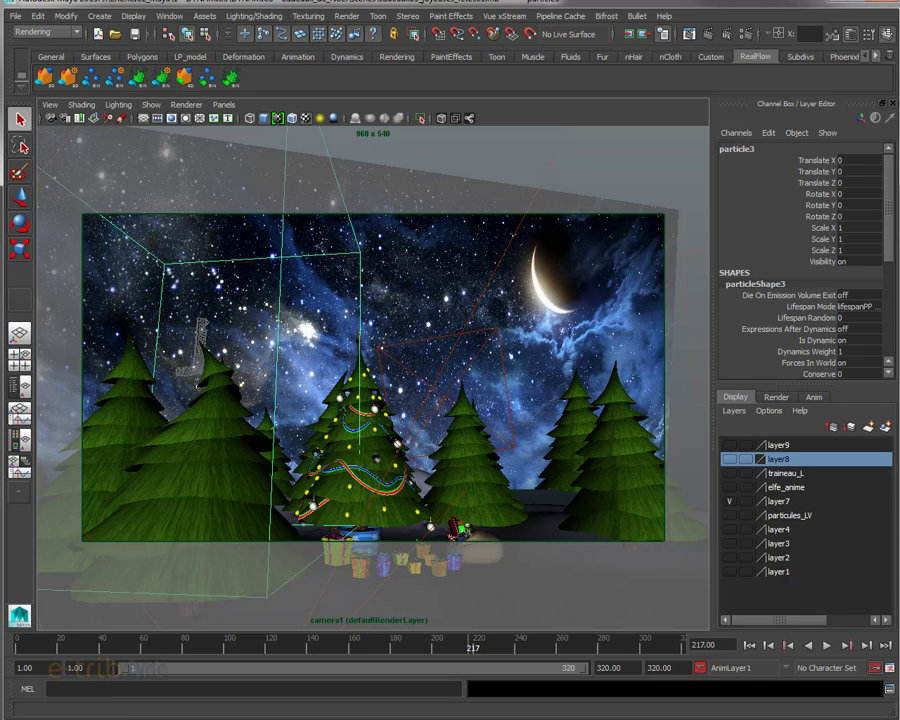
key(ctrl+z)
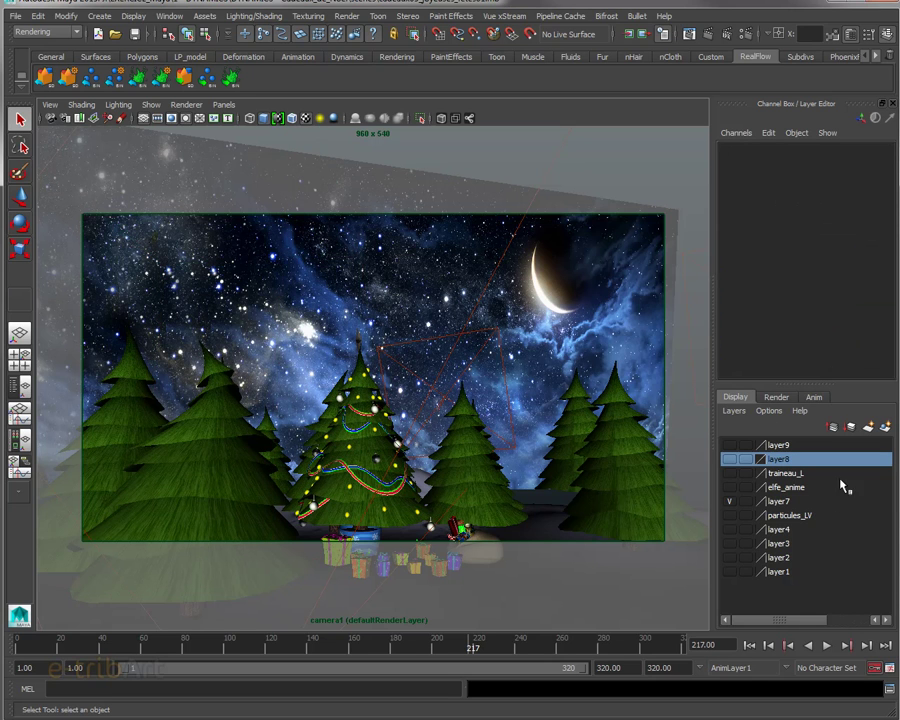
click(729, 445)
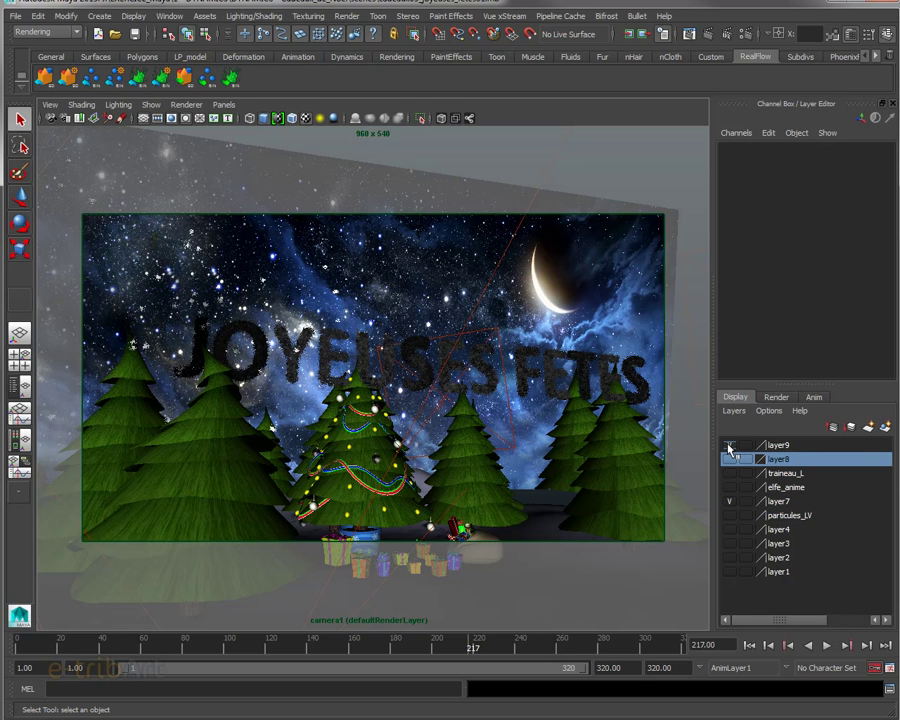
click(729, 446)
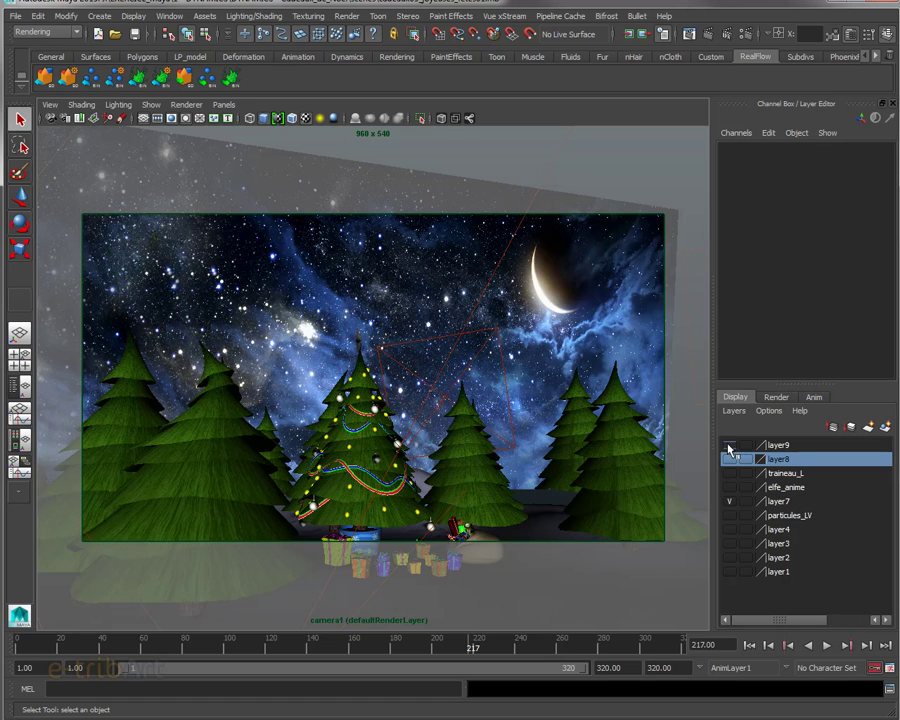
click(729, 446)
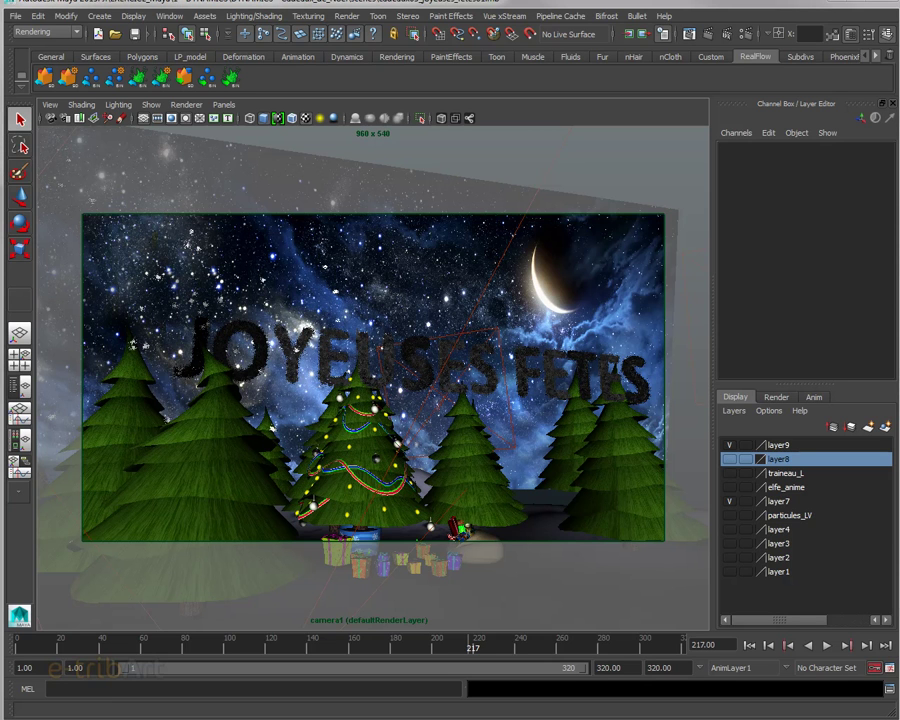
Step: Comment out the rfVelocity line in particleShape2's runtime before dynamics expression, apply the edit, and display its creation expression
click(373, 400)
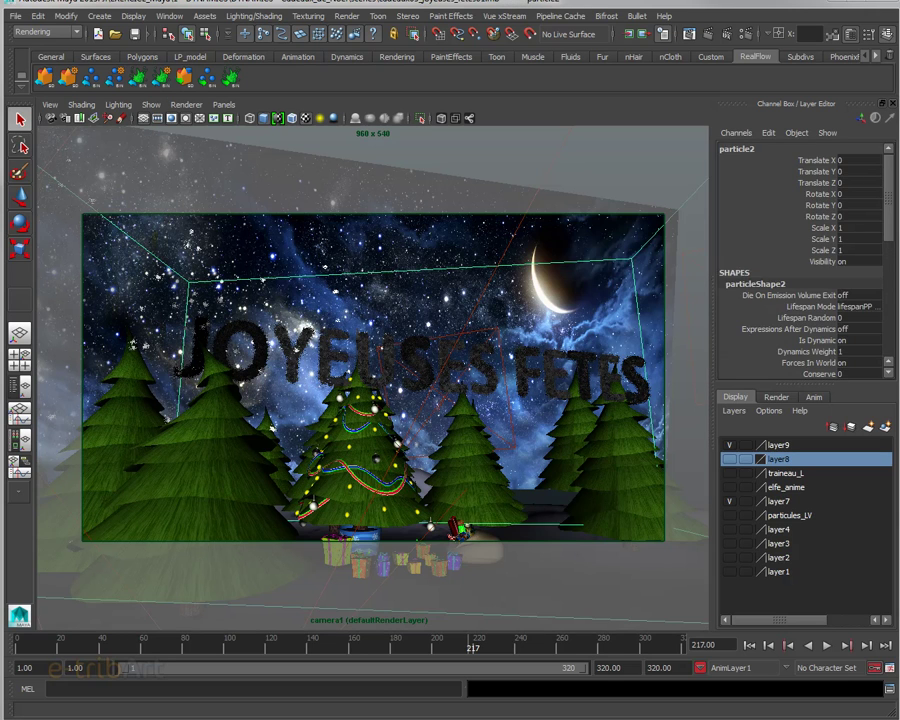
drag(864, 173, 253, 68)
click(248, 87)
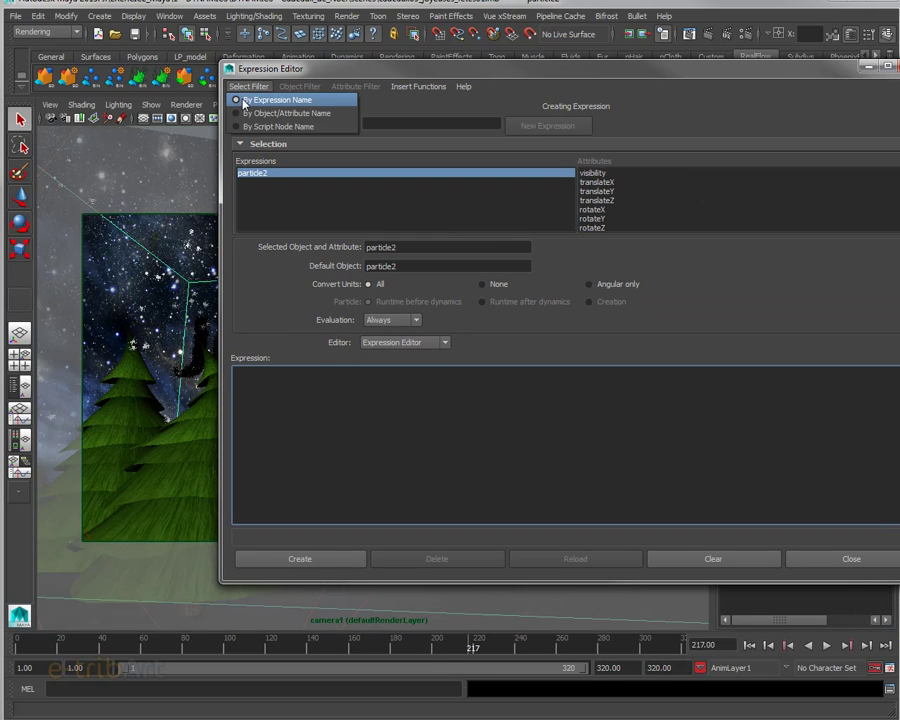
click(245, 113)
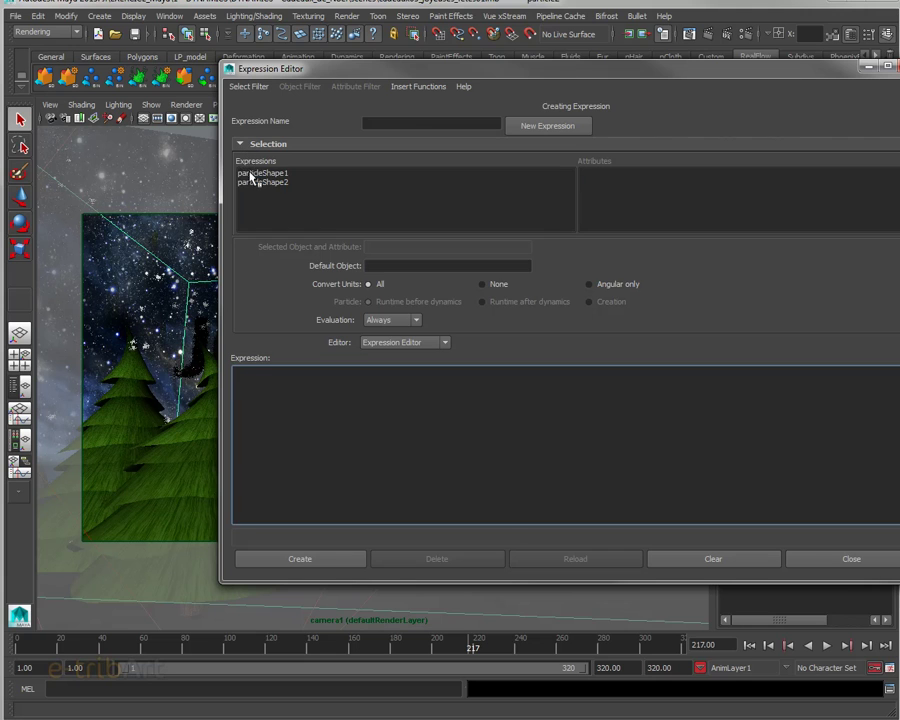
click(250, 174)
click(251, 183)
click(245, 392)
text(//)
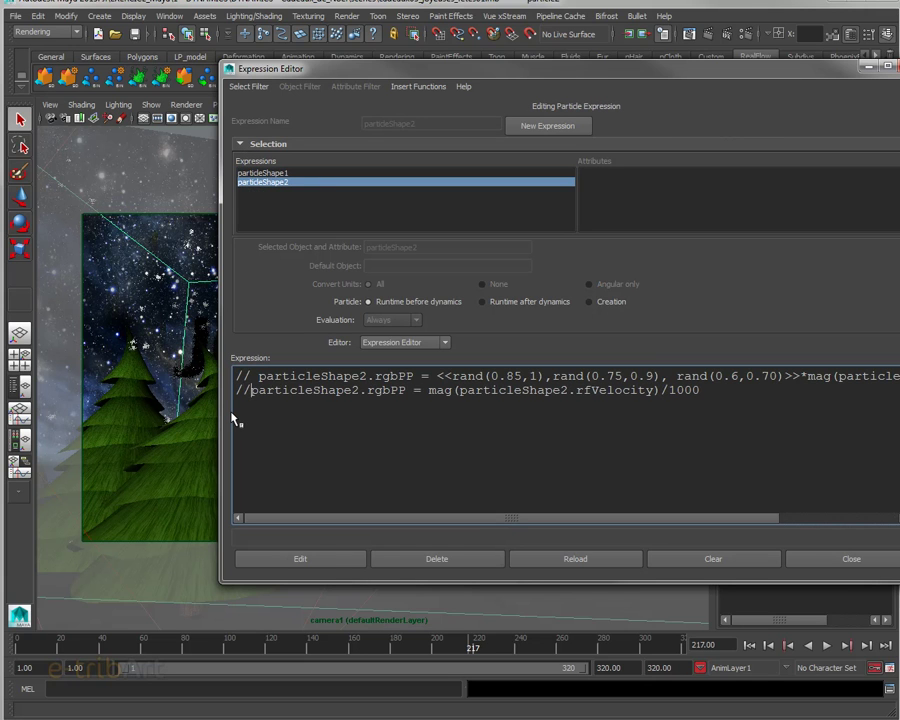
click(268, 560)
click(606, 303)
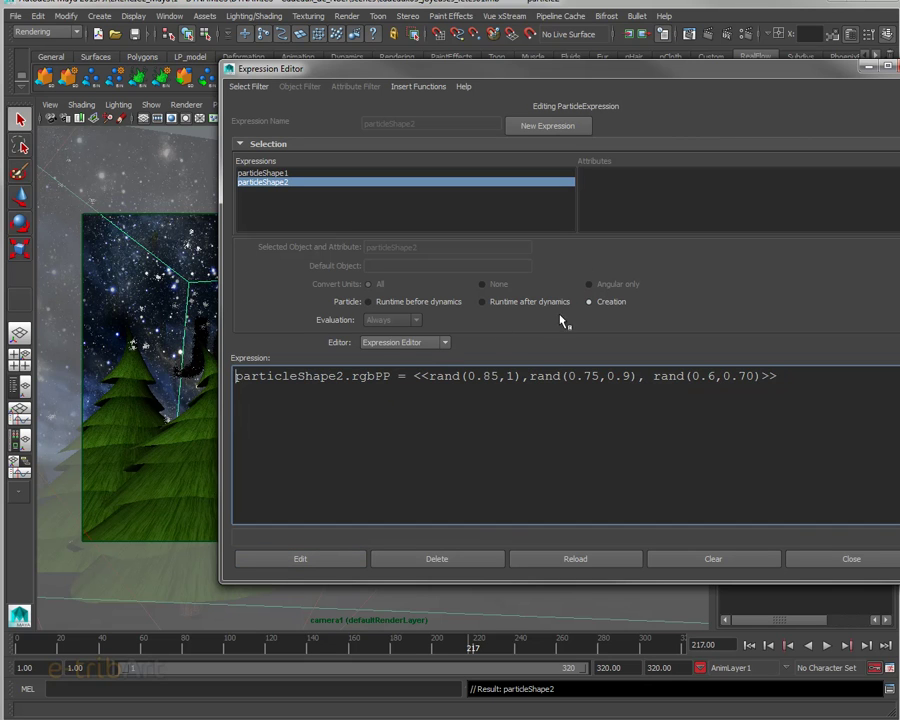
Step: Uncover the viewport and play the animation from frame 1 to frame 146 to check the particle text's colour
drag(444, 76, 899, 90)
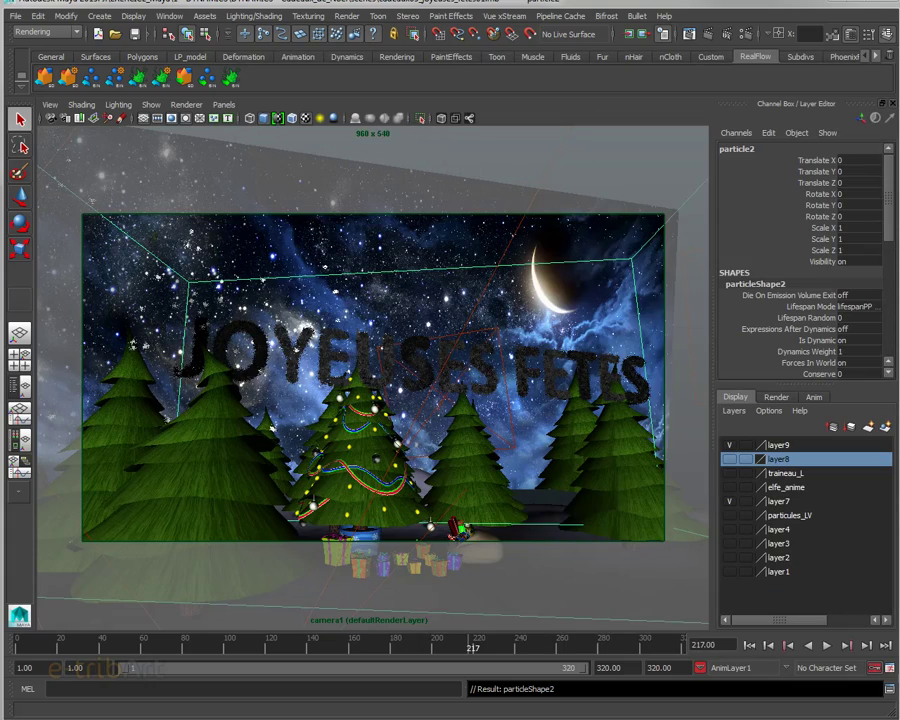
click(749, 645)
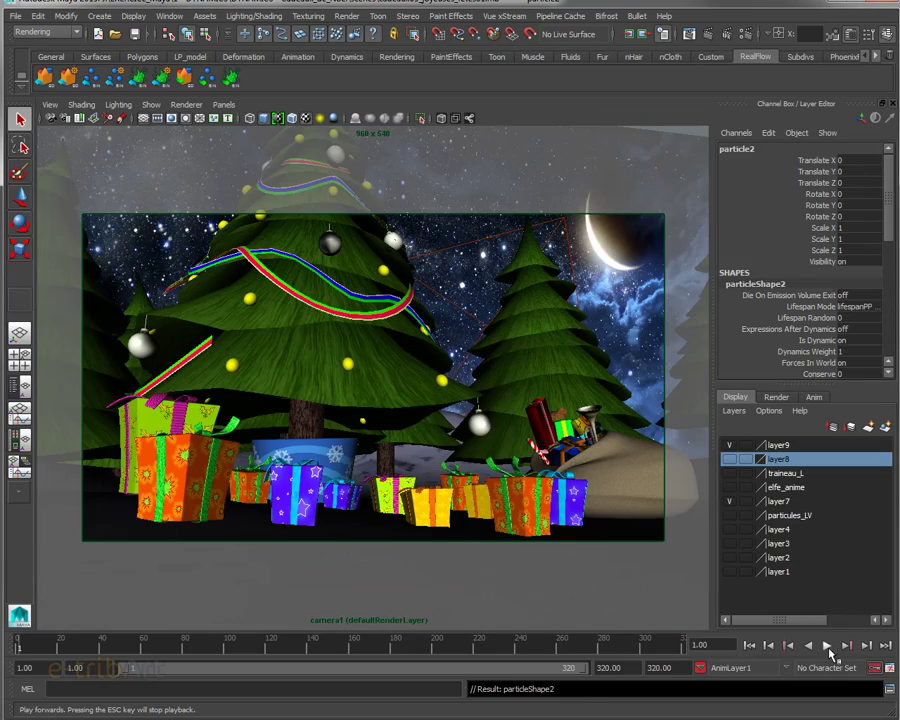
click(828, 646)
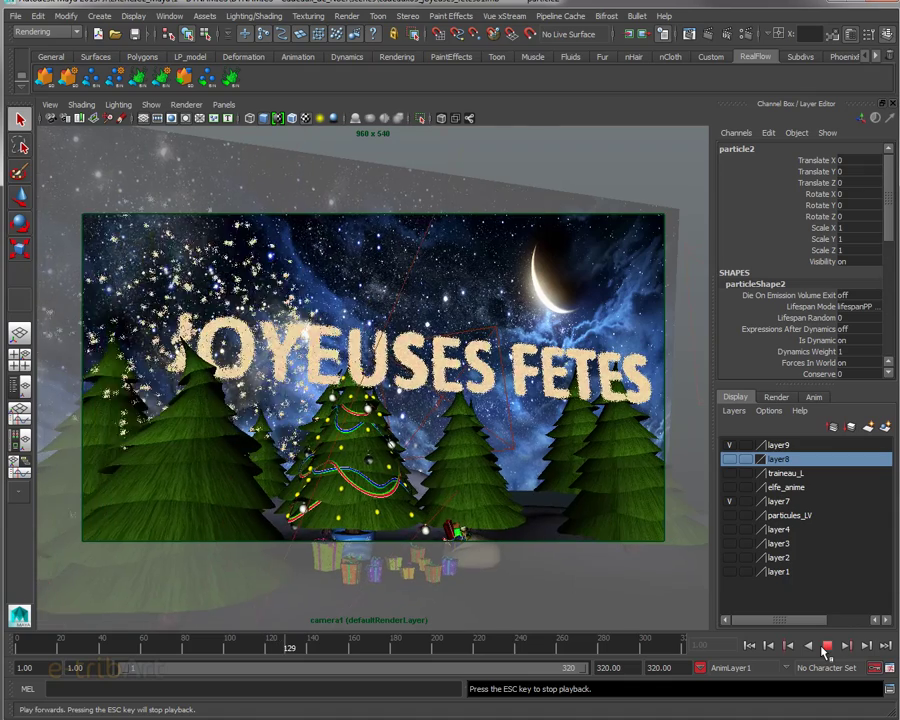
click(826, 646)
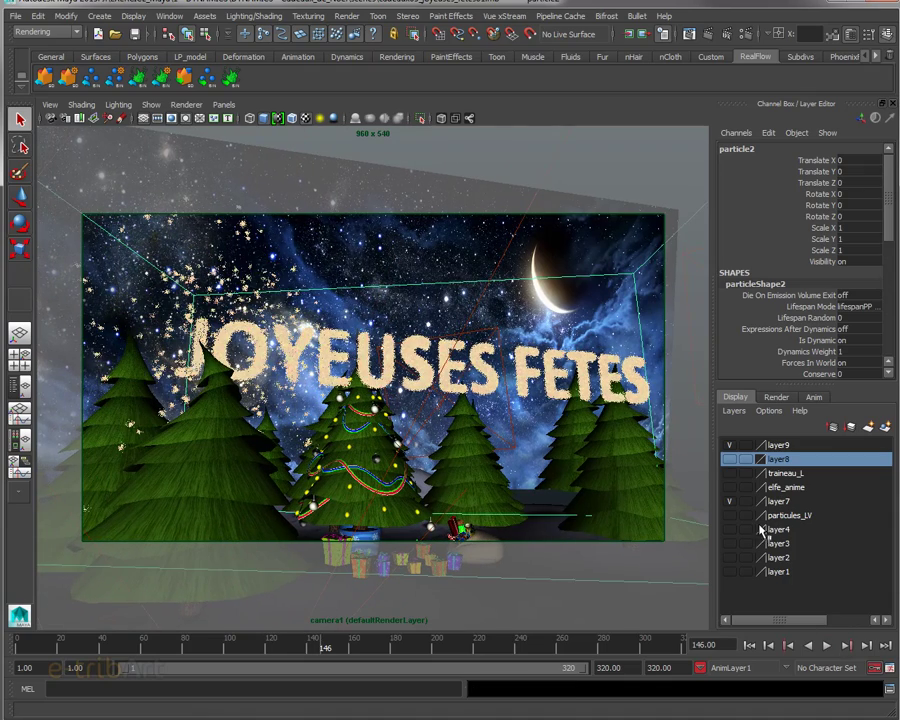
Step: Hide layer9, switch to the render layers, and return the timeline to frame 1
click(729, 445)
click(776, 398)
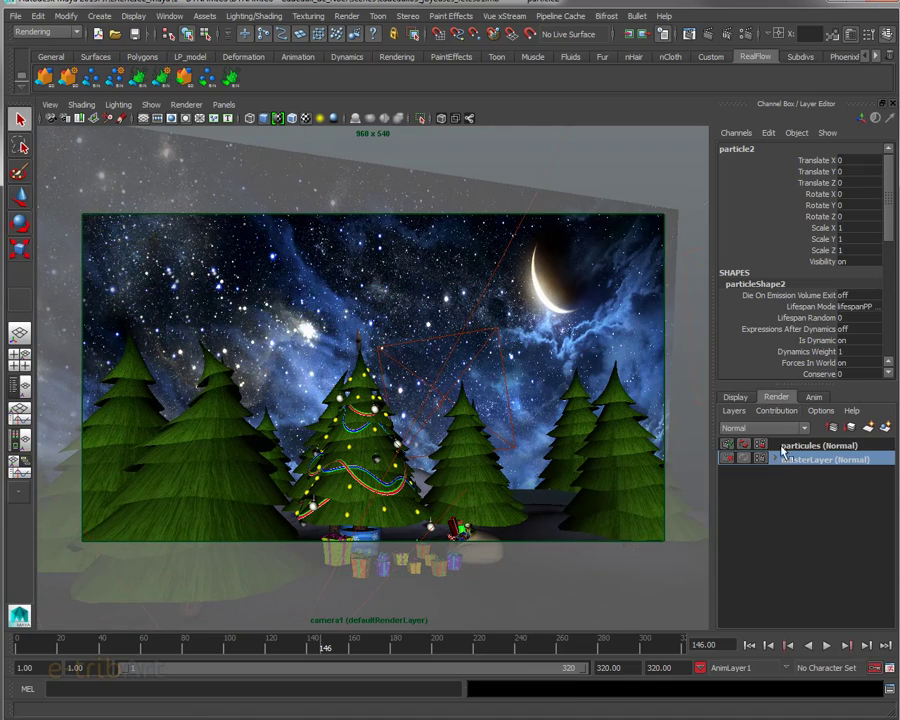
drag(118, 641, 5, 643)
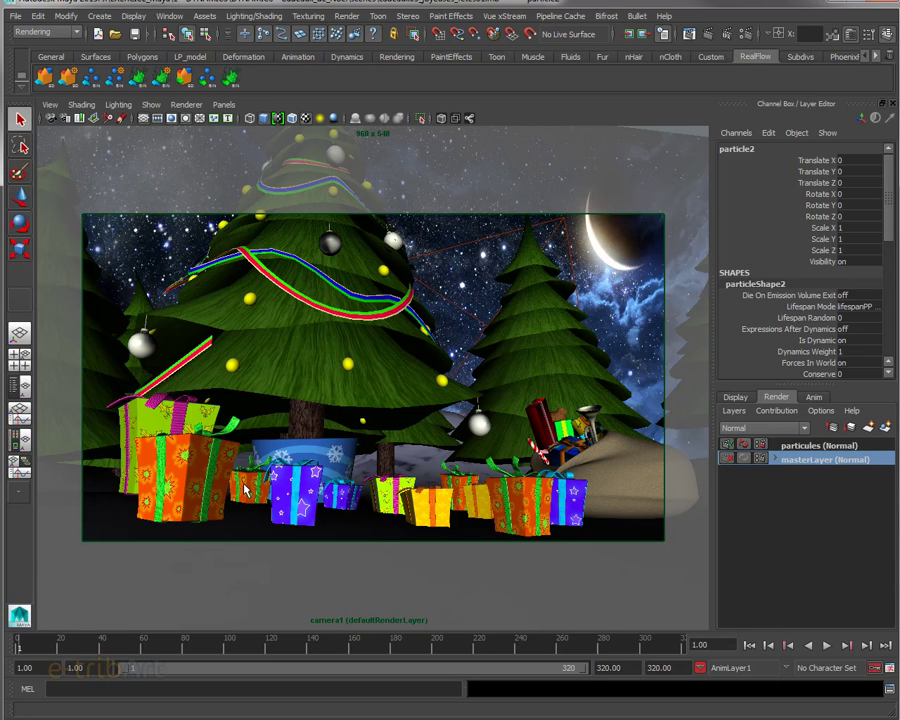
Step: Expand masterLayer's pass contribution maps and select the whole cadeaux_JF group of gifts
click(776, 460)
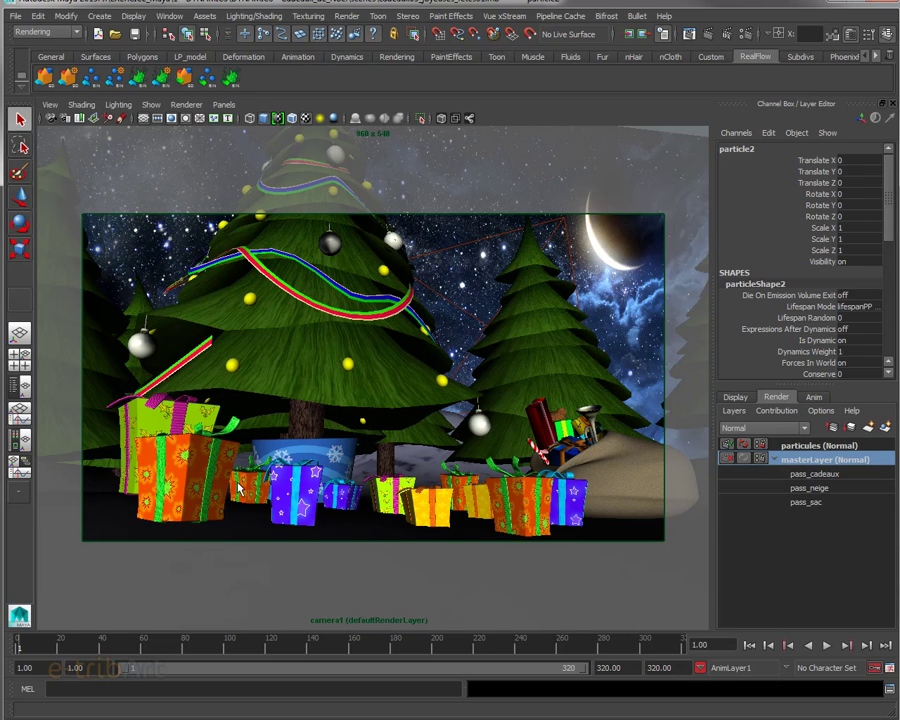
click(167, 485)
key(Up)
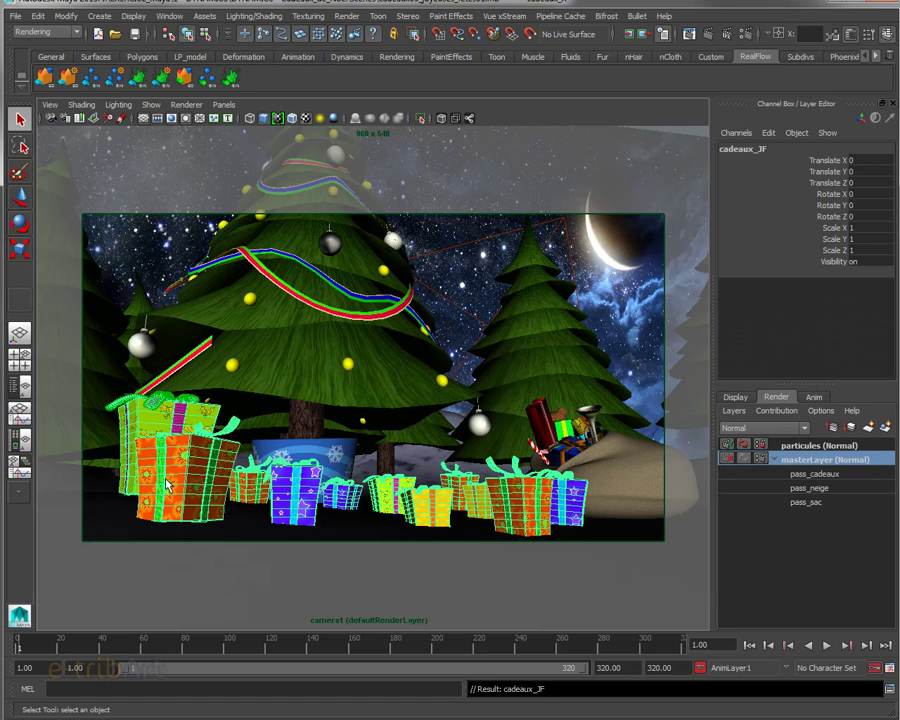
Step: Temporarily widen the layer area to examine masterLayer's option for creating a pass contribution map from the selected gifts
right_click(793, 467)
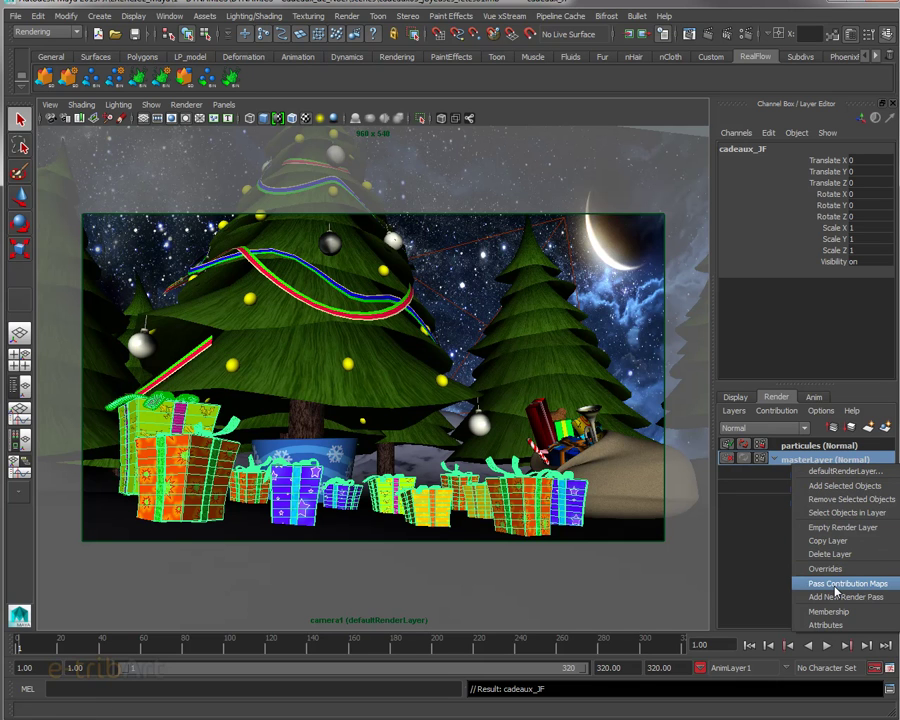
click(712, 437)
drag(712, 437, 295, 437)
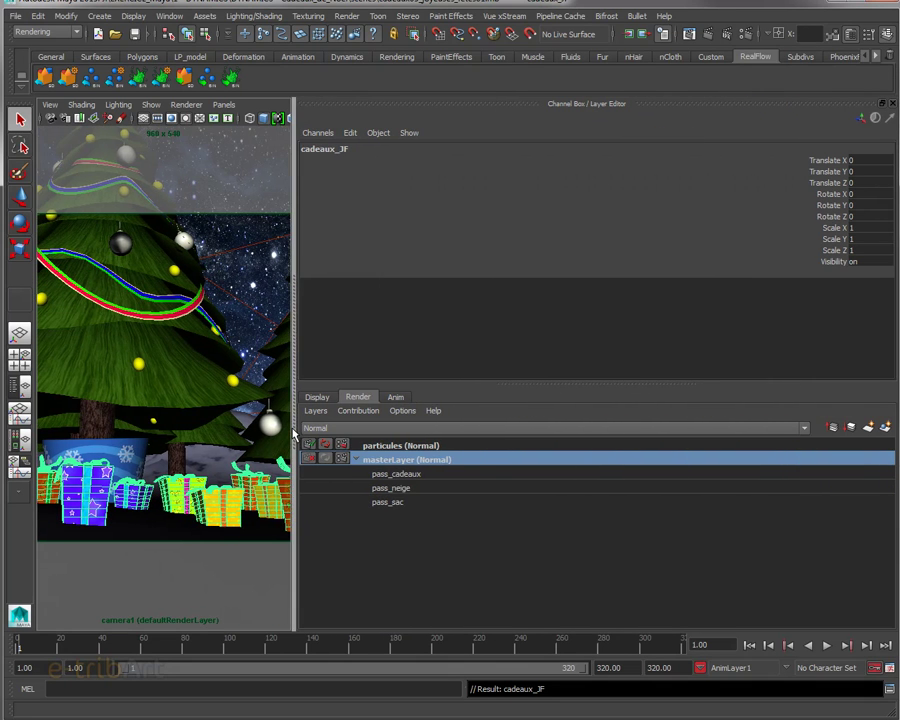
right_click(362, 461)
mouse_move(395, 584)
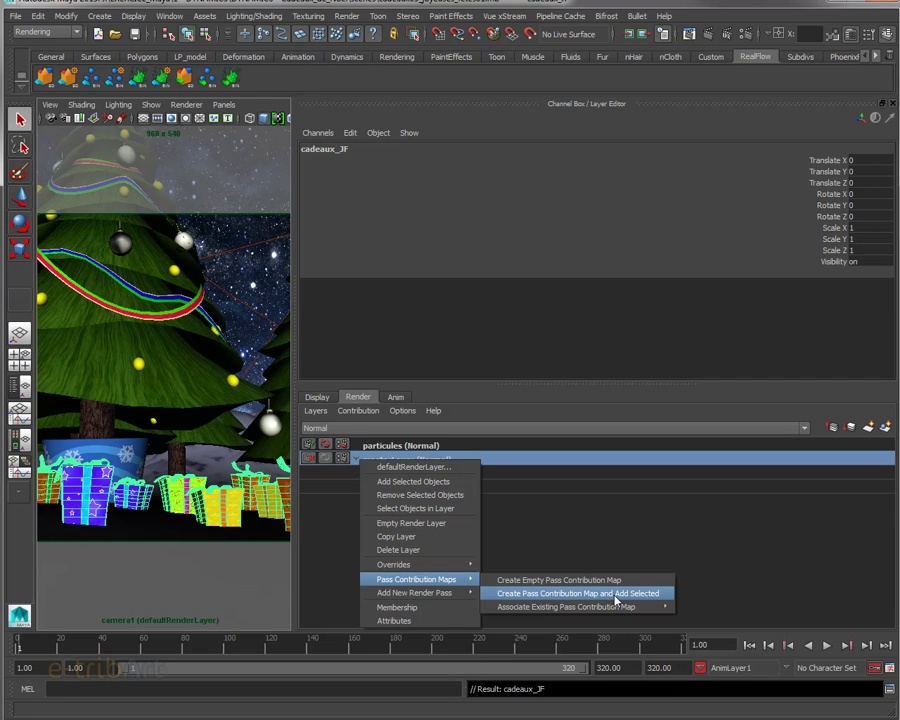
click(293, 375)
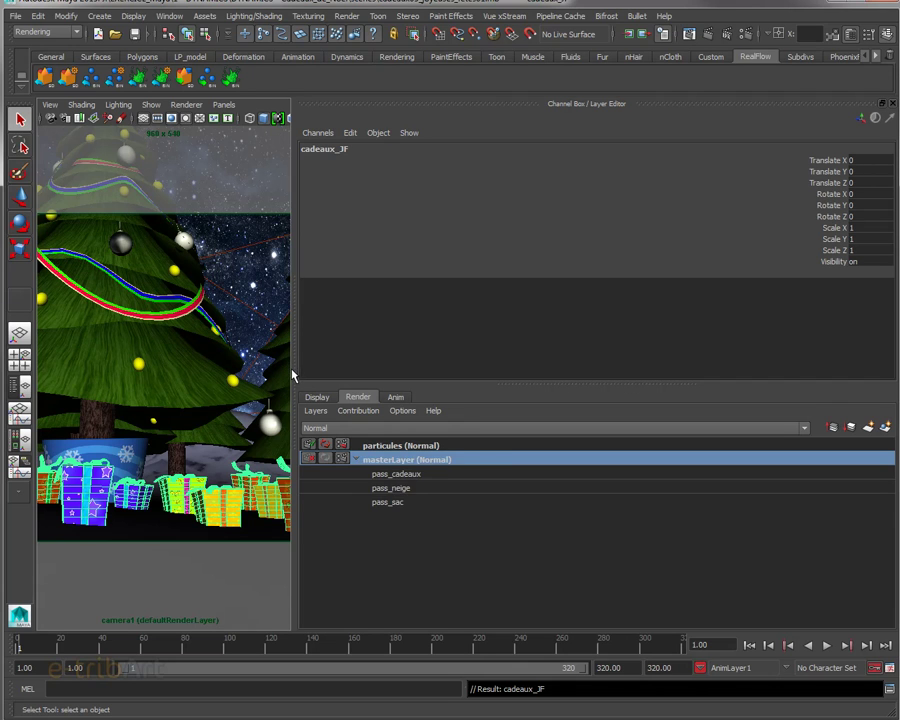
drag(293, 375, 721, 430)
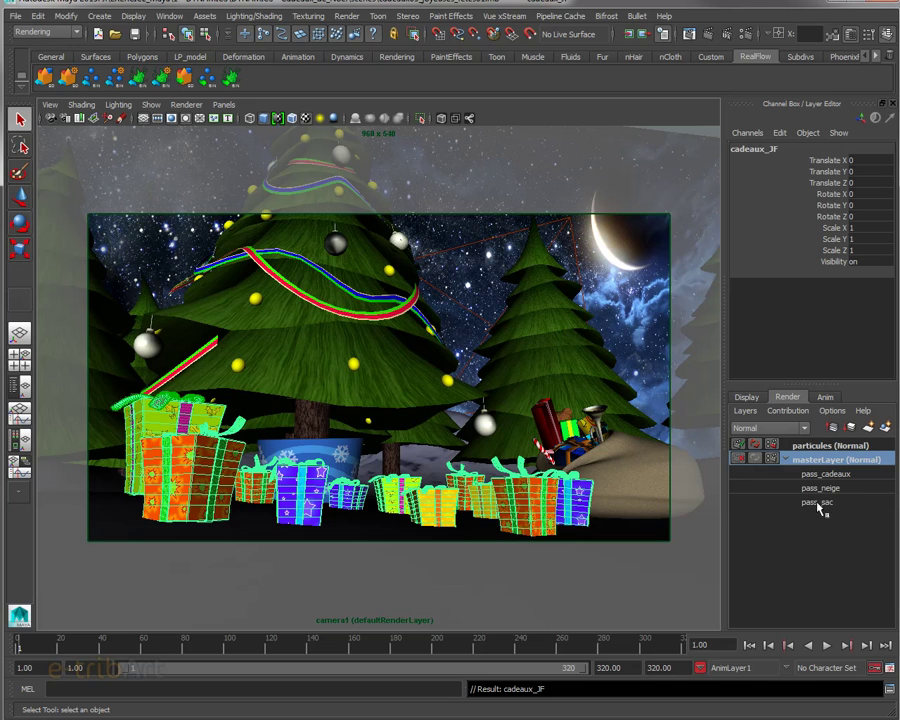
Step: Select the gift sack, then review masterLayer's associated passes in Render Settings and the list of creatable render passes, closing that list without adding one
click(704, 496)
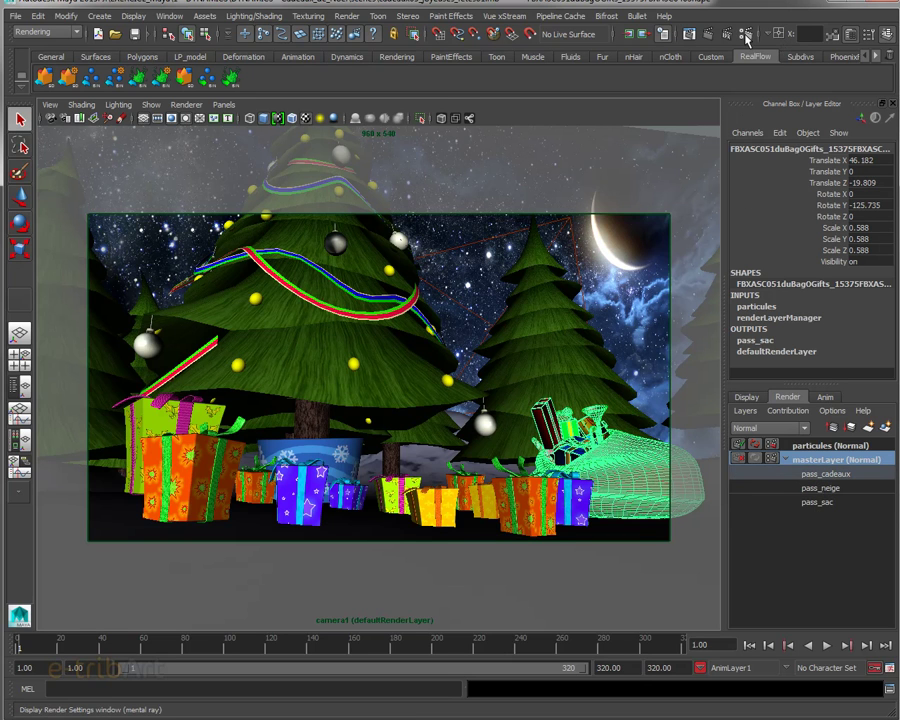
click(473, 33)
drag(820, 110, 397, 61)
click(642, 137)
click(642, 137)
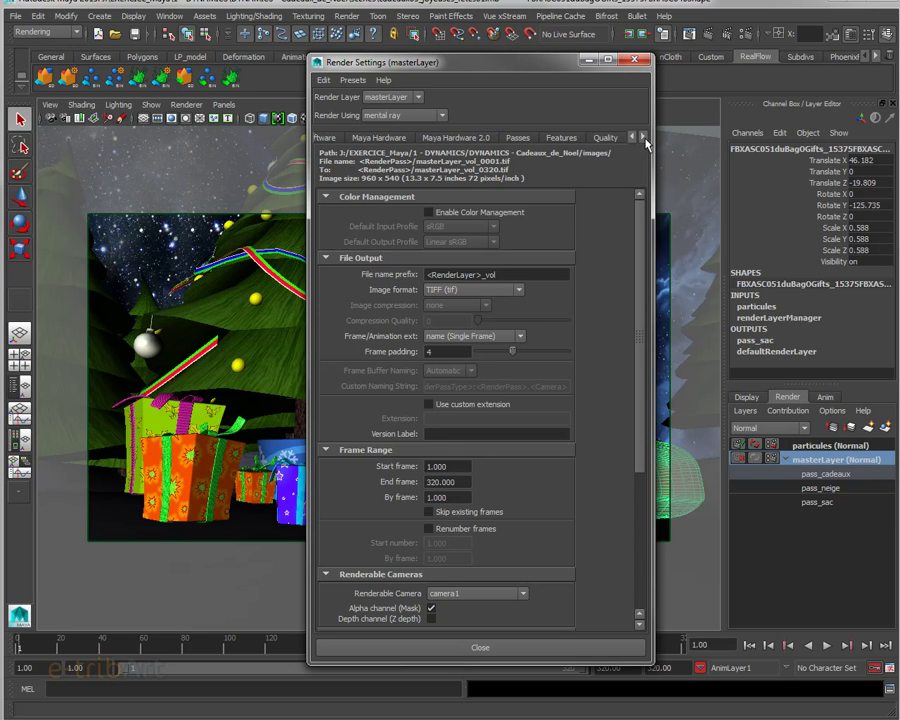
click(517, 137)
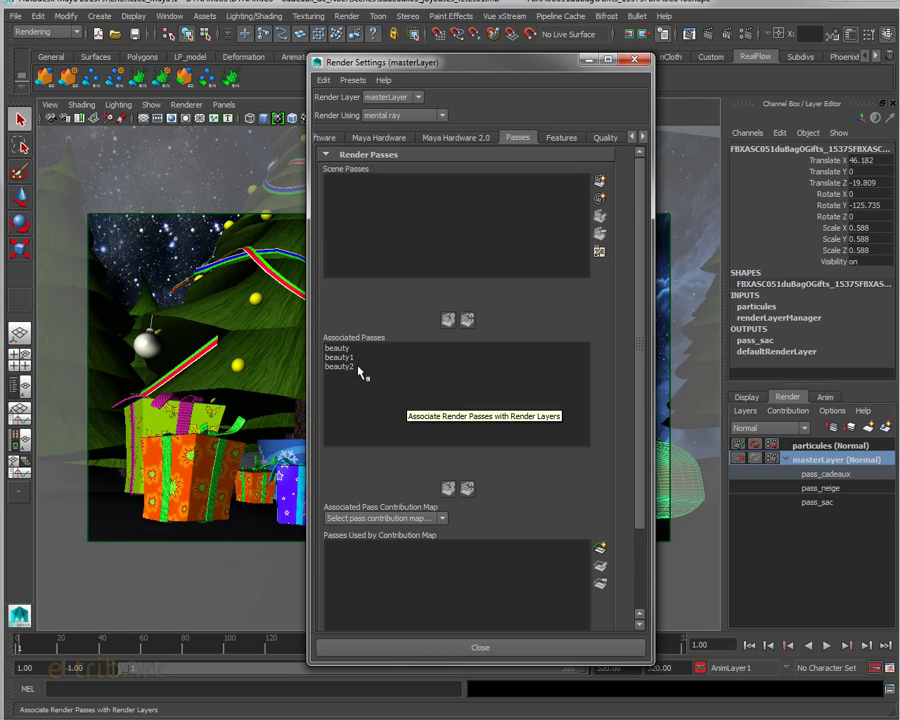
click(599, 181)
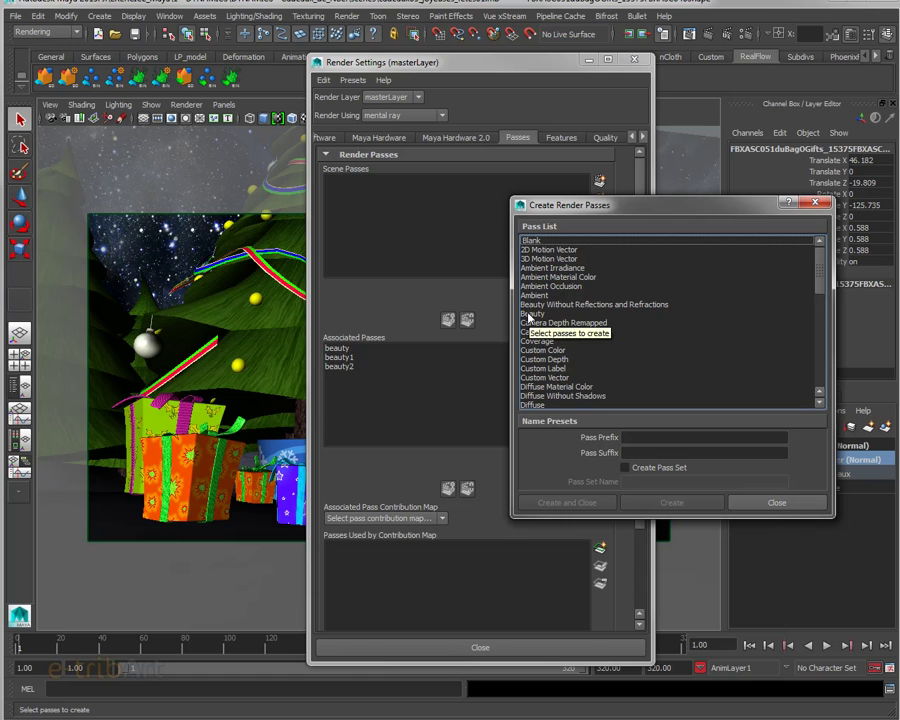
click(776, 502)
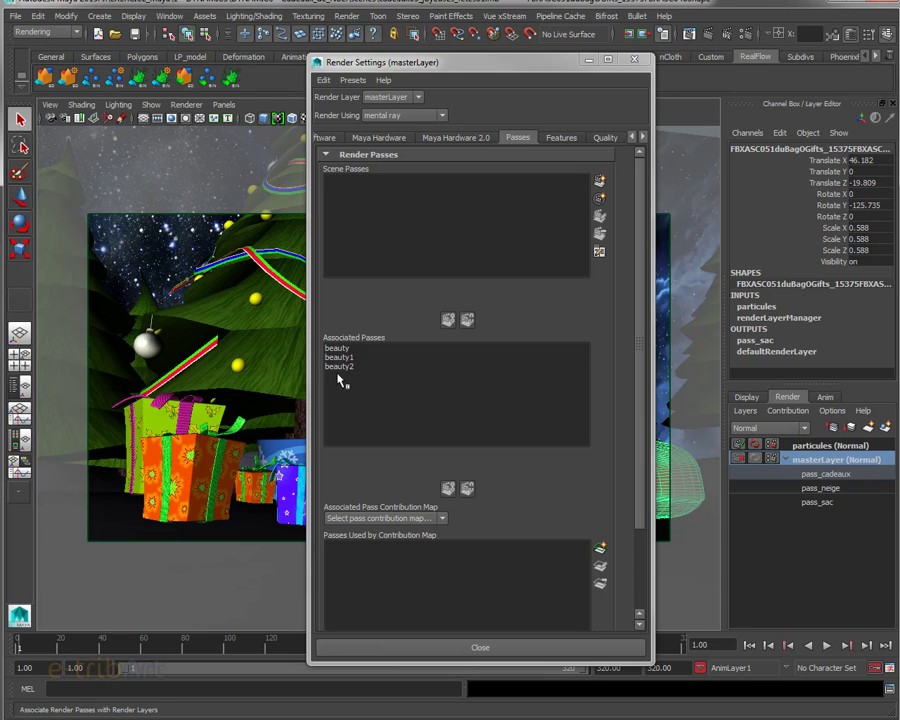
Step: Review masterLayer's associated beauty passes and show the pass used by the pass_cadeaux contribution map, closing Render Settings when done
drag(339, 350, 341, 410)
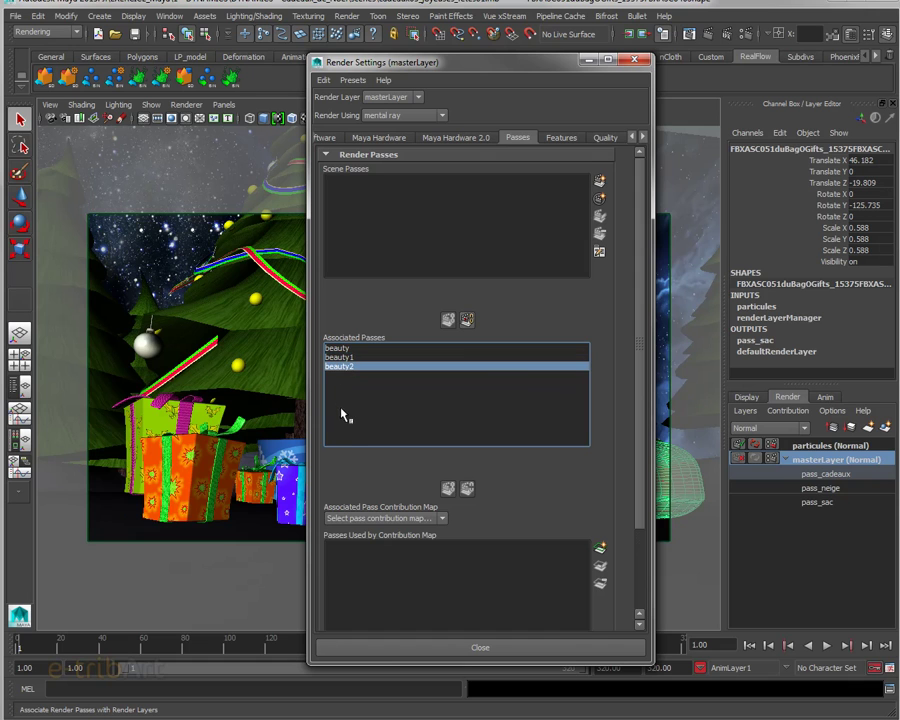
click(382, 519)
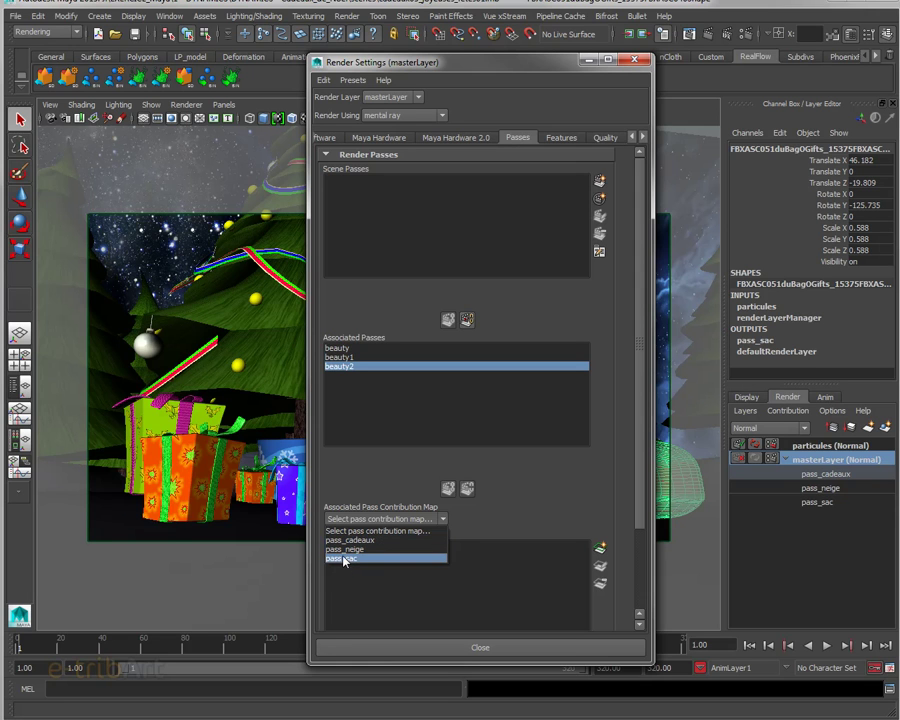
click(345, 541)
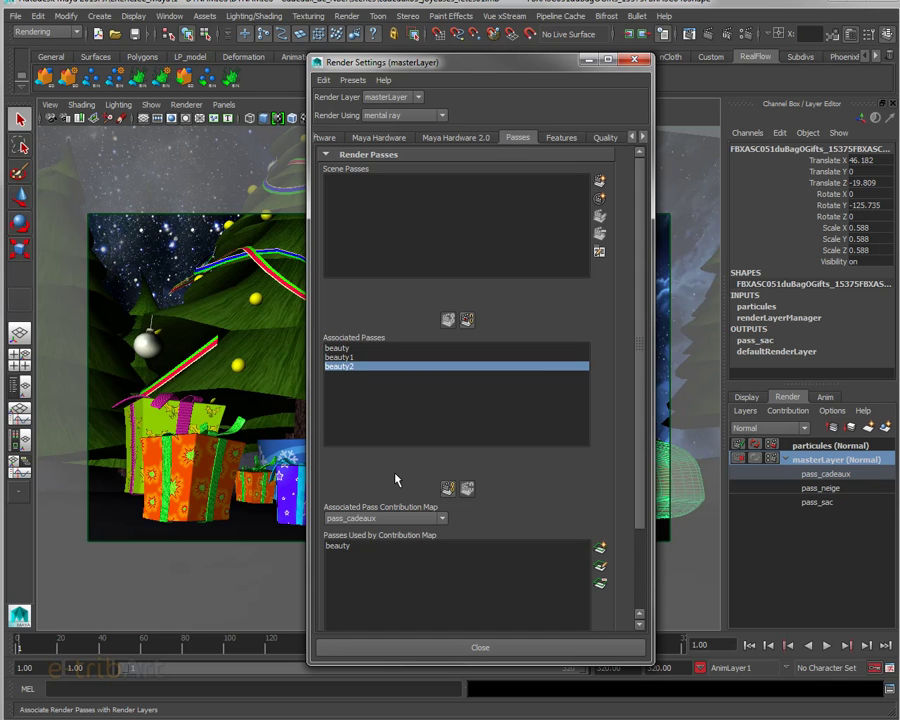
click(634, 59)
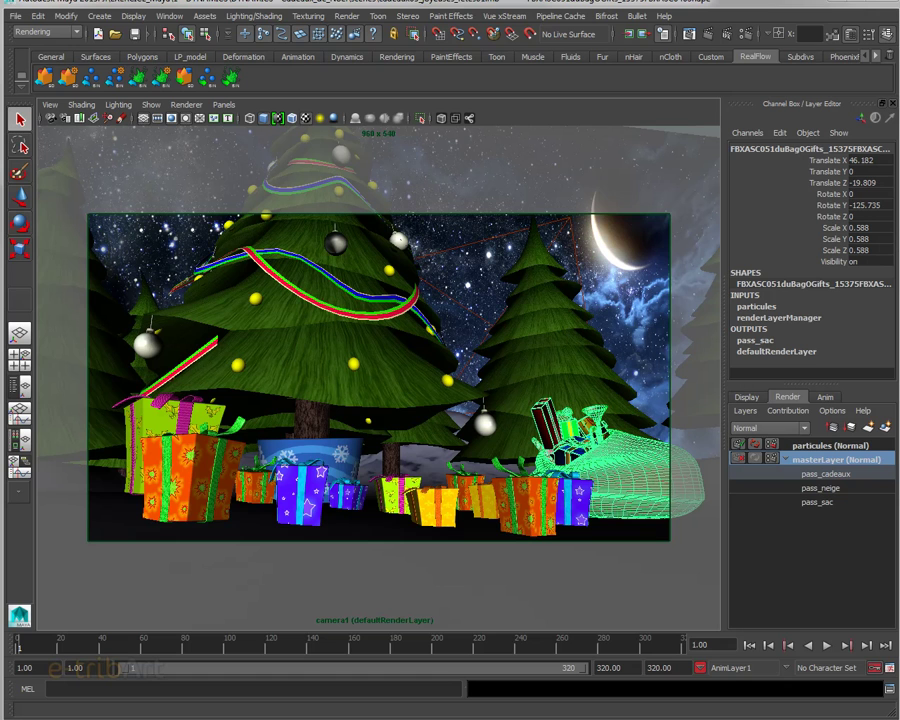
Step: Set masterLayer's output image format to OpenEXR (exr) in the common render settings and close Render Settings
click(771, 458)
drag(670, 104, 510, 76)
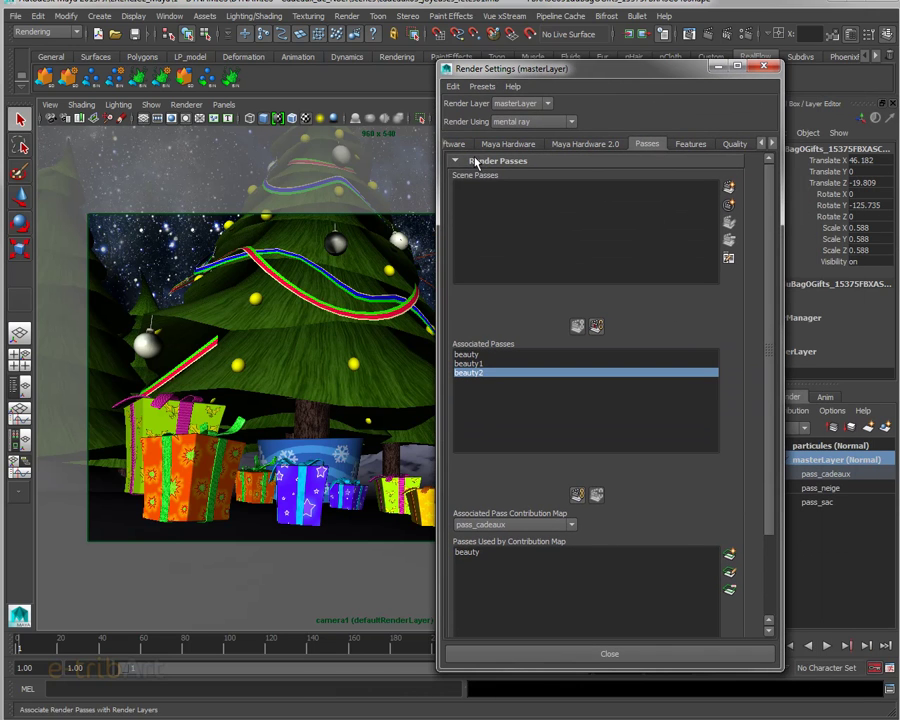
click(548, 146)
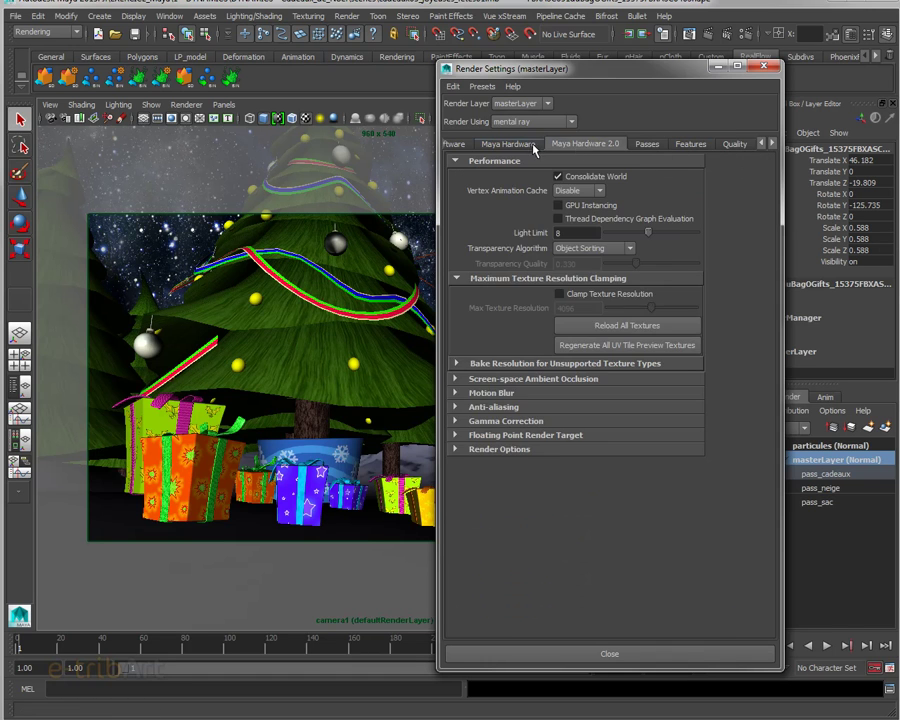
click(510, 144)
click(762, 143)
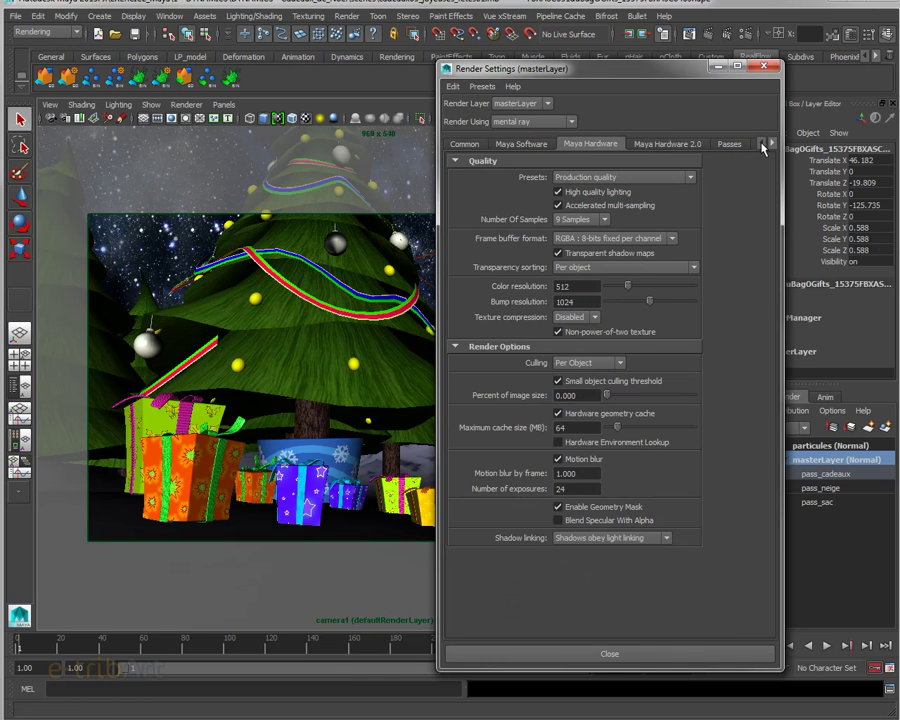
click(460, 145)
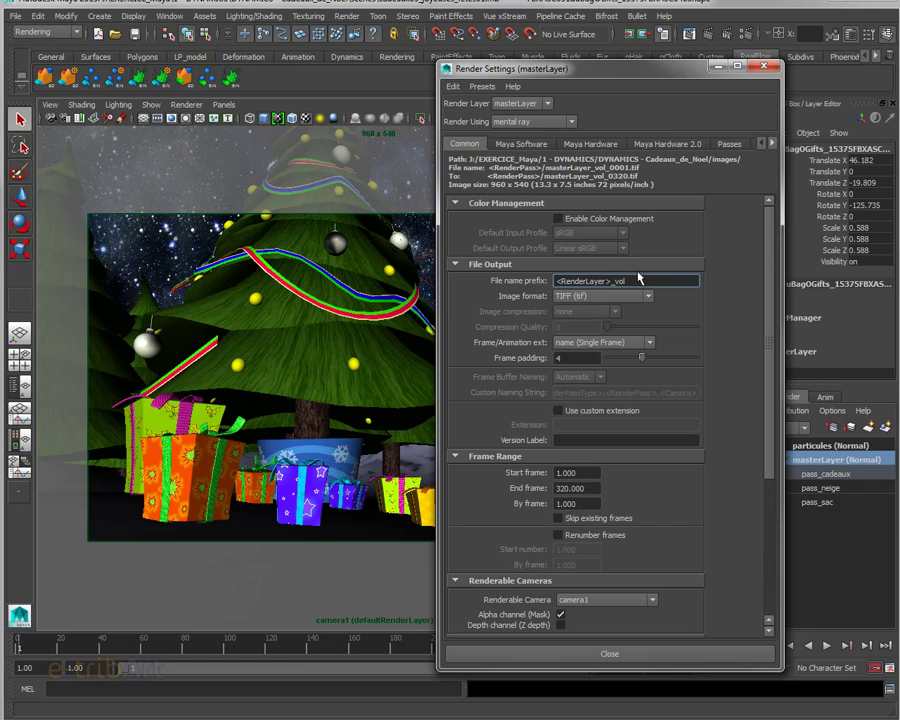
drag(620, 64, 555, 54)
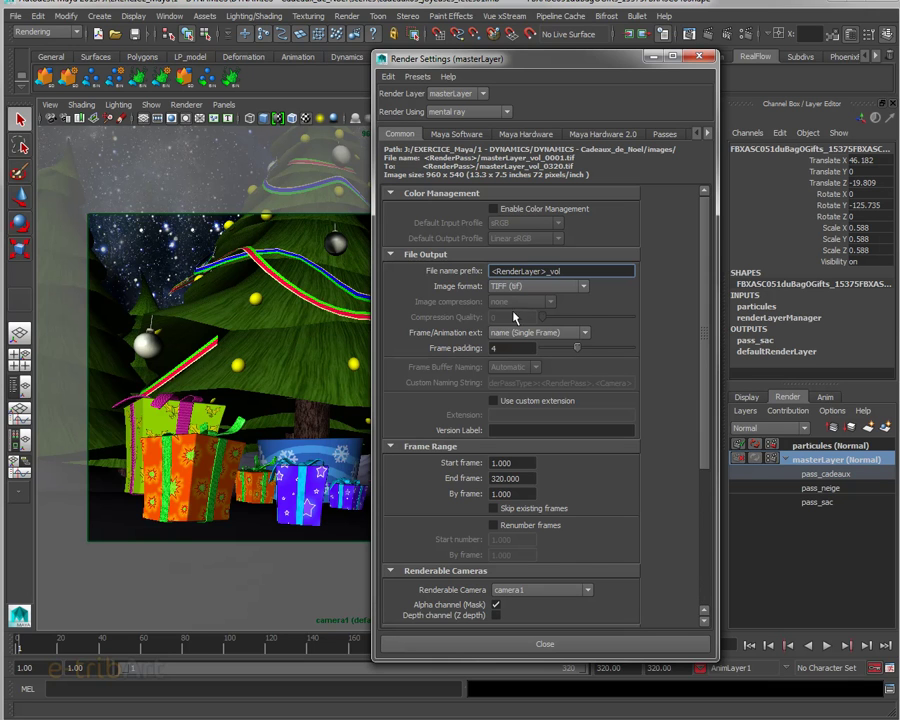
click(538, 287)
scroll(512, 340, down, 3)
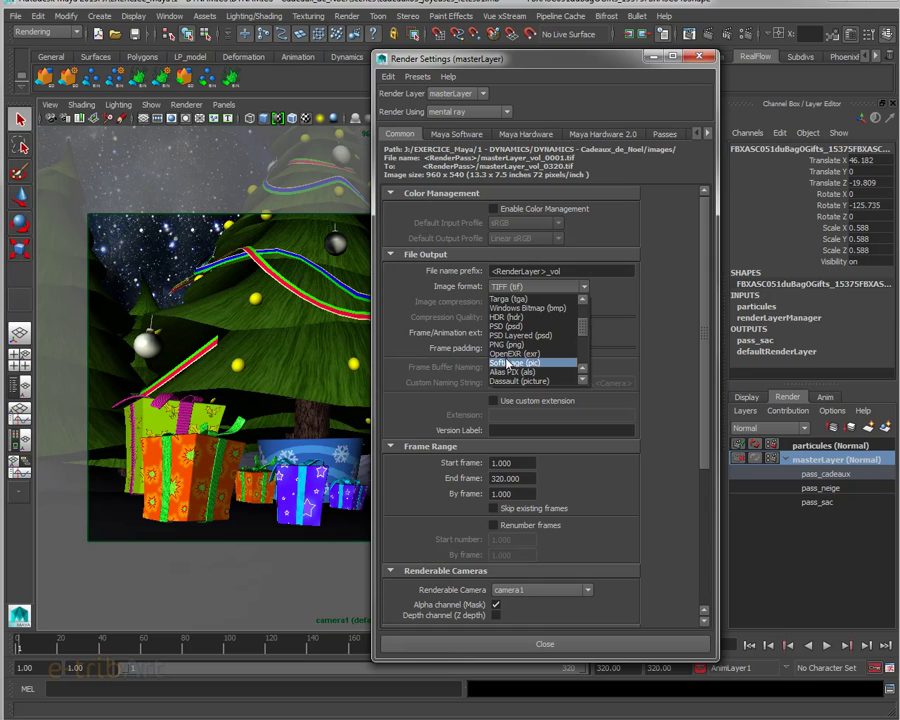
click(505, 354)
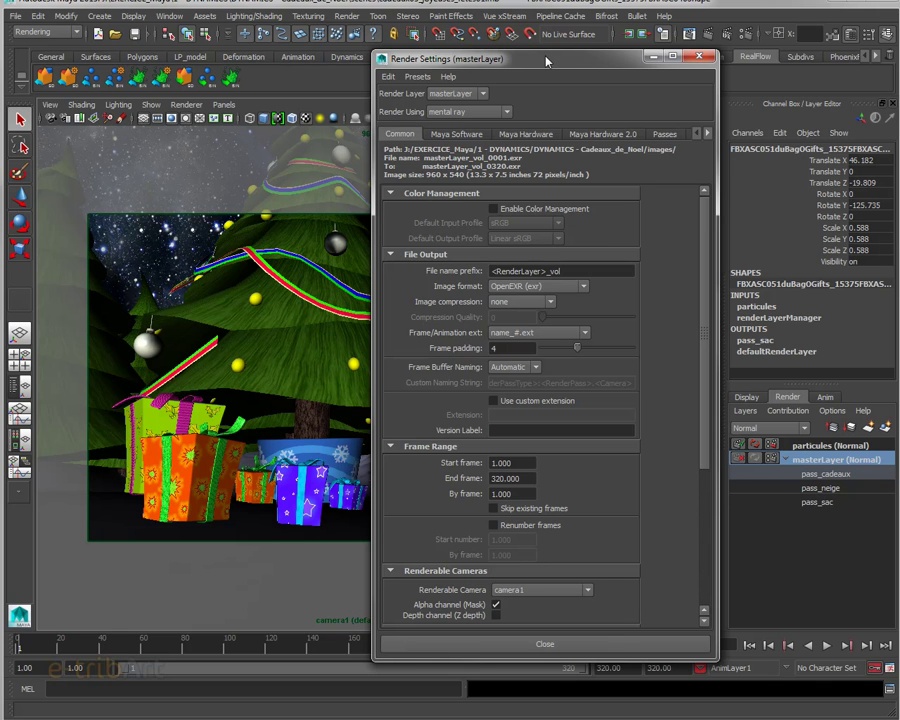
drag(546, 62, 899, 60)
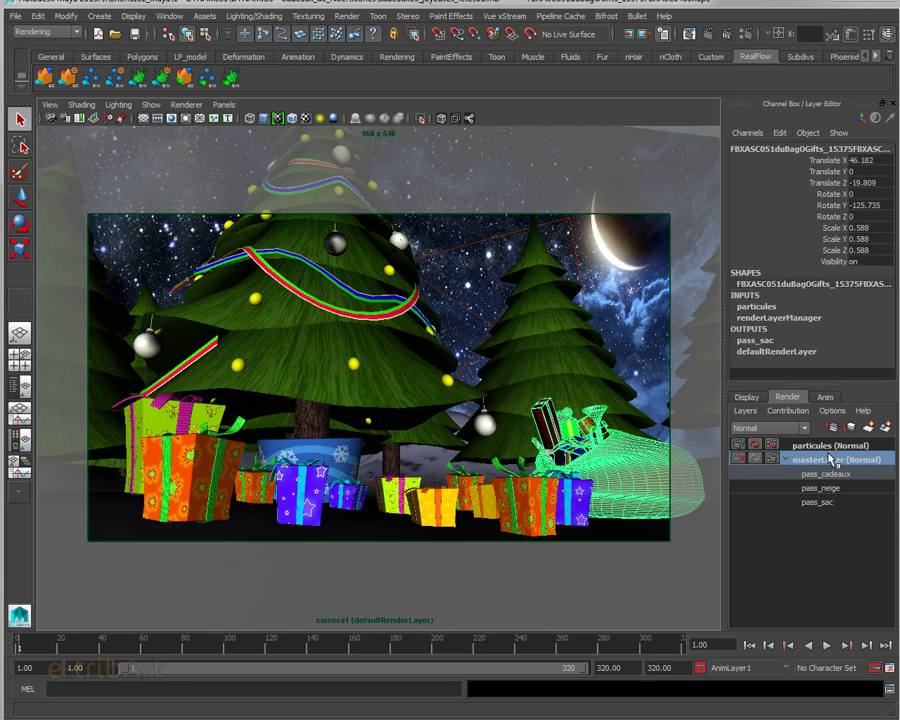
Step: Play the camera animation and return to frame 1, then activate the particules render layer with masterLayer's contribution maps collapsed
key(alt+v)
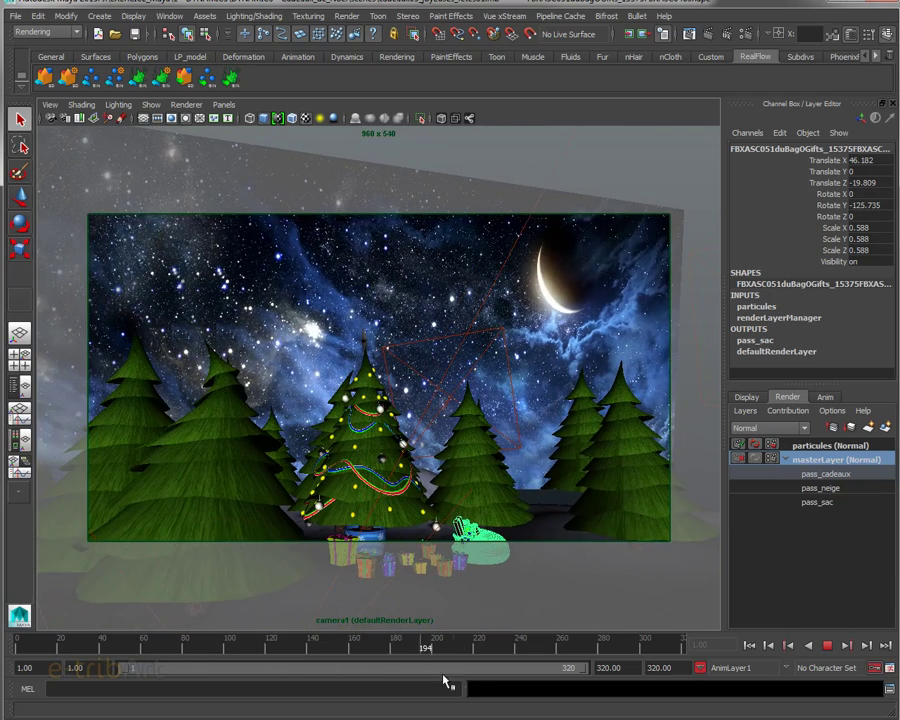
click(18, 648)
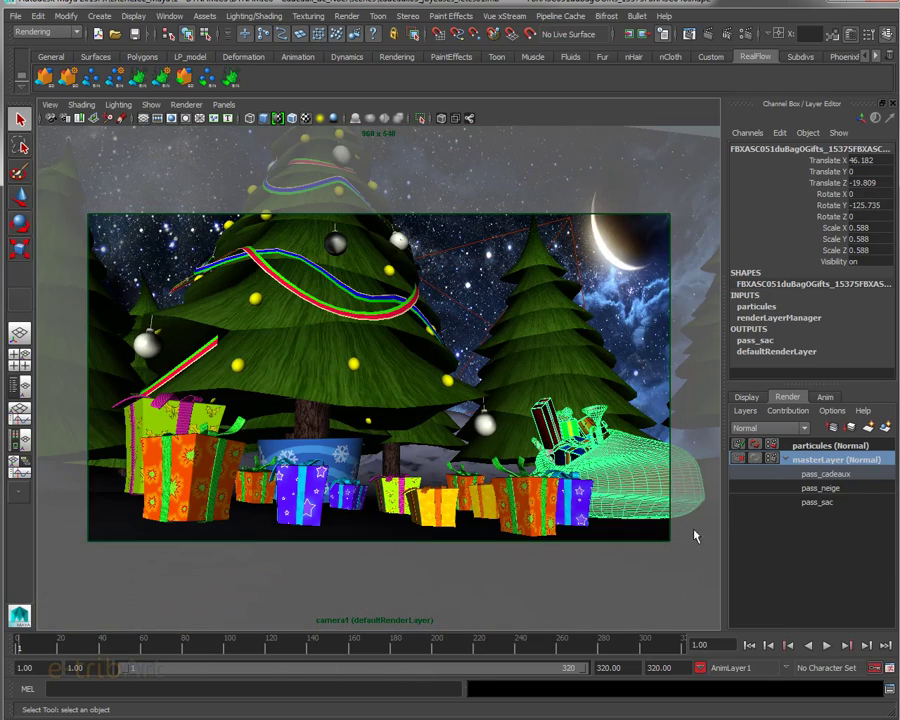
click(772, 445)
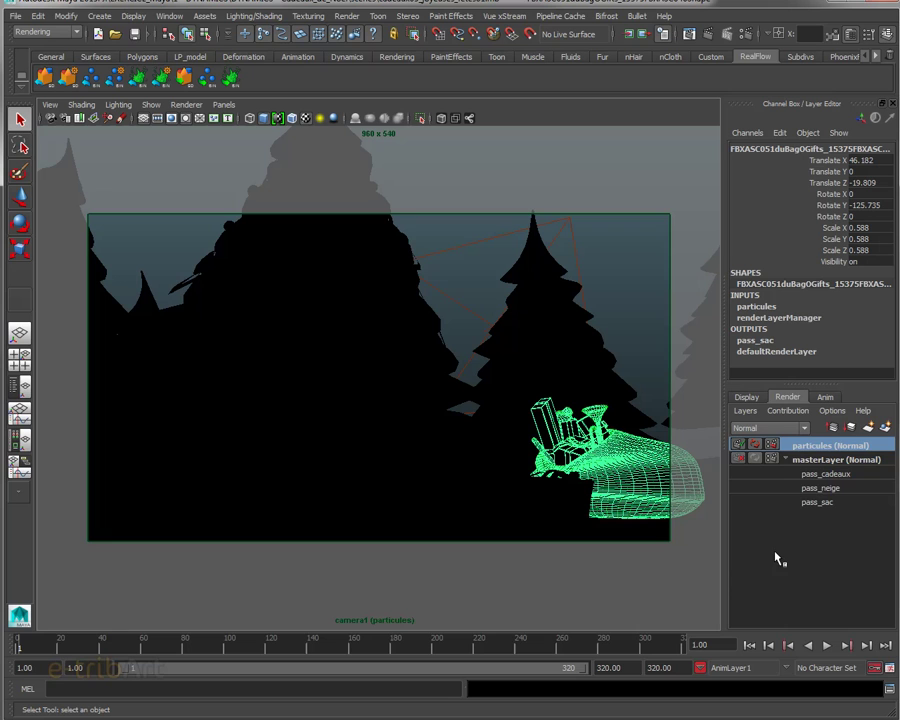
click(786, 459)
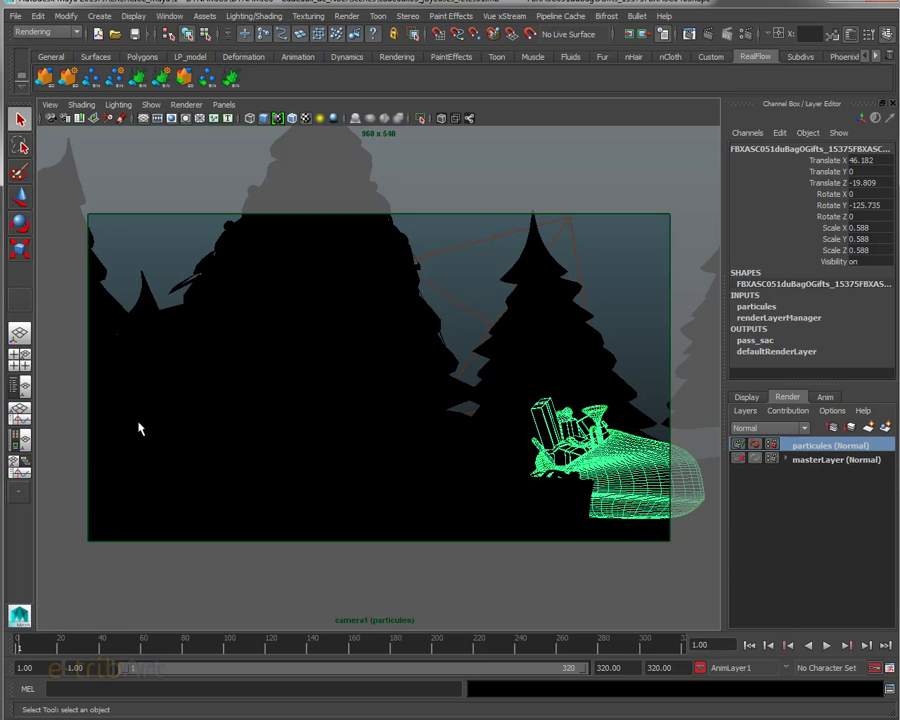
Step: Examine the useBackground-shaded trees, gifts and sack in the particules layer by selecting them, then clear the selection
click(548, 363)
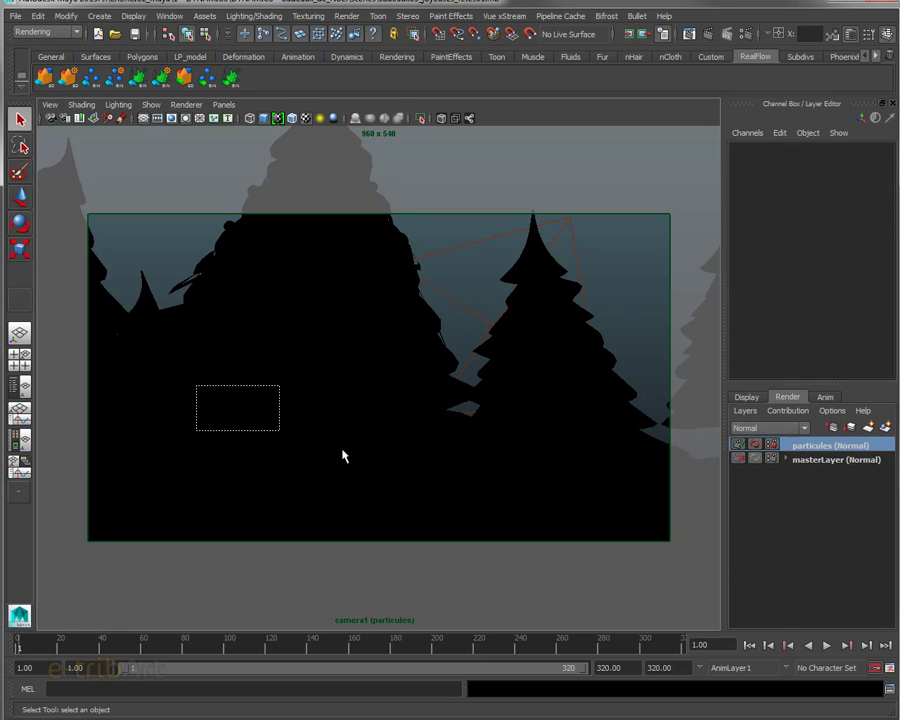
click(585, 516)
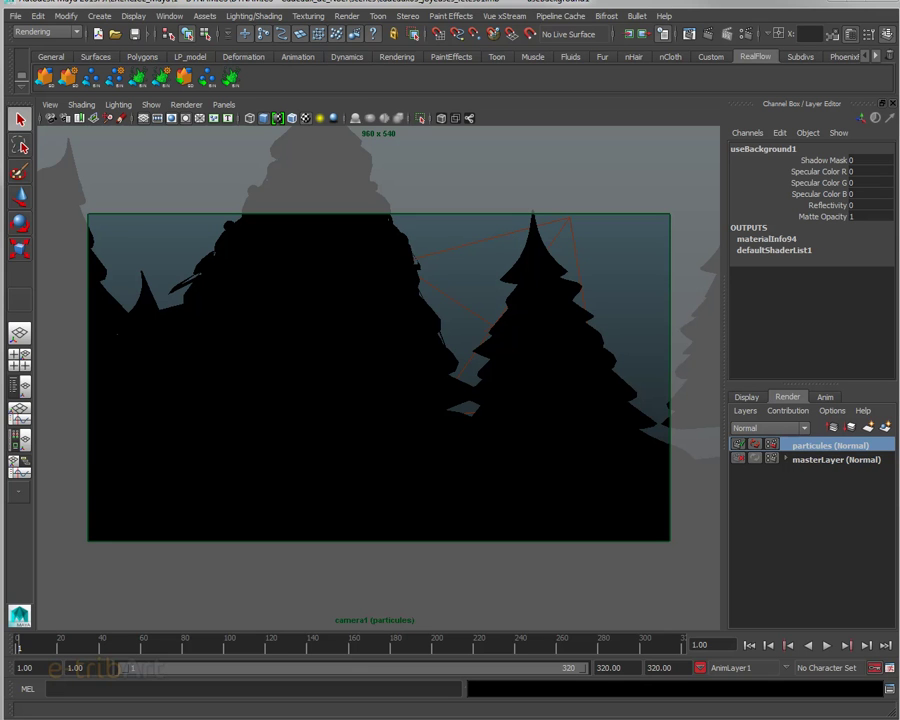
drag(145, 316, 600, 493)
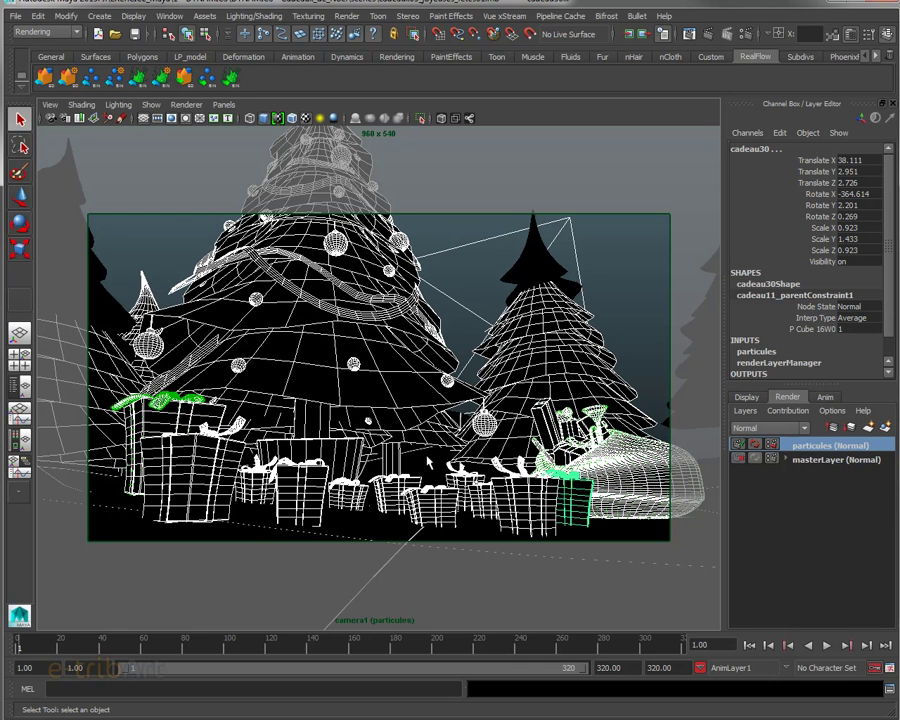
click(640, 374)
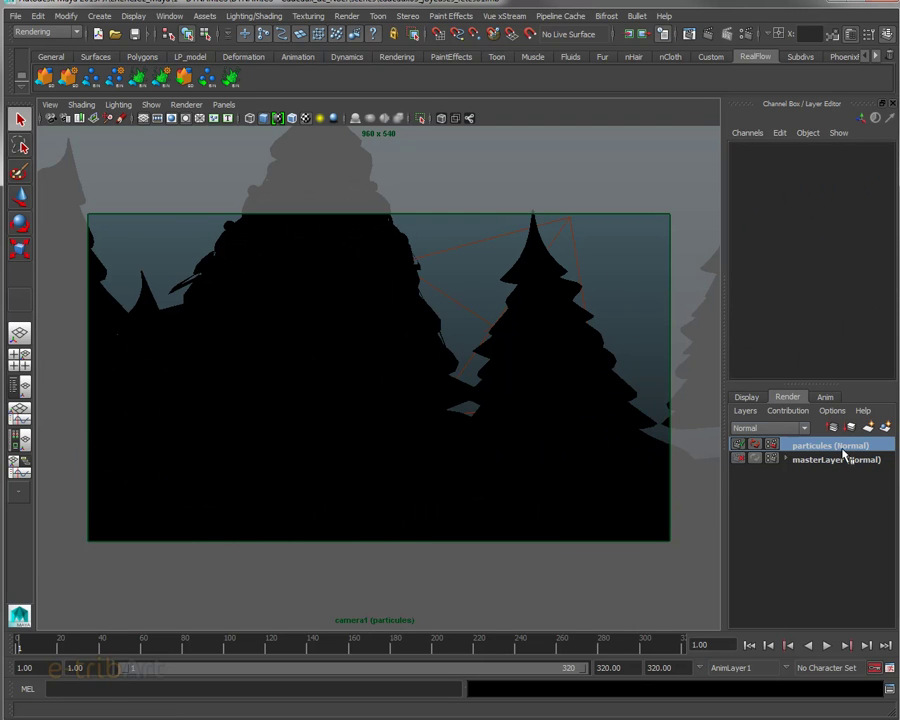
Step: Show display layer9 and preview the particles forming the JOYEUSES FETES text along the timeline
click(749, 397)
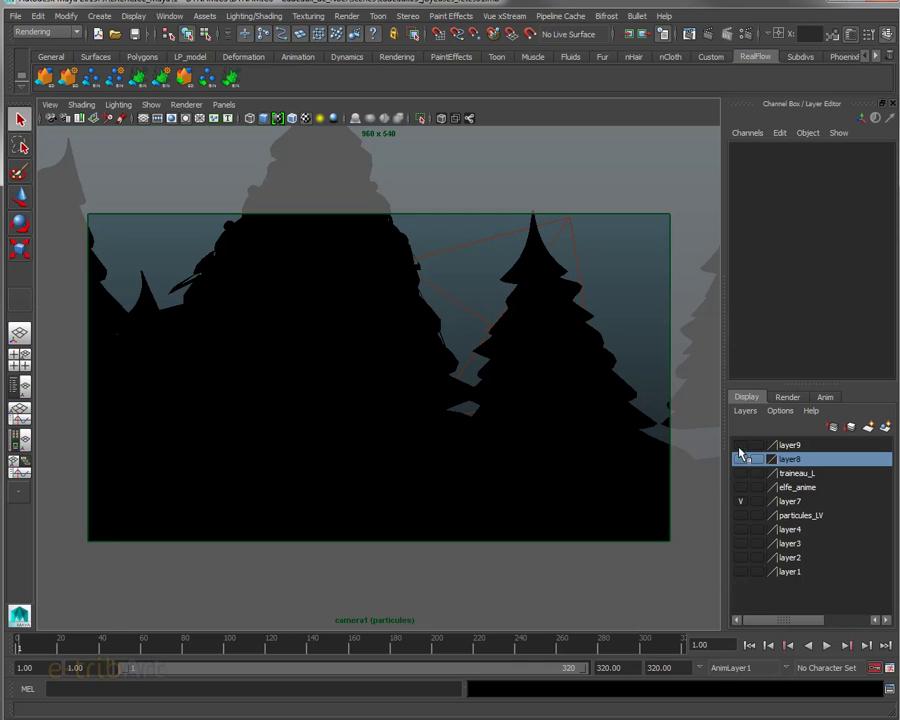
click(789, 446)
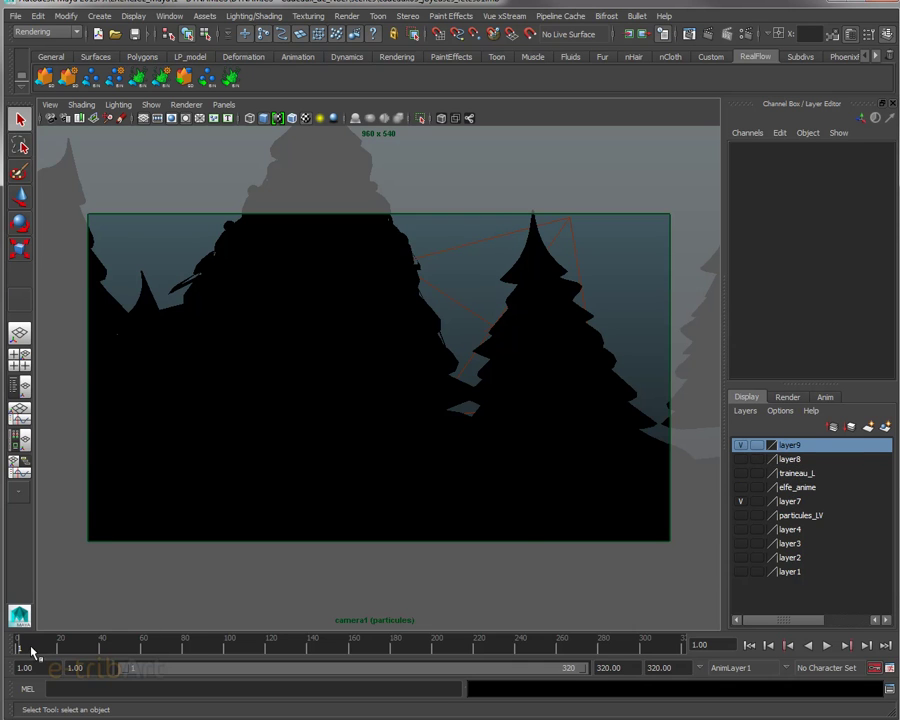
key(alt+v)
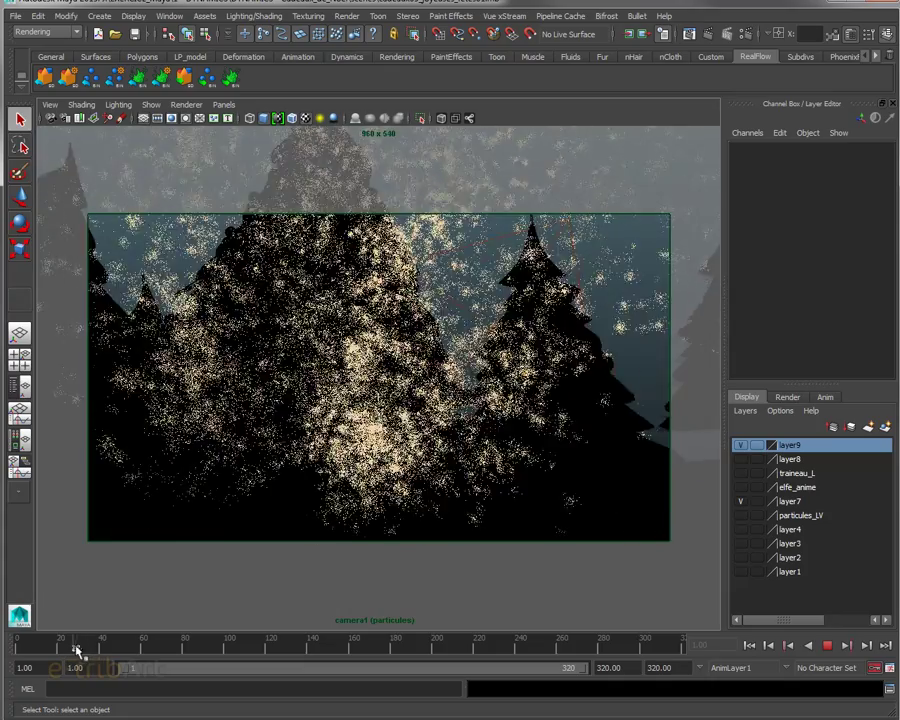
mouse_move(130, 648)
mouse_down()
mouse_move(320, 662)
mouse_move(392, 651)
mouse_move(433, 657)
mouse_up()
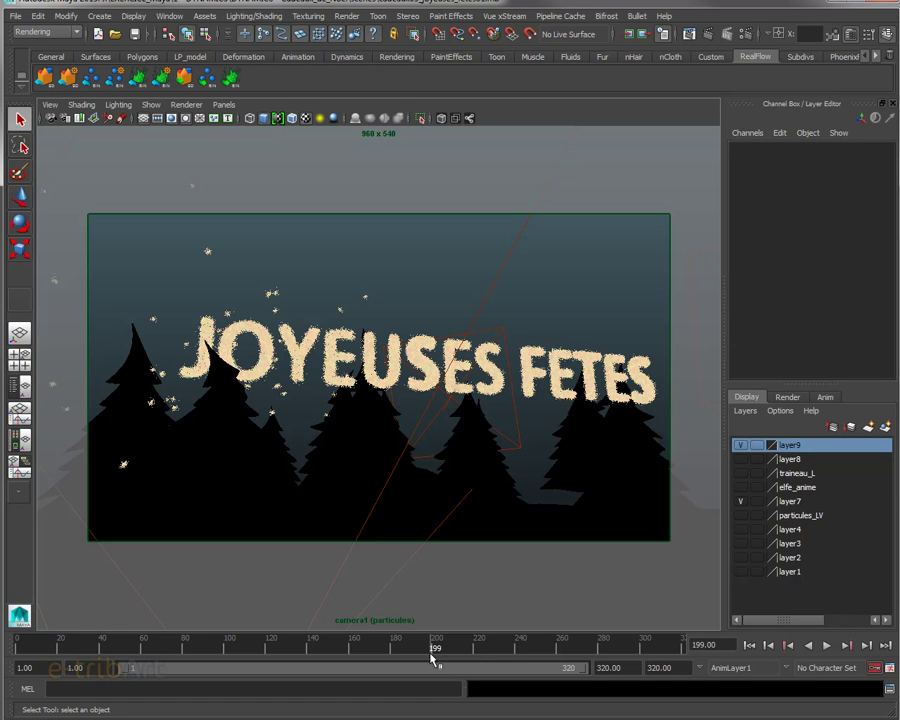
drag(435, 657, 607, 652)
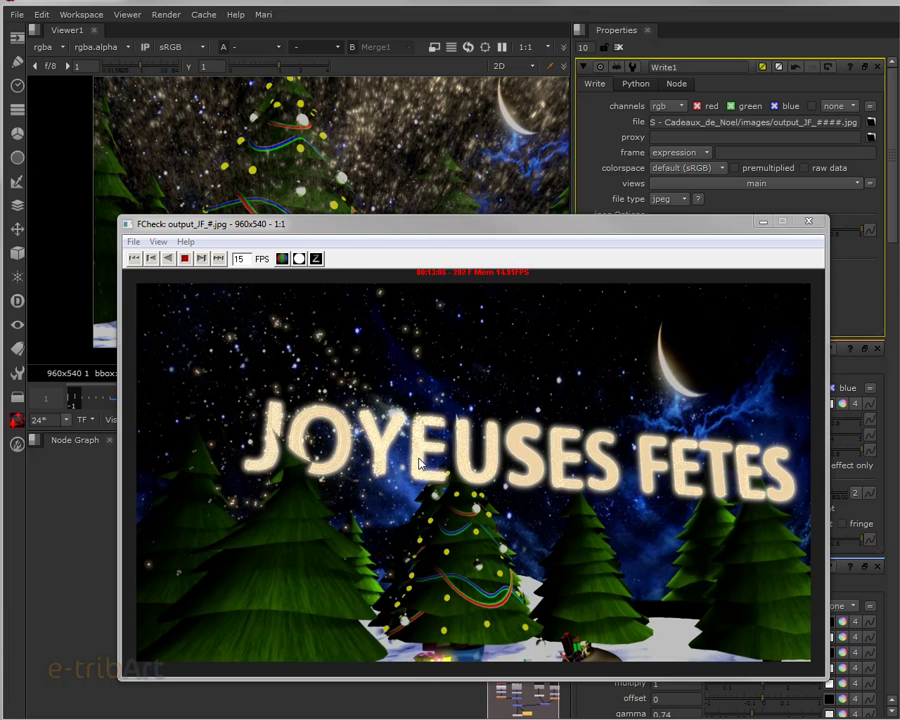
Step: Stop the FCheck playback of output_JF, return to Nuke, and view the Read3 particules_vol sequence at frame 25
click(186, 259)
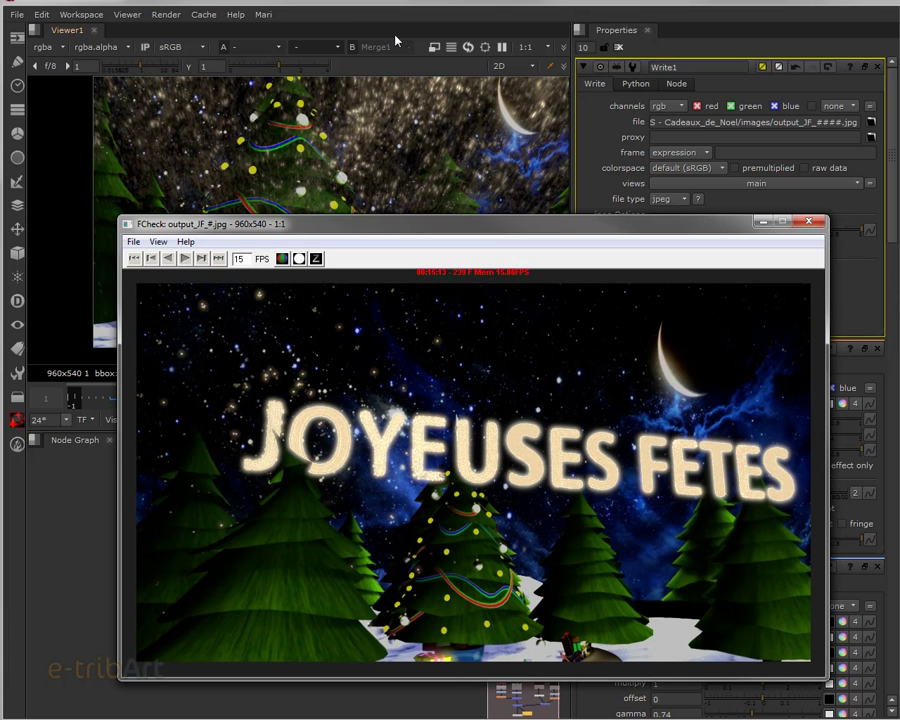
key(Escape)
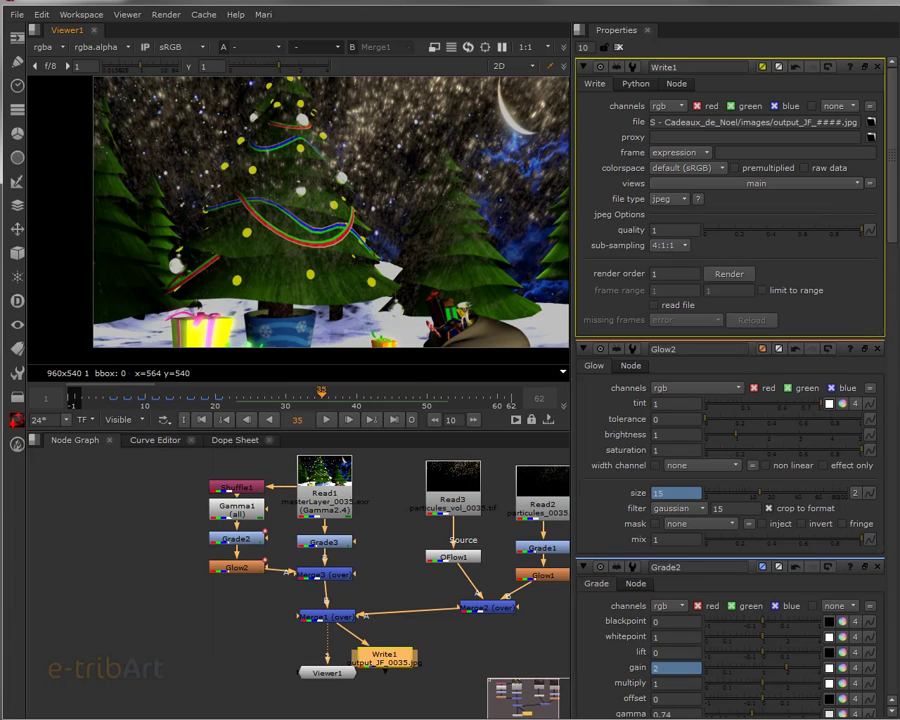
middle_drag(358, 517, 265, 547)
click(370, 512)
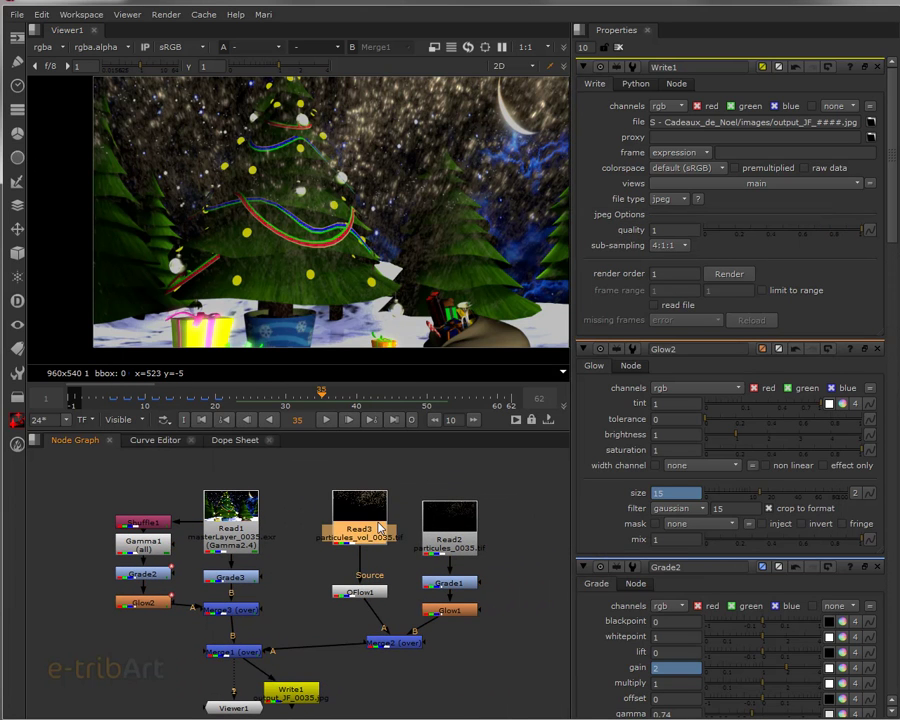
key(1)
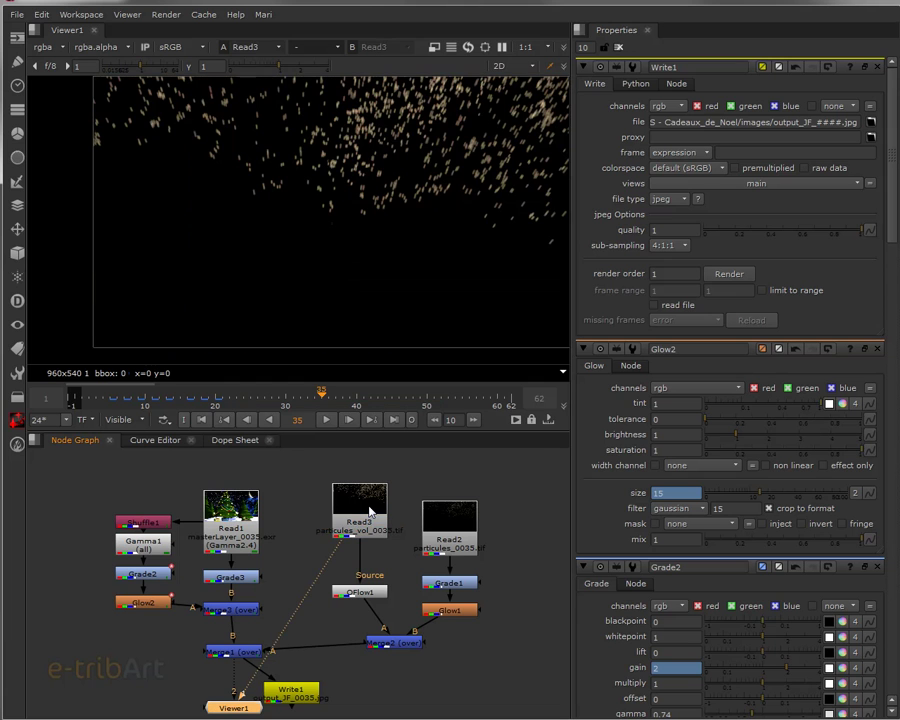
drag(290, 402, 250, 400)
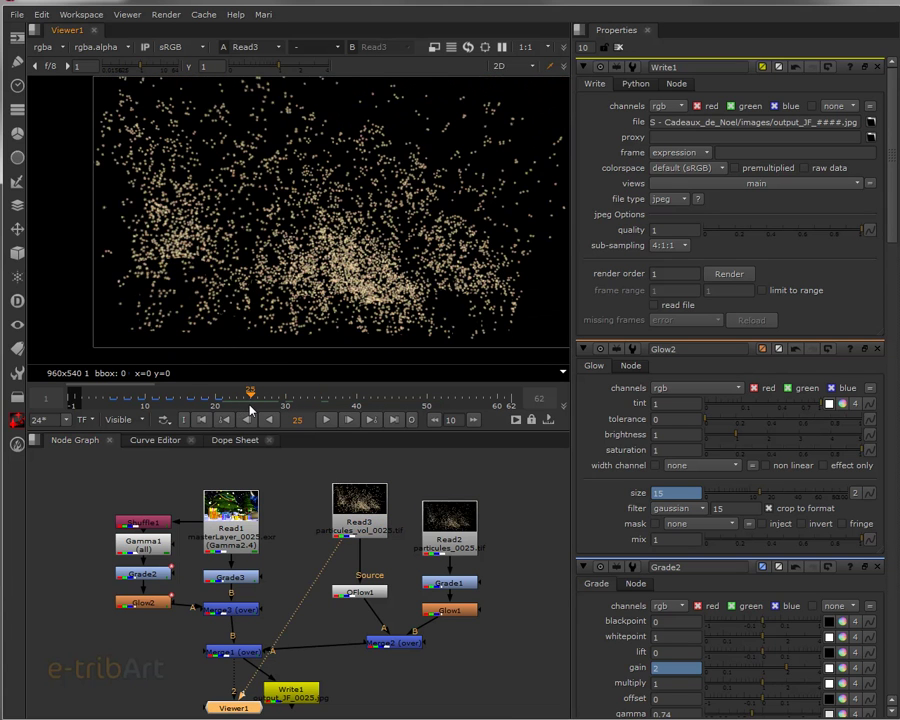
Step: View the Read2 particules sequence in the viewer and scrub it to frame 57
drag(450, 534, 450, 512)
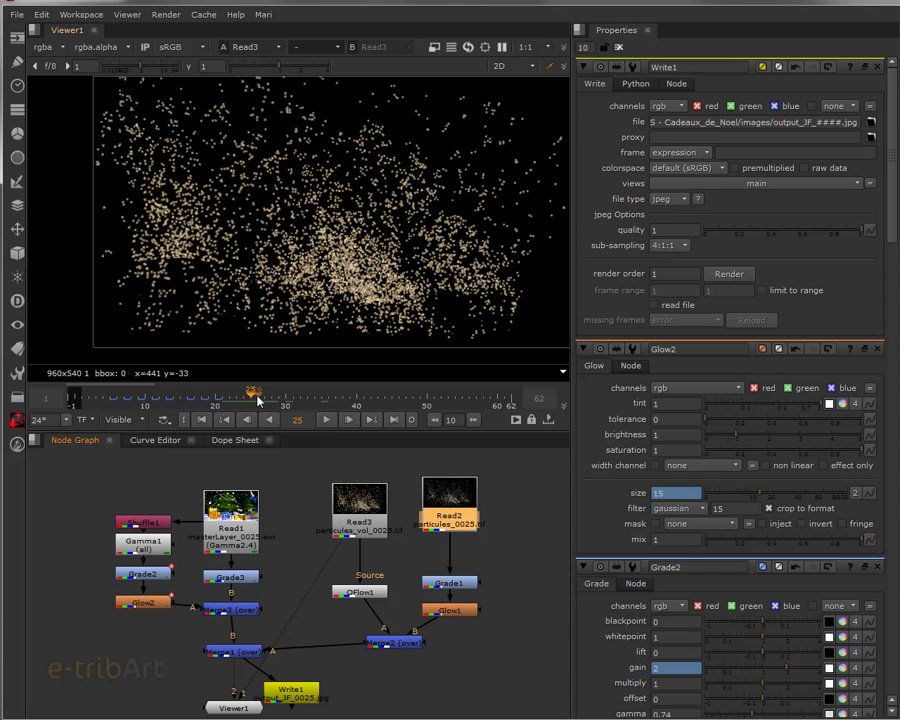
key(1)
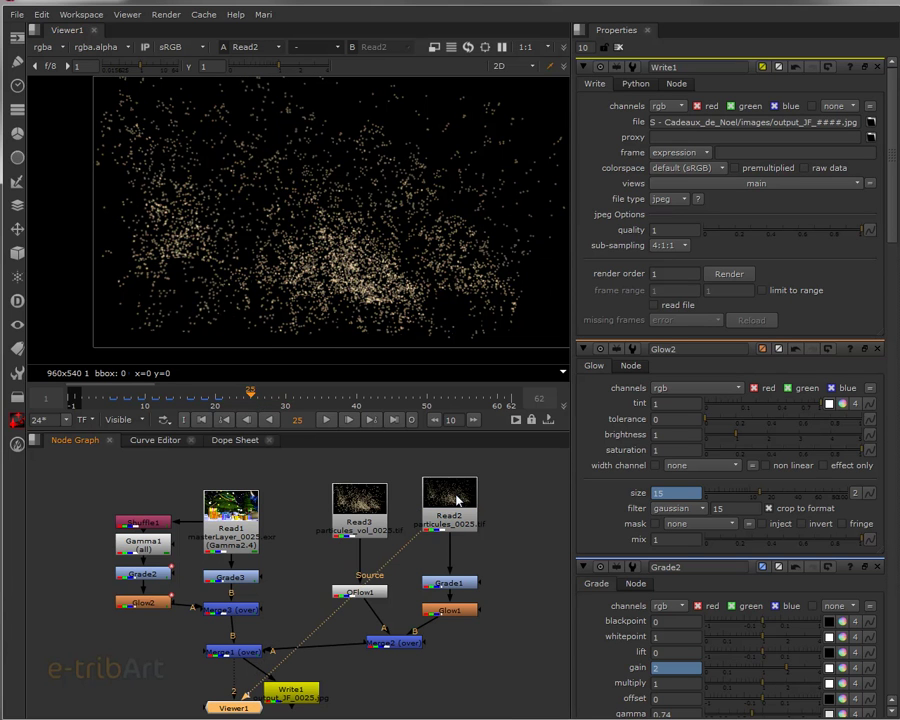
click(244, 401)
drag(244, 401, 420, 402)
Step: Set the viewer's frame range to Input and scrub Read2 through the frames where the particle text is formed
click(119, 425)
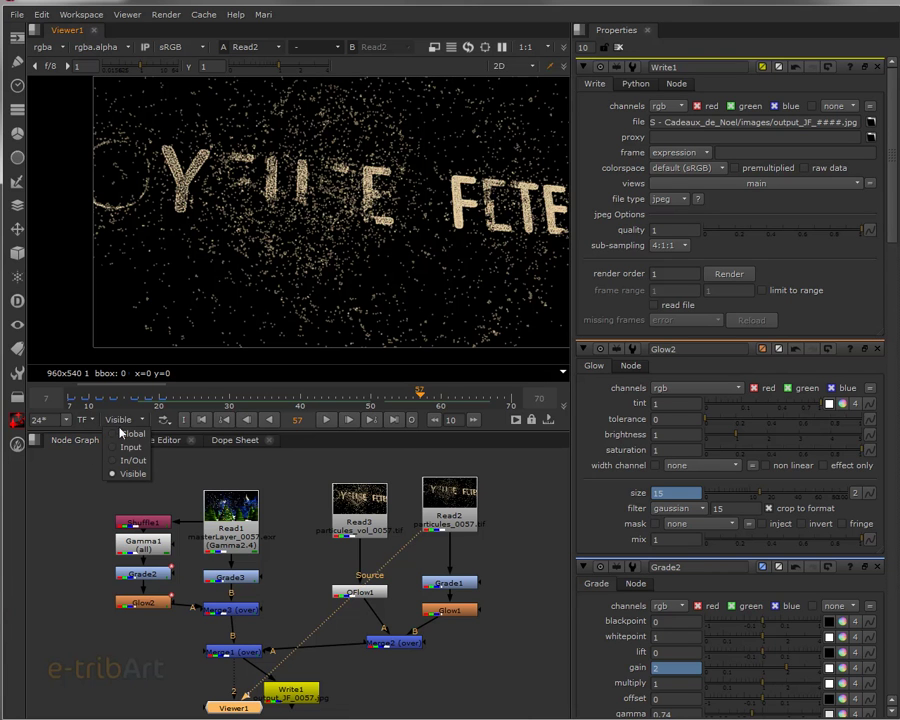
click(124, 430)
drag(143, 405, 383, 421)
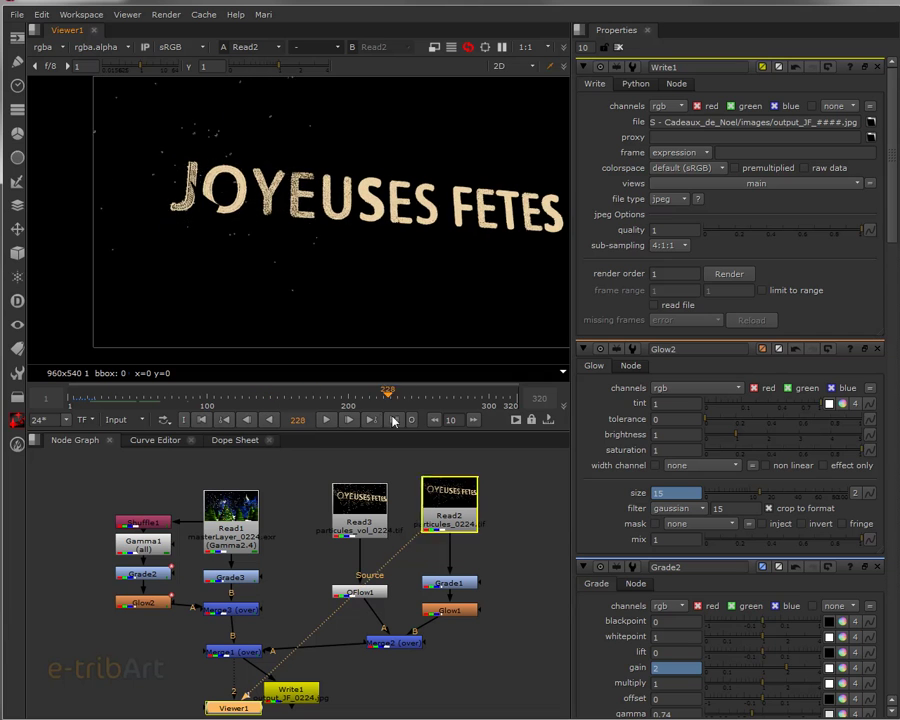
key(Left)
key(Left)
key(Left)
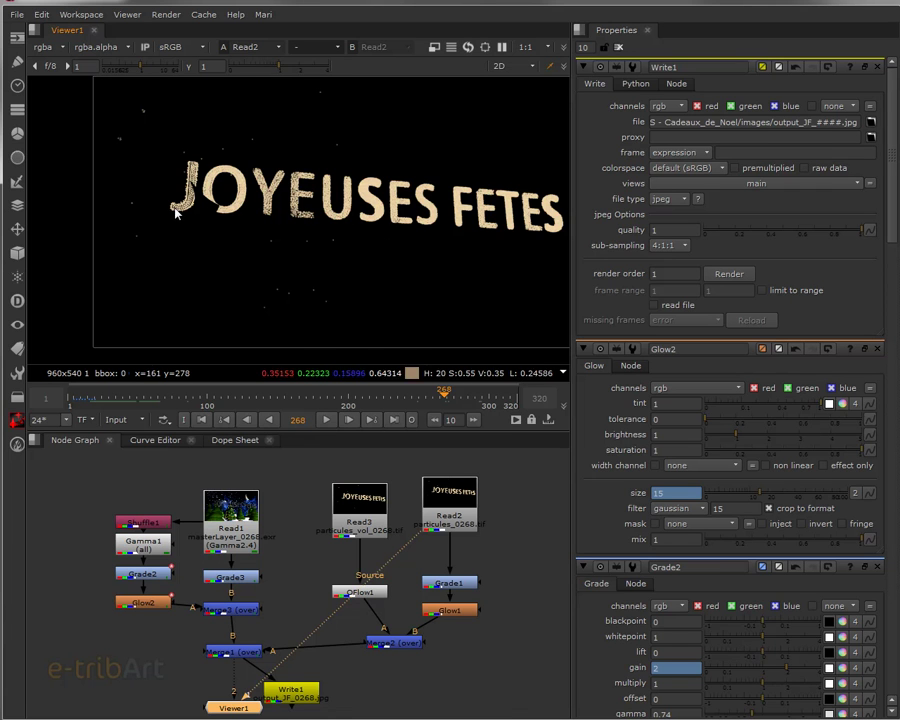
Step: Scrub the Read2 particles to frame 149, compare with Read3 in the viewer, and scrub Read3 to frame 53
drag(446, 398, 277, 416)
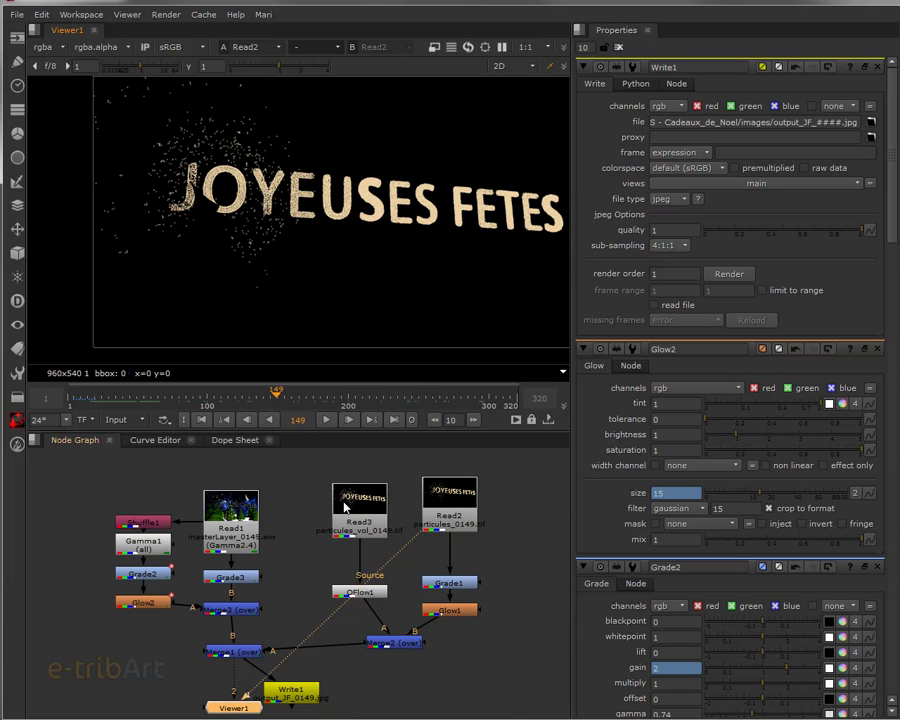
click(349, 508)
key(1)
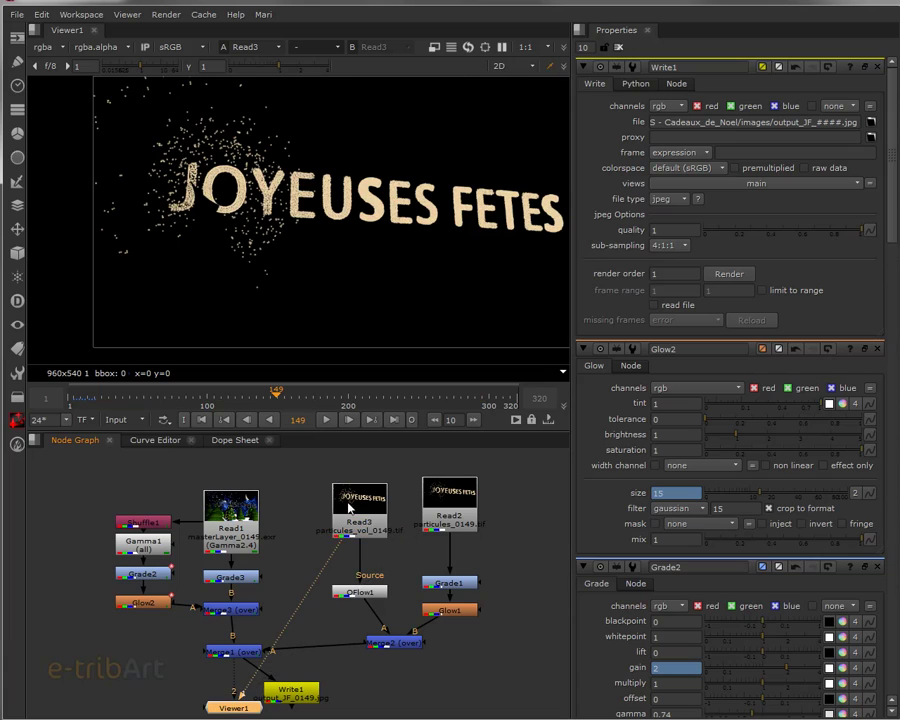
mouse_move(142, 408)
mouse_down()
mouse_move(205, 404)
mouse_move(100, 401)
mouse_move(321, 400)
mouse_move(383, 410)
mouse_move(420, 402)
mouse_move(120, 400)
mouse_move(142, 398)
mouse_up()
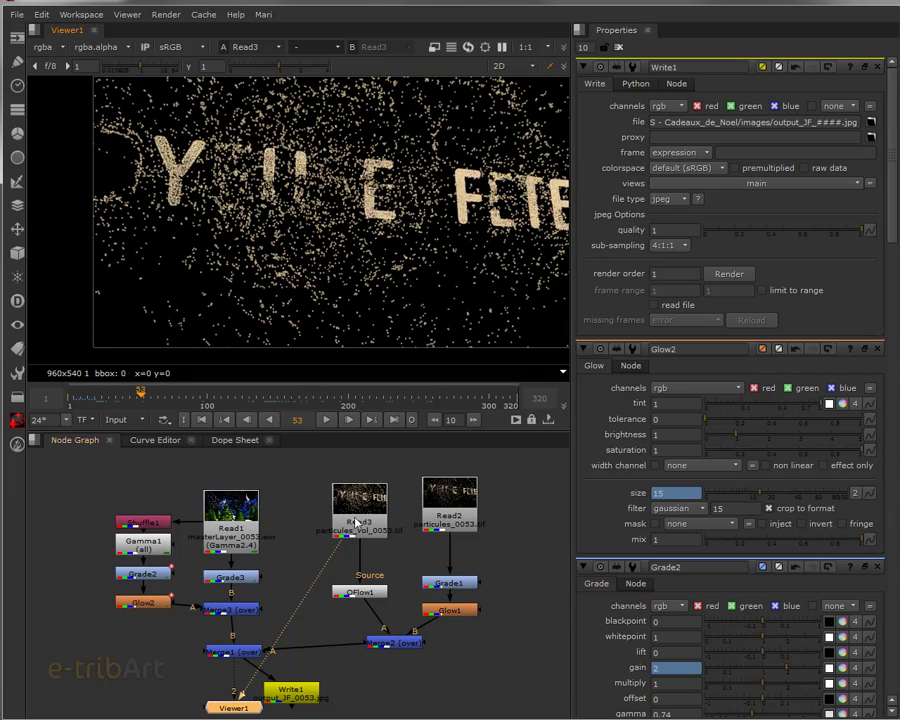
drag(355, 522, 355, 512)
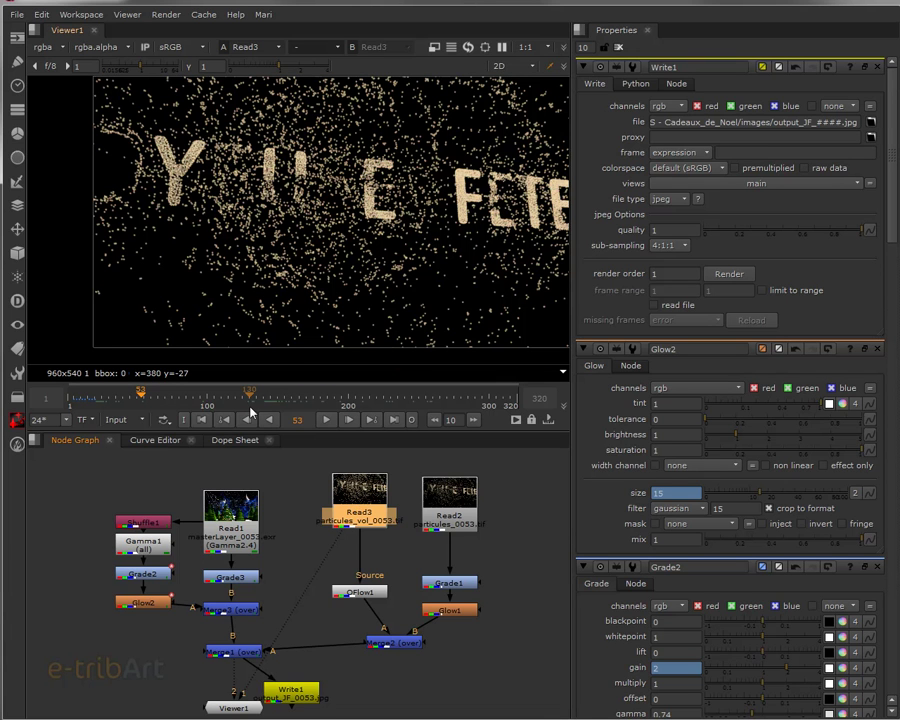
drag(360, 497, 359, 506)
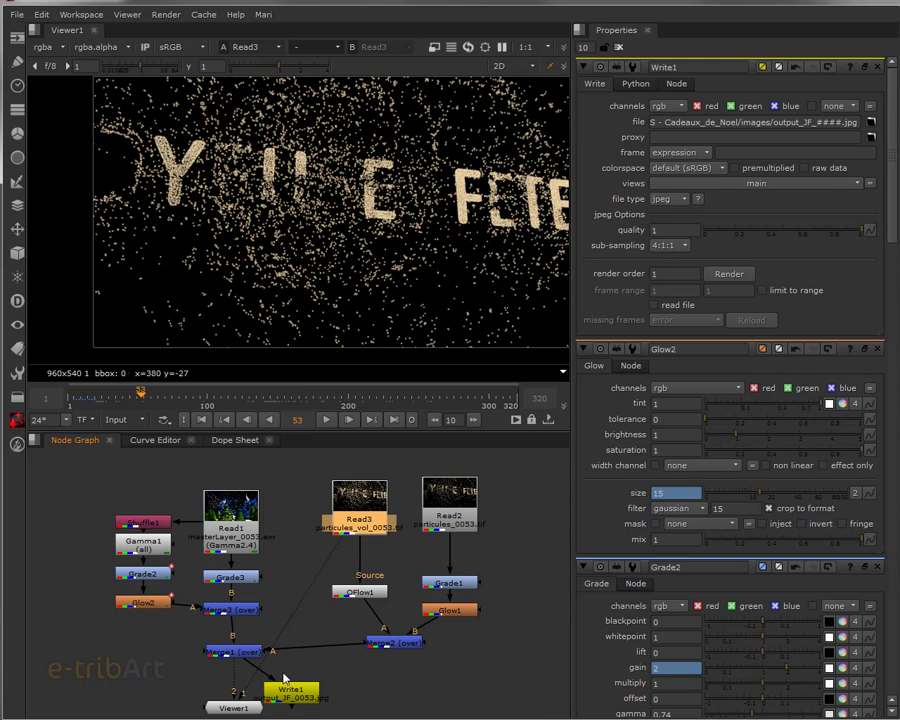
drag(250, 695, 333, 585)
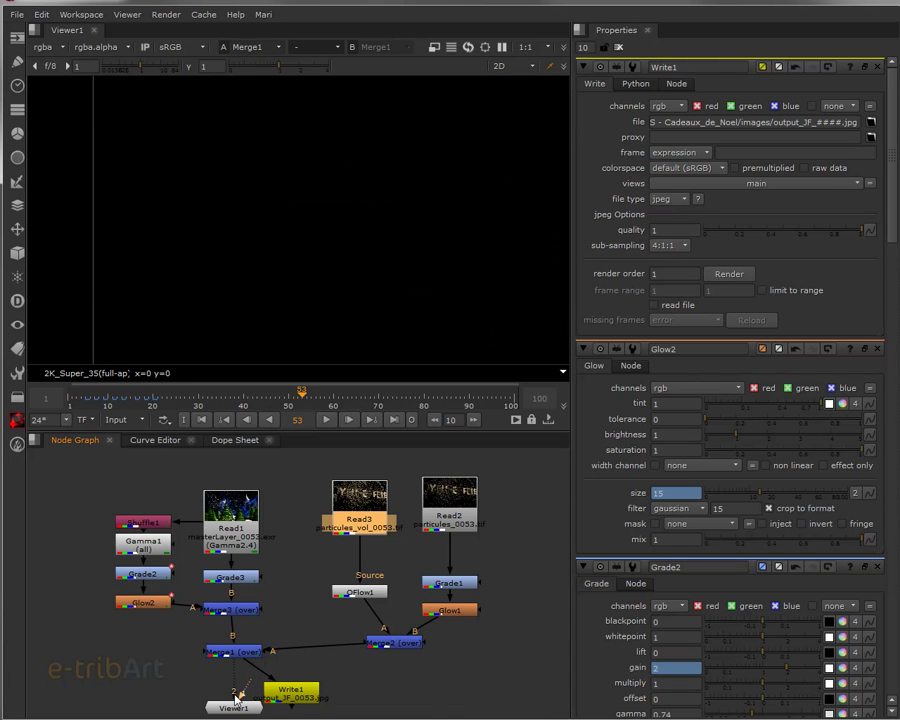
Step: View the Read1 masterLayer sequence in the viewer and scrub it to frame 19
click(233, 517)
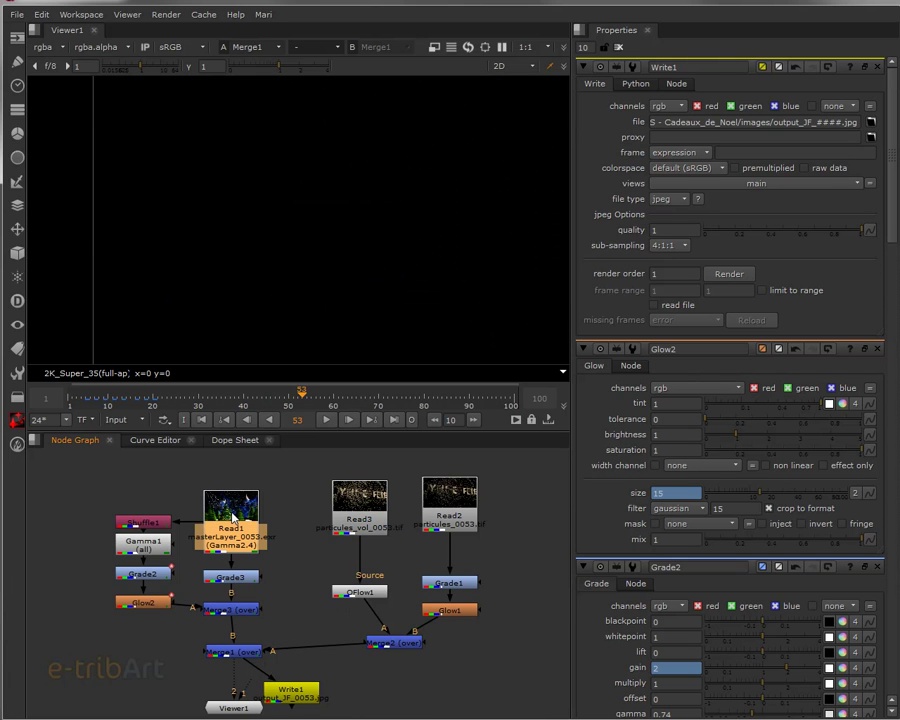
key(1)
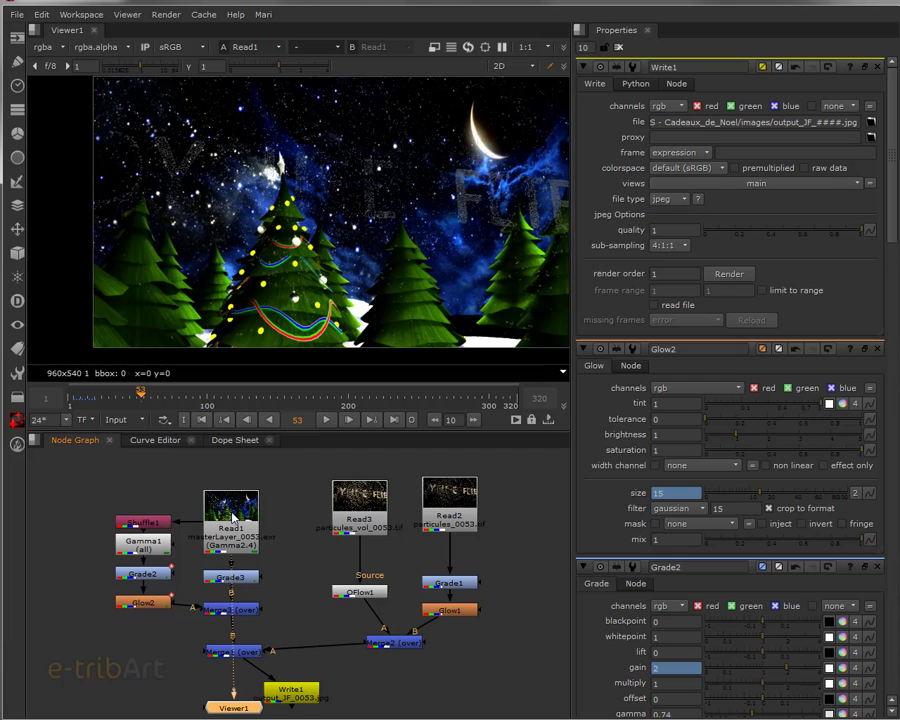
click(118, 403)
drag(118, 403, 93, 384)
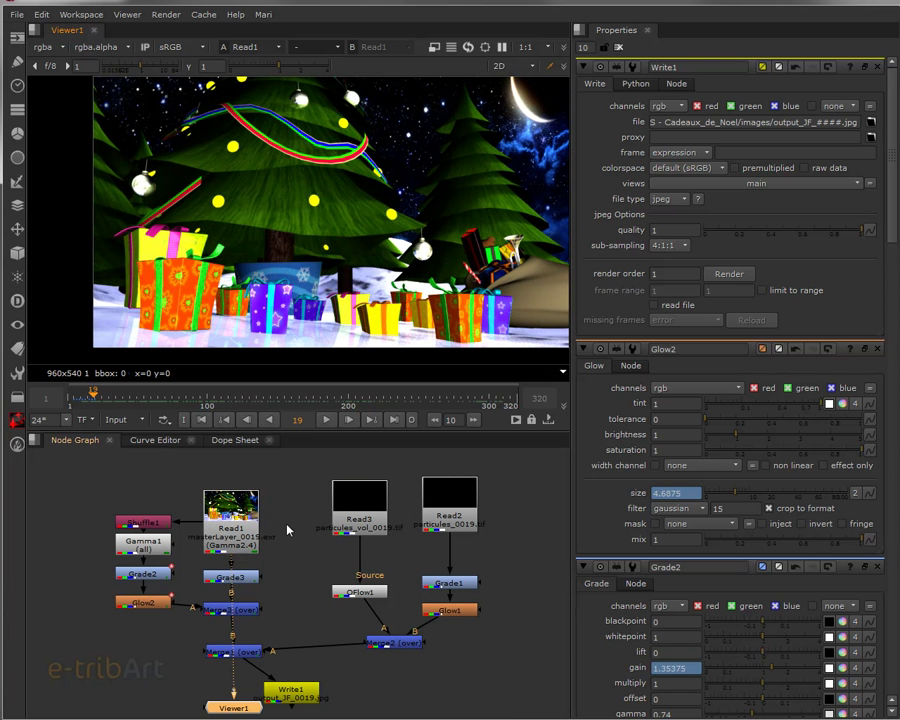
Step: Display Read1's BEAUTY_beauty1_camera1, BEAUTY_beauty2_camera1 and BEAUTY_beauty_camera1 passes one after another in the viewer
click(238, 510)
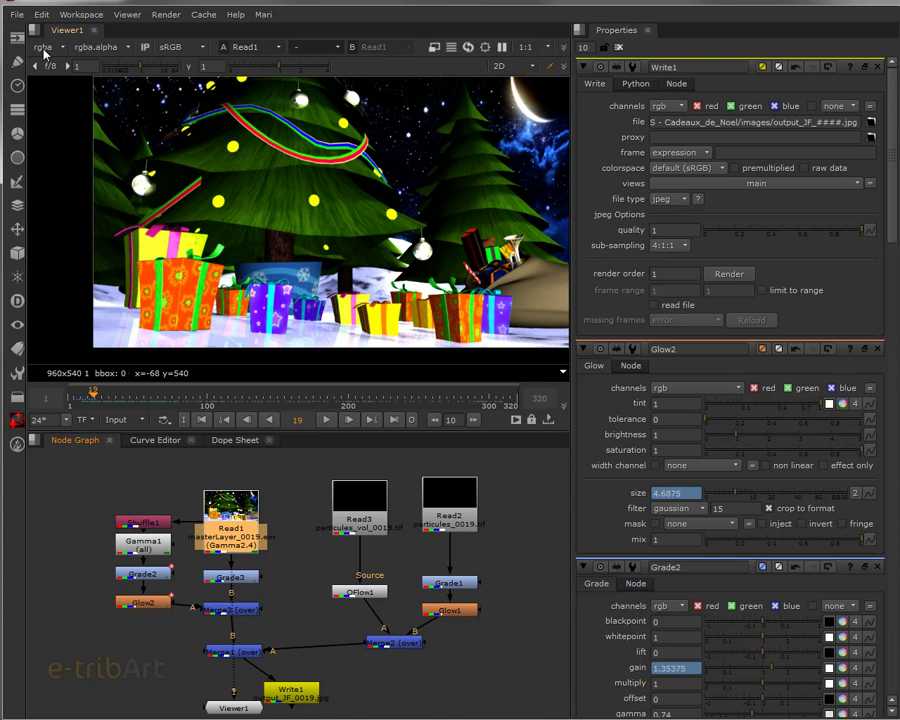
click(44, 49)
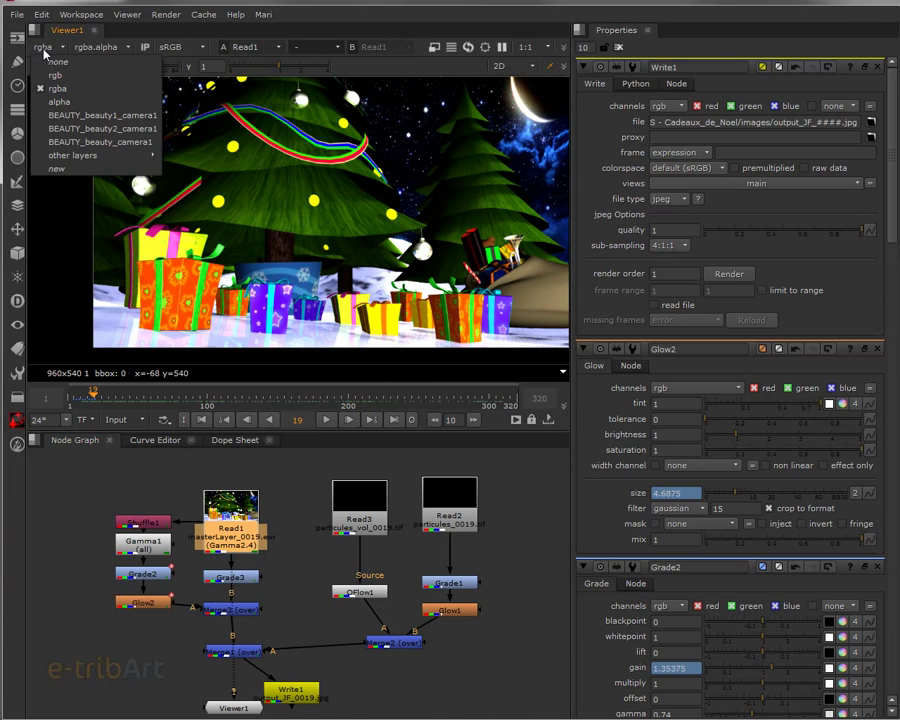
mouse_move(49, 157)
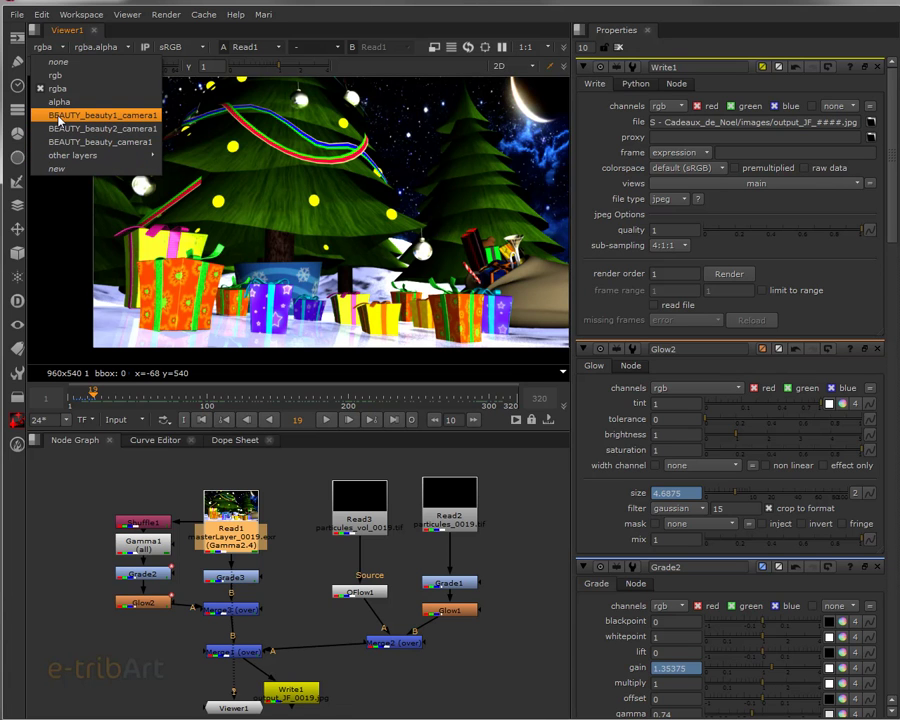
click(60, 116)
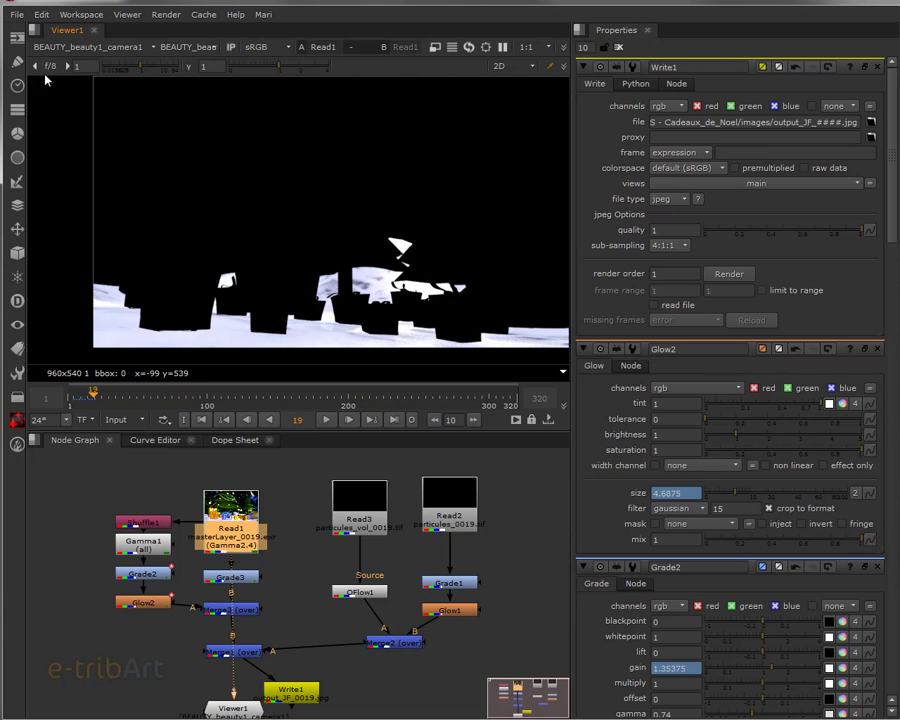
click(70, 47)
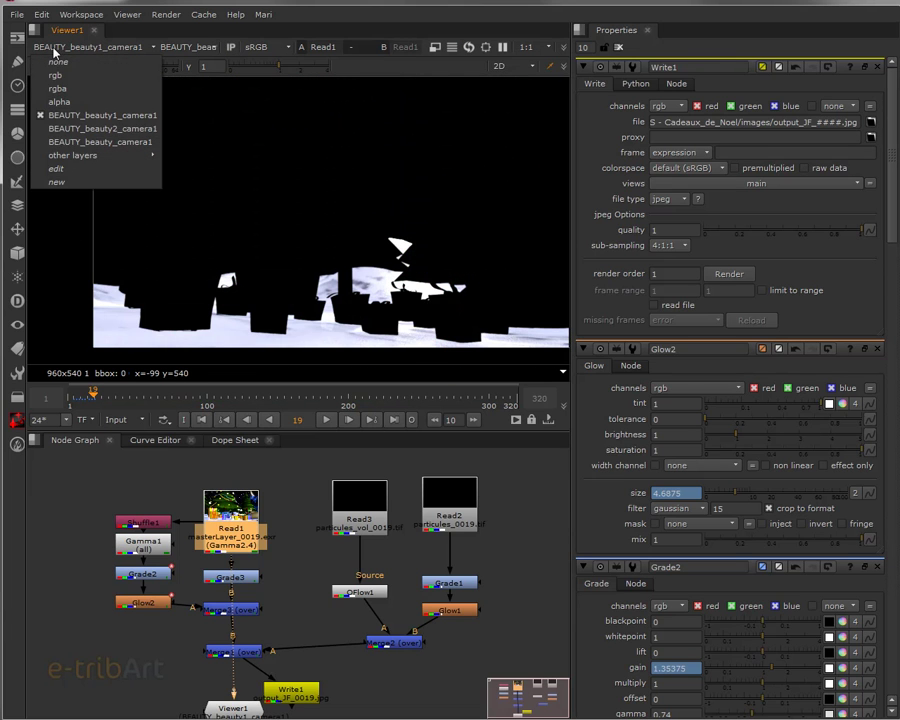
click(63, 130)
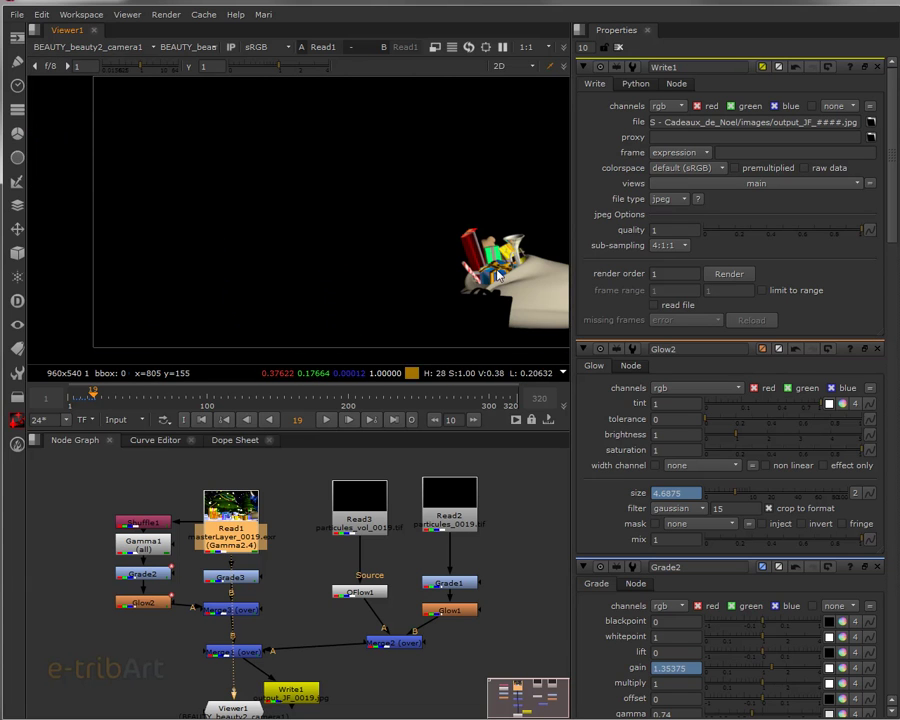
click(70, 47)
click(60, 143)
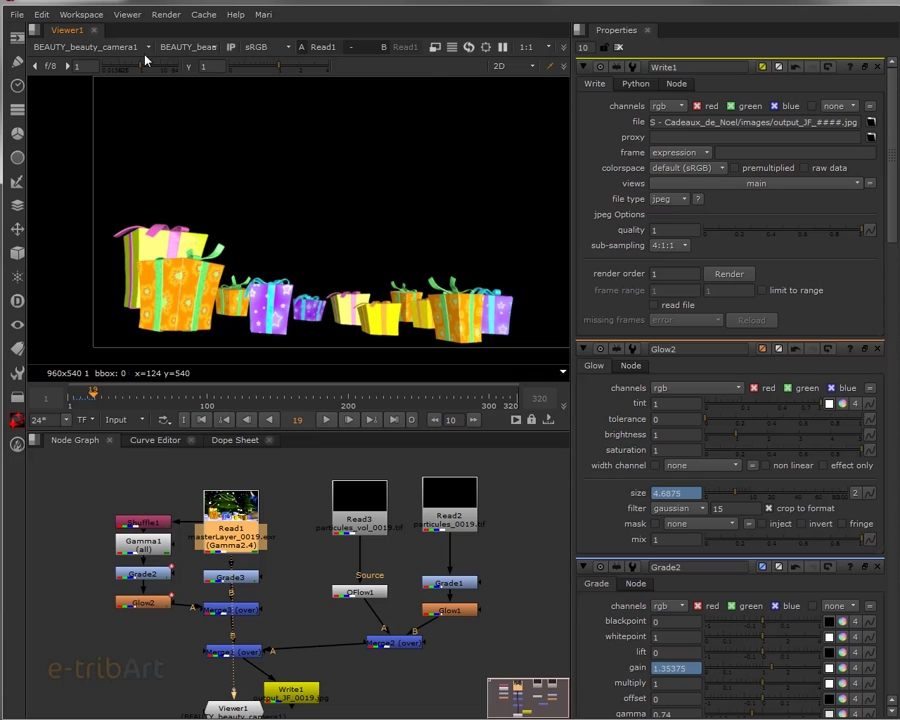
Step: Set the viewer's alpha channel to BEAUTY_beauty1_camera1.alpha and reopen the list of available channels
click(193, 55)
click(193, 55)
click(192, 48)
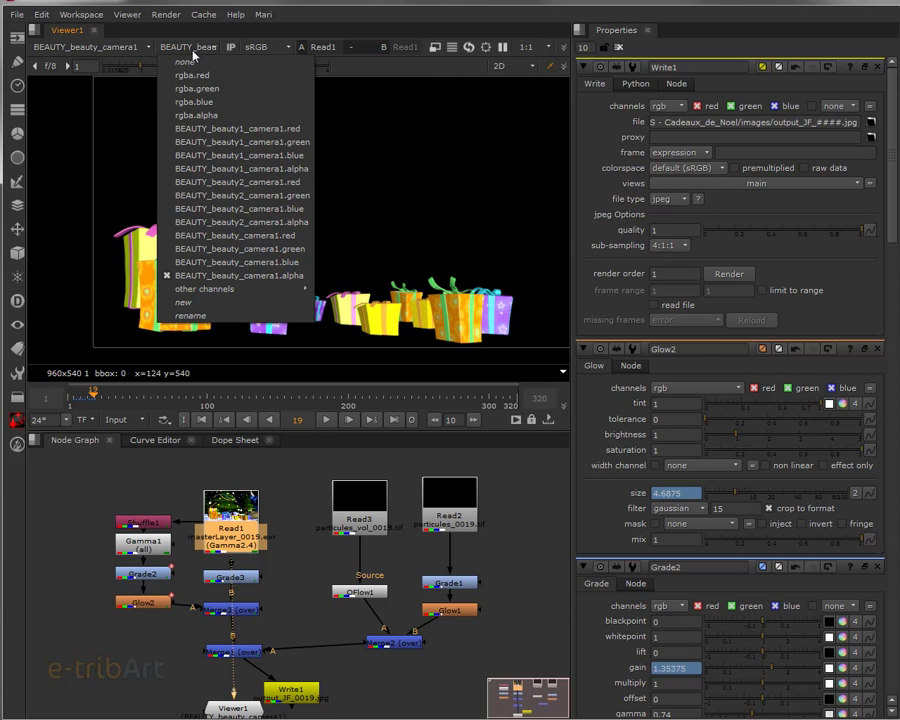
click(200, 170)
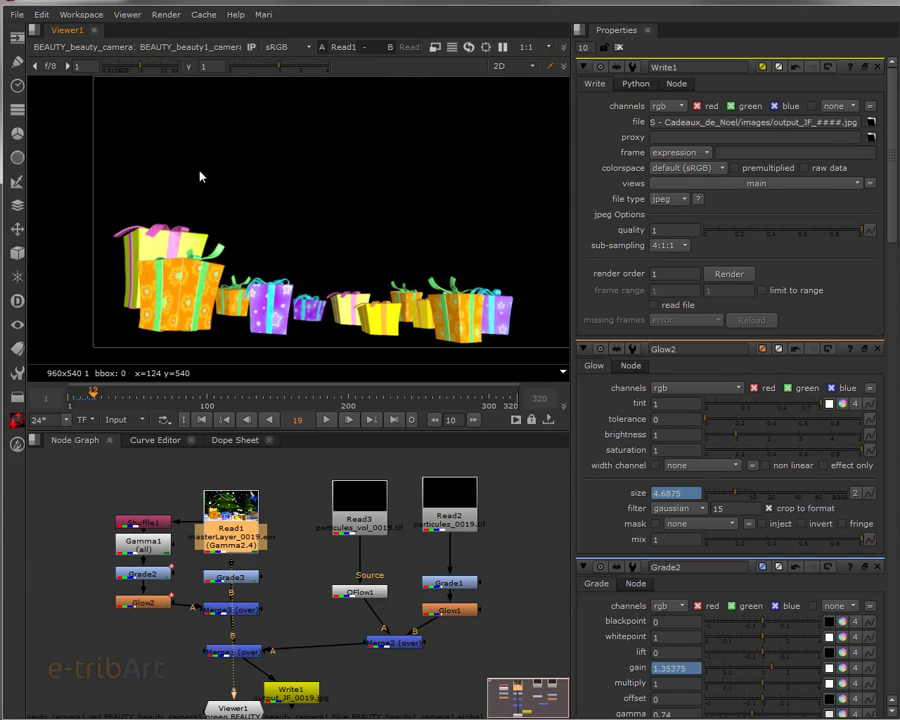
click(194, 50)
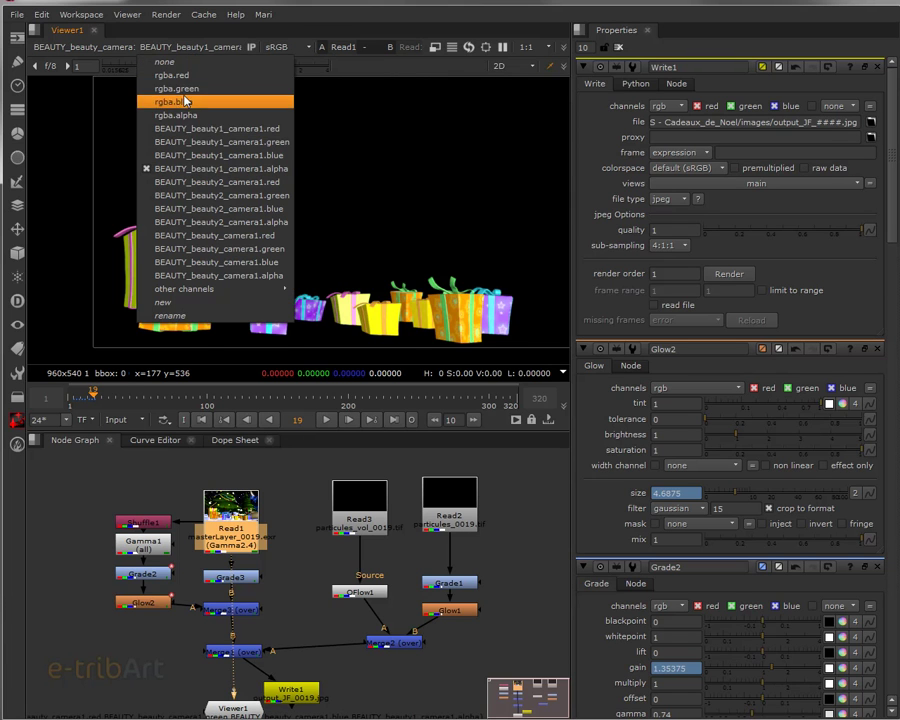